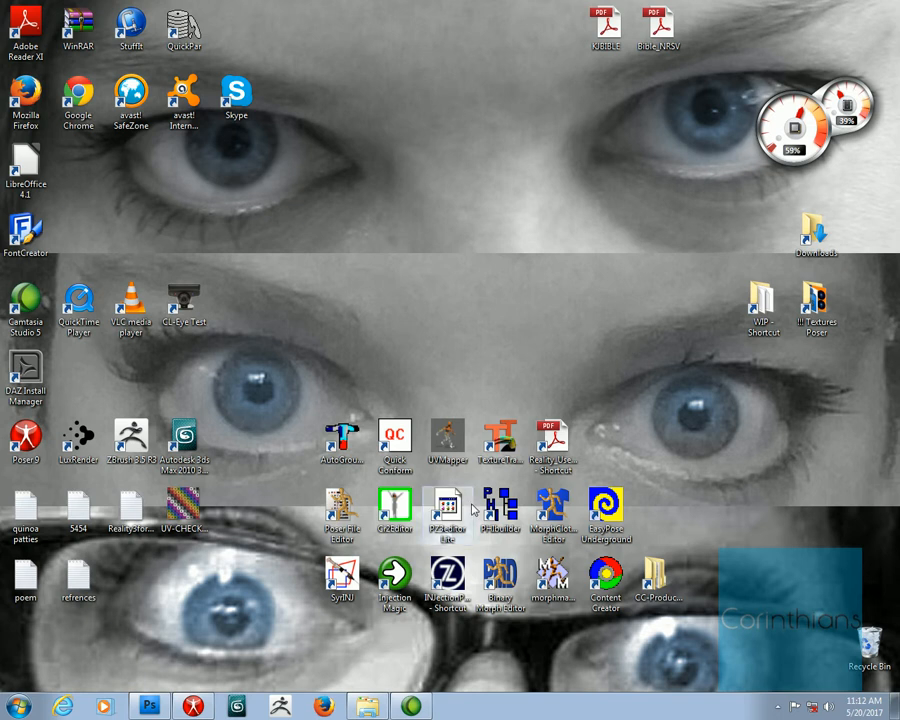
# - Open the V4 FX Demo folder and look over its texture maps, selecting the screenshot1 and screenshot2 images
pyautogui.click(368, 707)
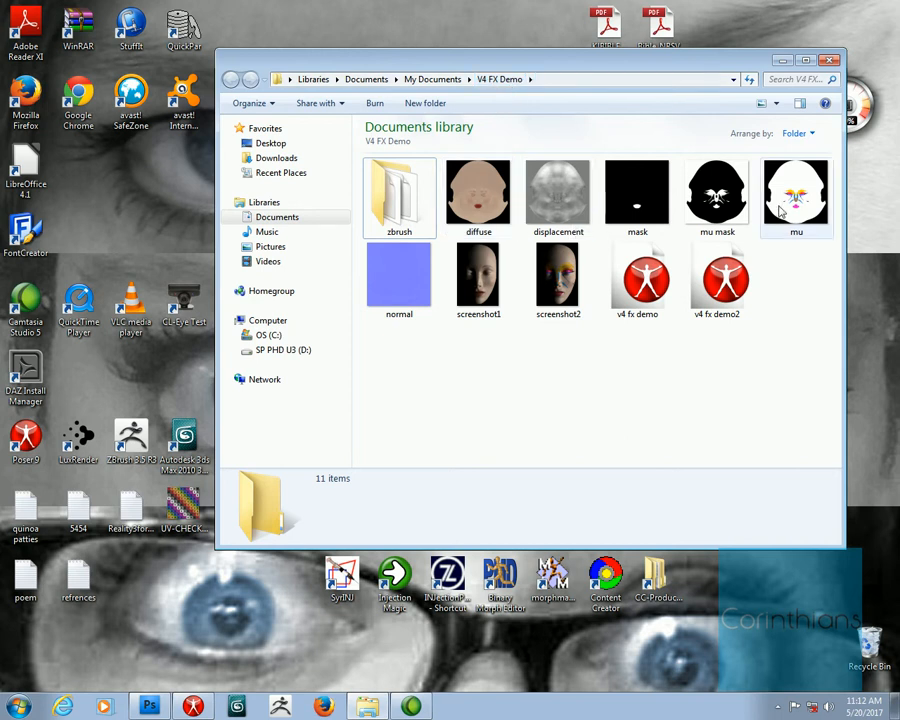
pyautogui.click(478, 195)
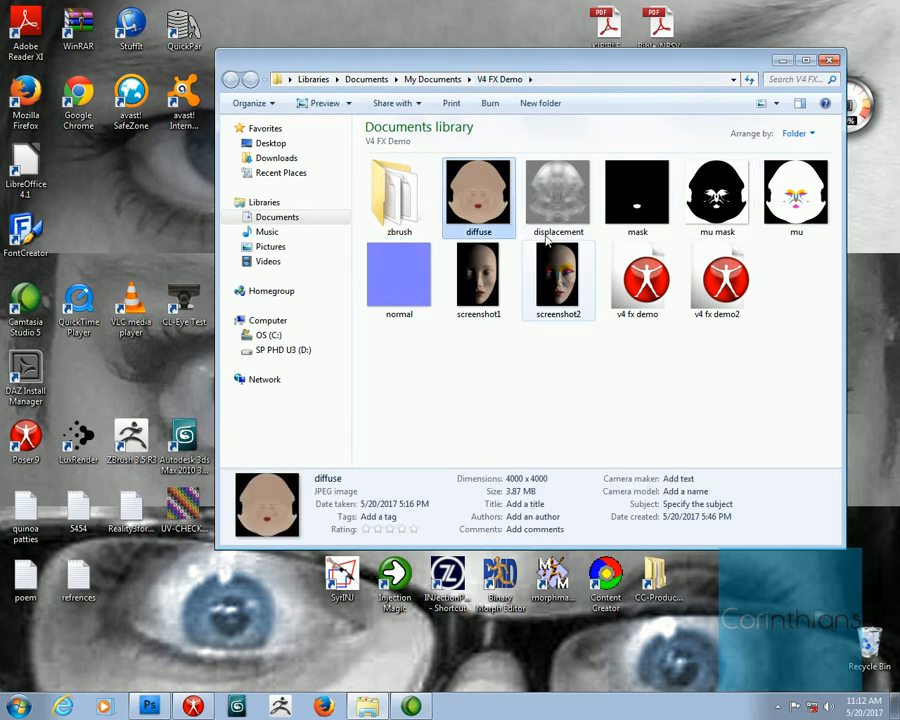
pyautogui.keyDown('shift'); pyautogui.click(556, 285); pyautogui.keyUp('shift')
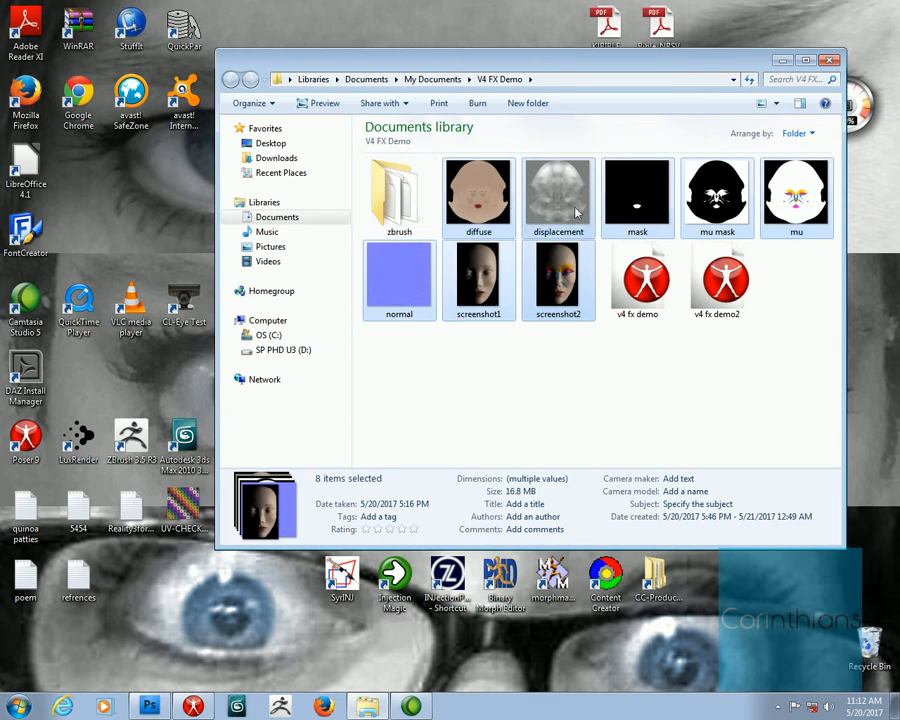
pyautogui.click(492, 362)
pyautogui.click(470, 286)
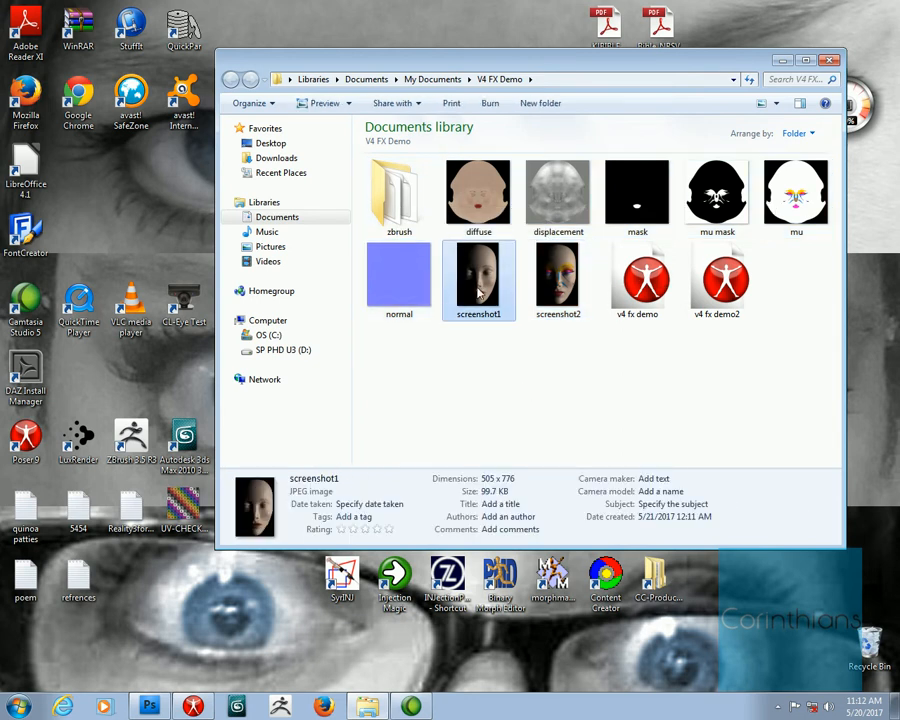
pyautogui.keyDown('ctrl'); pyautogui.click(541, 288); pyautogui.keyUp('ctrl')
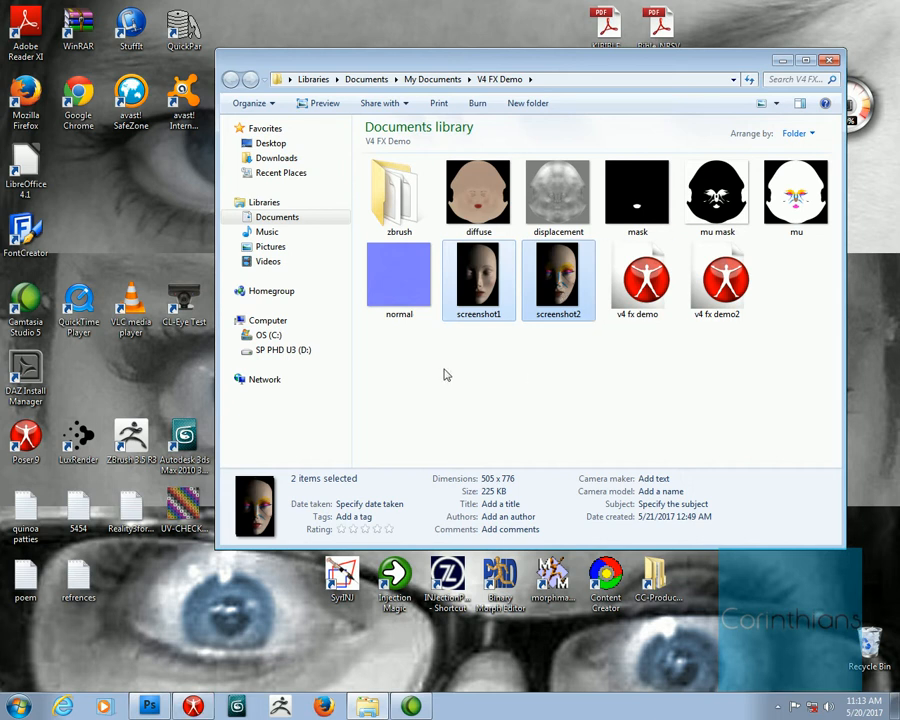
# - View screenshot1 and screenshot2 full size to compare the bare and made-up faces, and put the folder window away
pyautogui.doubleClick(470, 291)
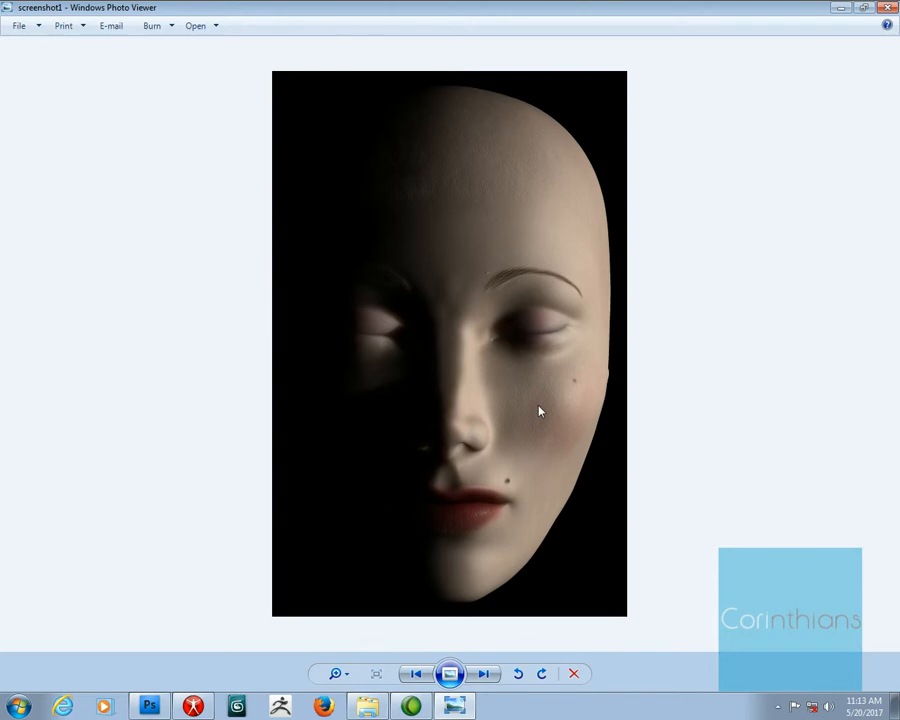
pyautogui.press('Right')
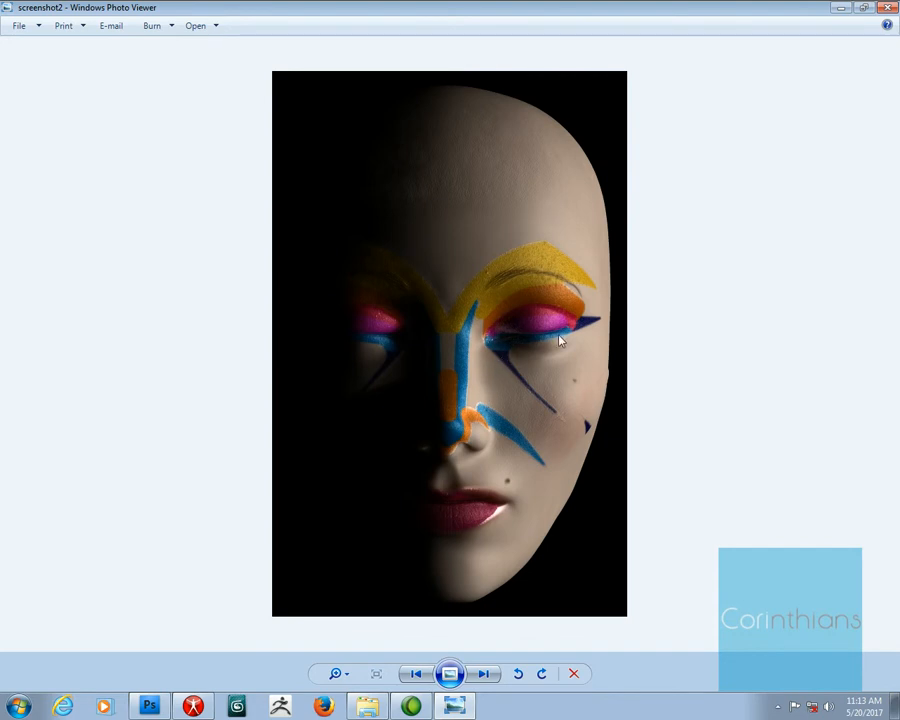
pyautogui.click(889, 8)
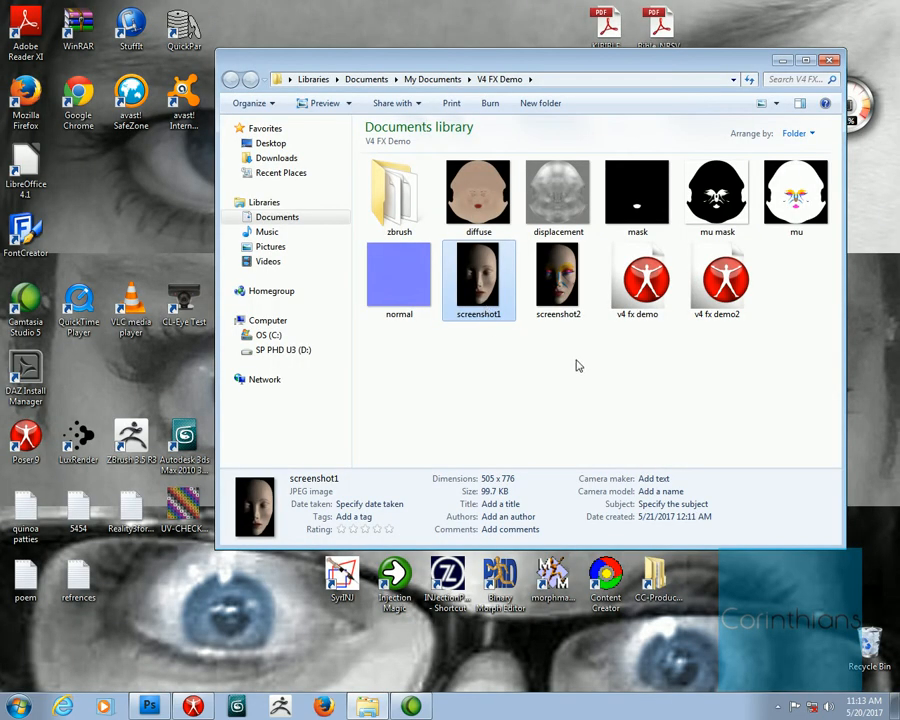
pyautogui.moveTo(577, 366); pyautogui.dragTo(478, 283)
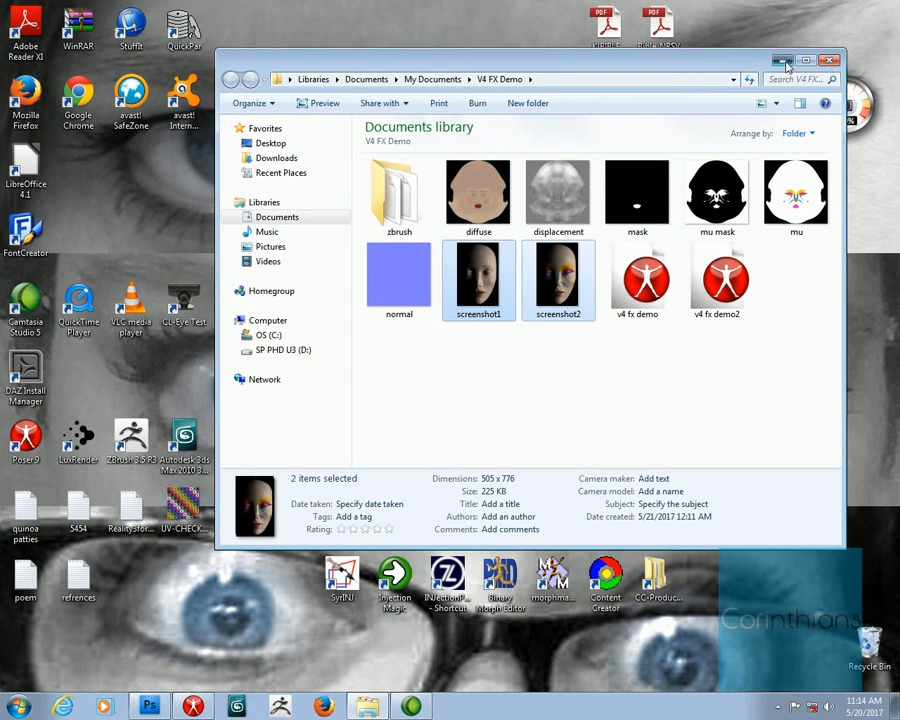
pyautogui.click(828, 62)
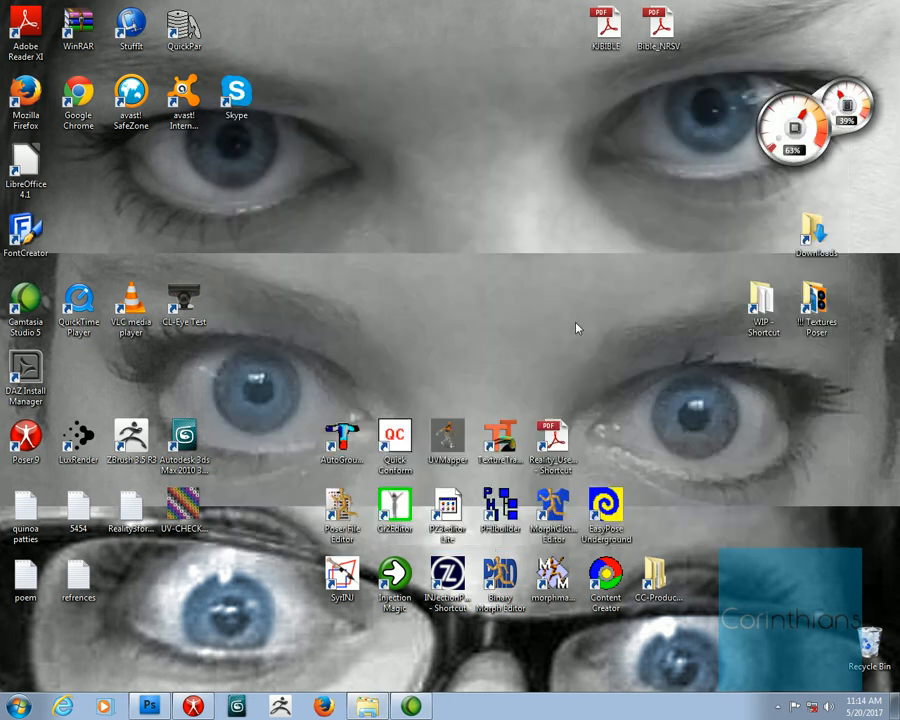
# - Switch to Poser and move the Subsurface Skin and Image_Map nodes together above the other nodes
pyautogui.click(193, 706)
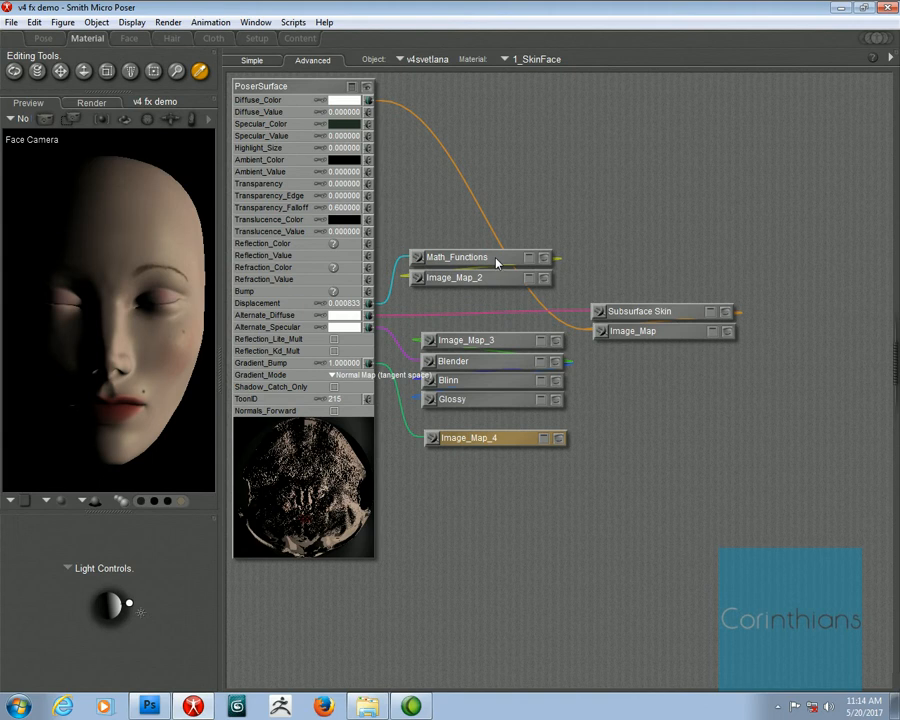
pyautogui.click(661, 333)
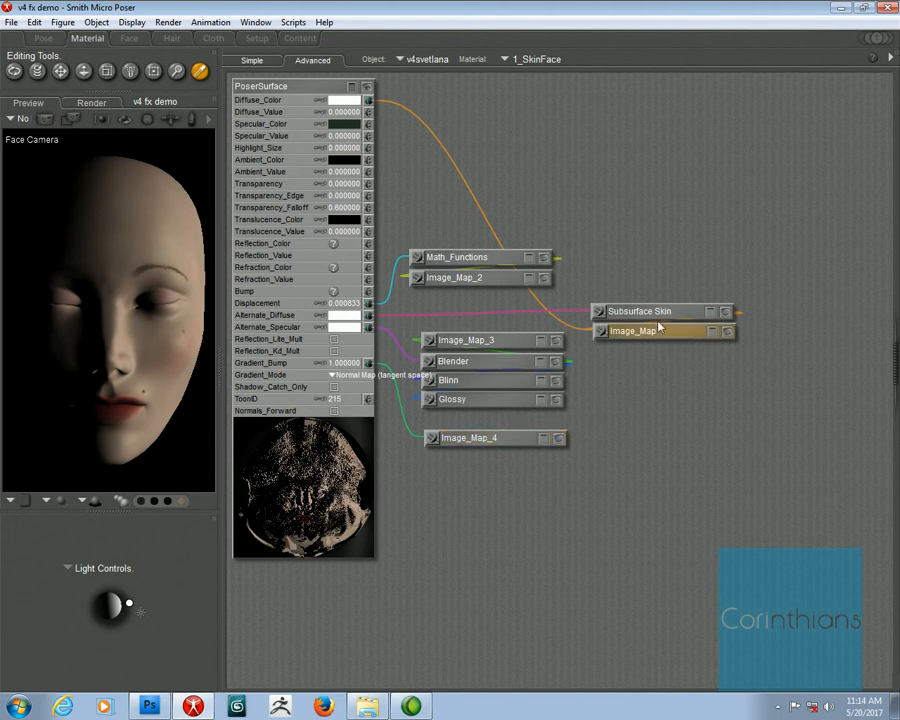
pyautogui.keyDown('shift'); pyautogui.click(660, 315); pyautogui.keyUp('shift')
pyautogui.moveTo(660, 318); pyautogui.dragTo(686, 135)
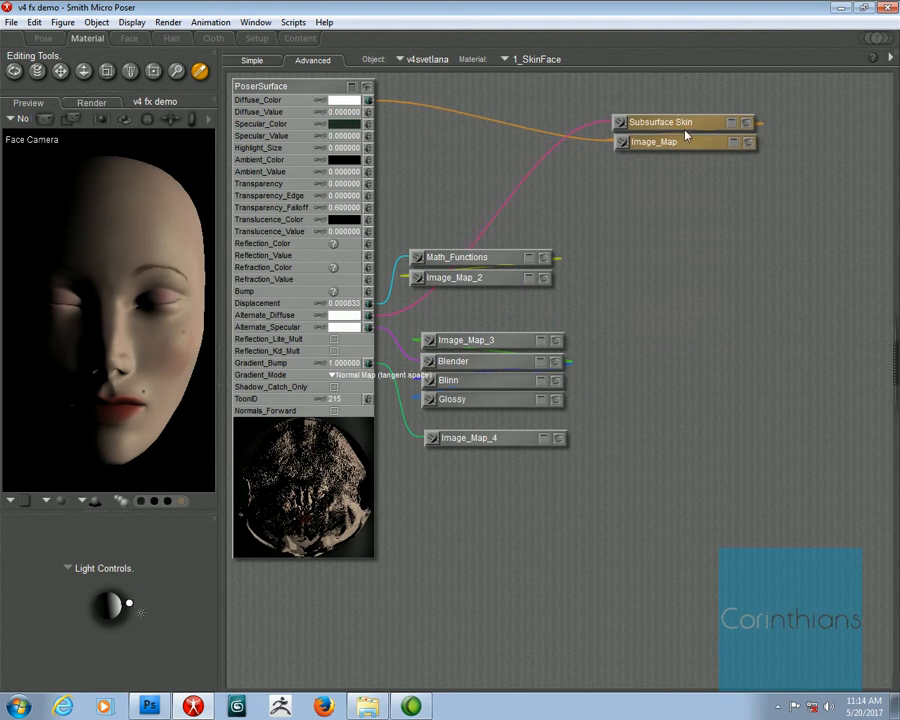
# - Check the Subsurface Skin node's preview, hide it again and clear the node selection
pyautogui.click(748, 123)
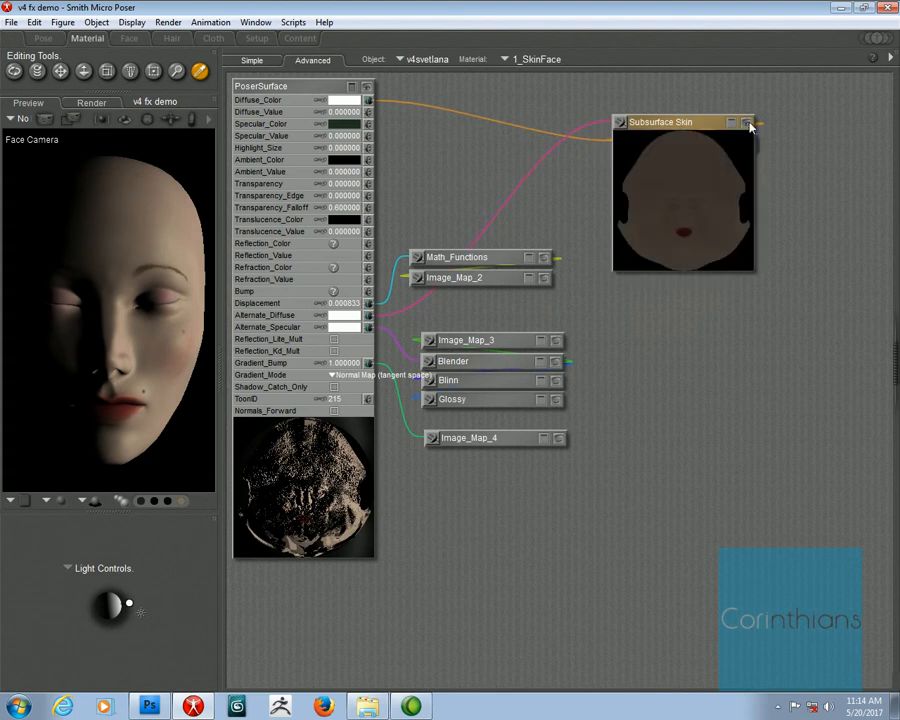
pyautogui.click(748, 123)
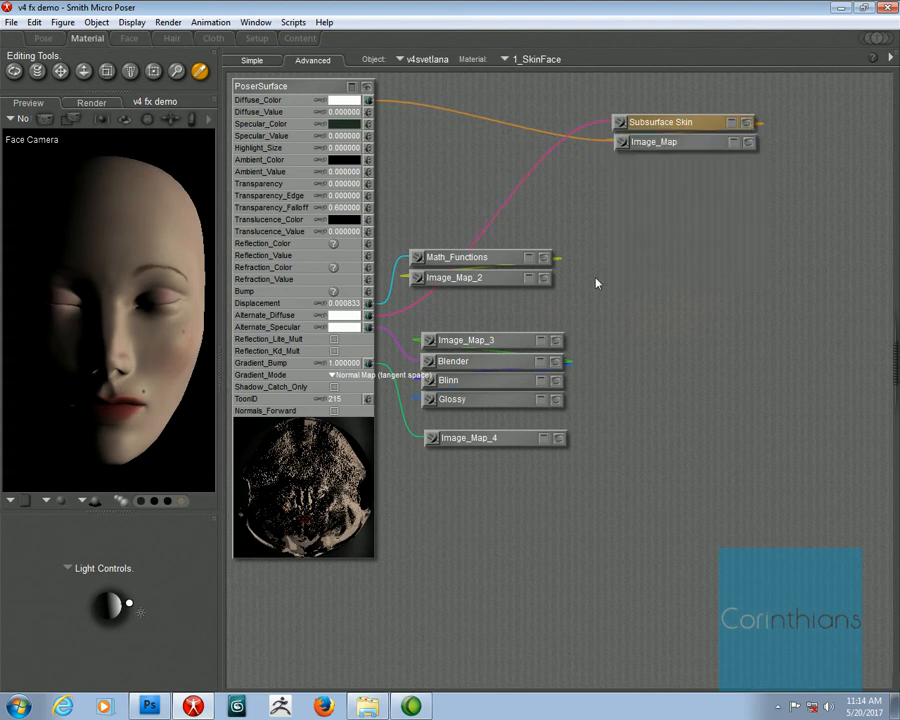
pyautogui.click(612, 229)
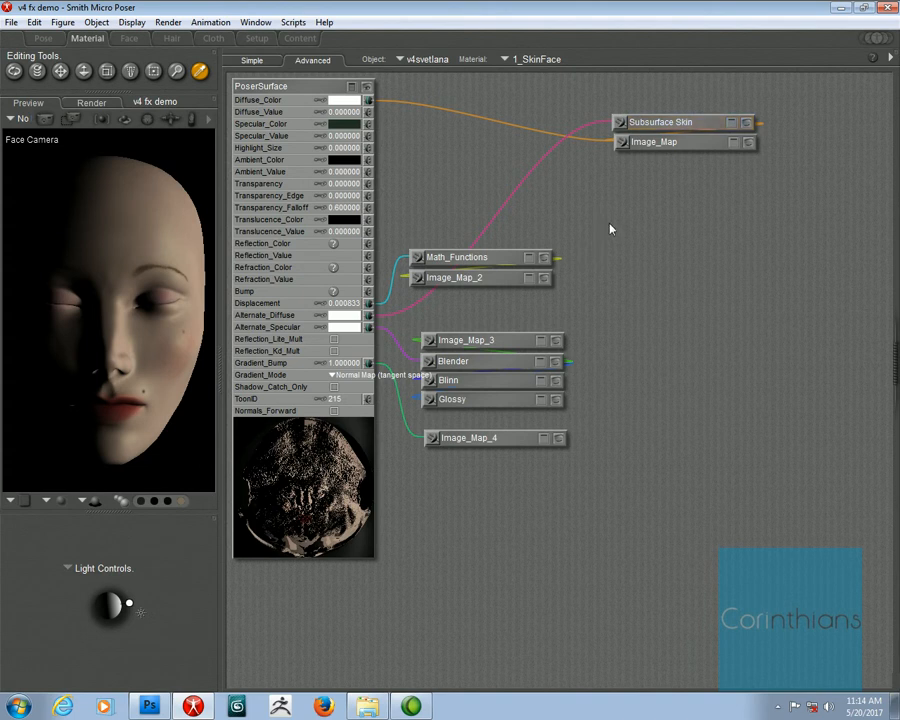
# - Duplicate the Image_Map node beside Subsurface Skin and place the copy in the empty space below the original
pyautogui.rightClick(611, 229)
pyautogui.rightClick(665, 148)
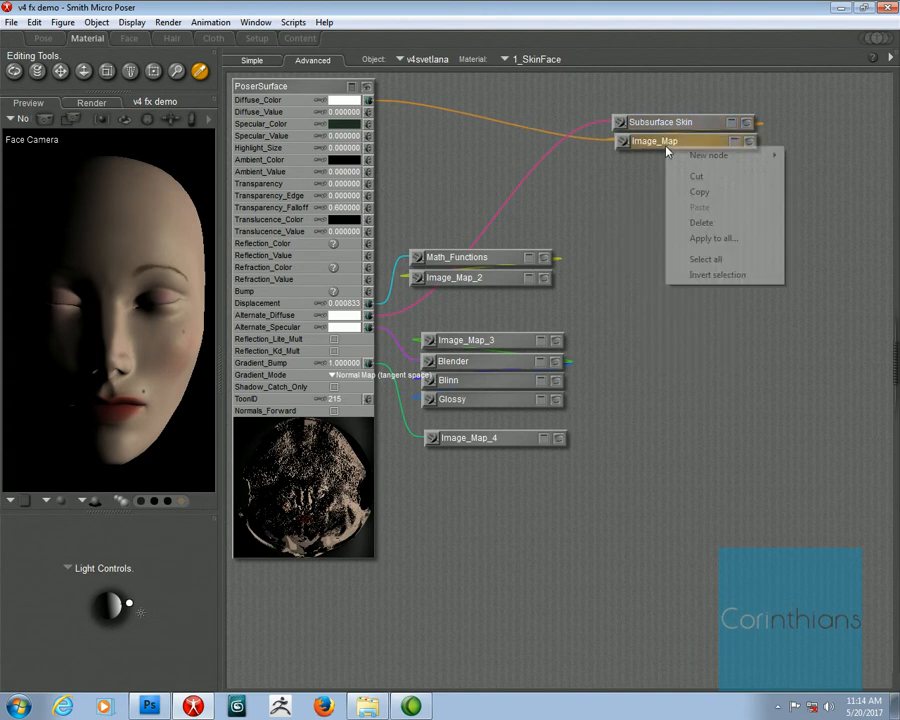
pyautogui.click(686, 194)
pyautogui.rightClick(632, 207)
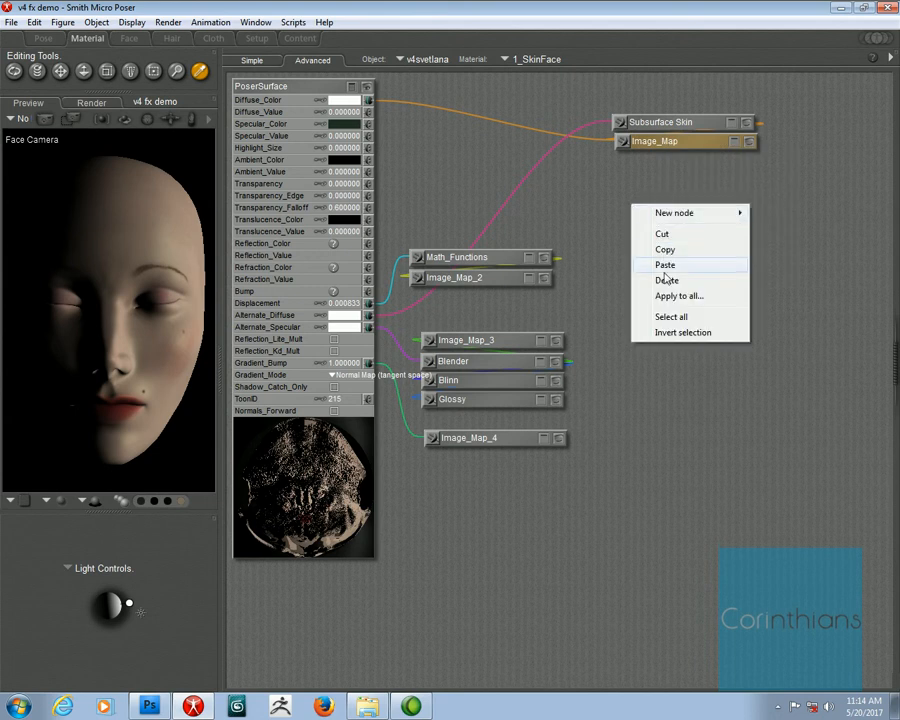
pyautogui.click(665, 265)
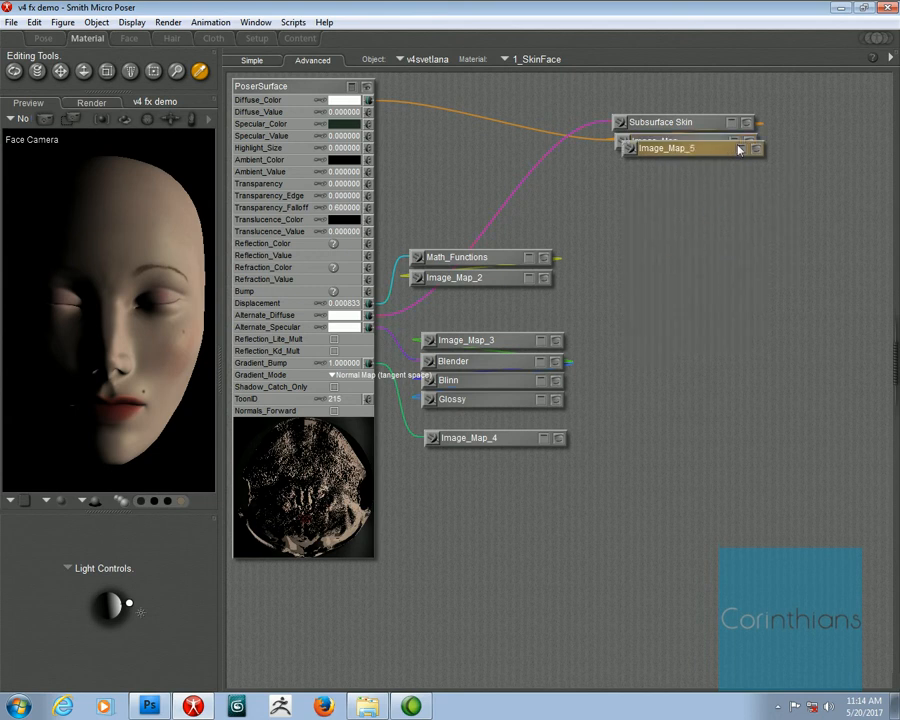
pyautogui.moveTo(737, 147); pyautogui.dragTo(717, 209)
# - Load mu.jpg as the duplicated image map's source, collapse its parameters and show its preview
pyautogui.click(711, 209)
pyautogui.click(713, 226)
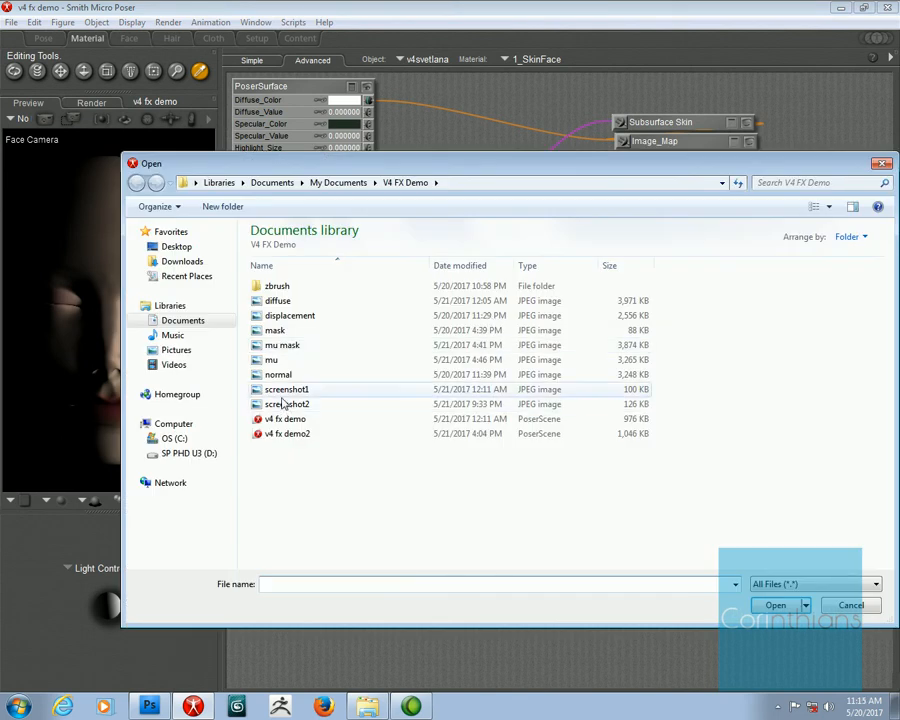
pyautogui.click(275, 363)
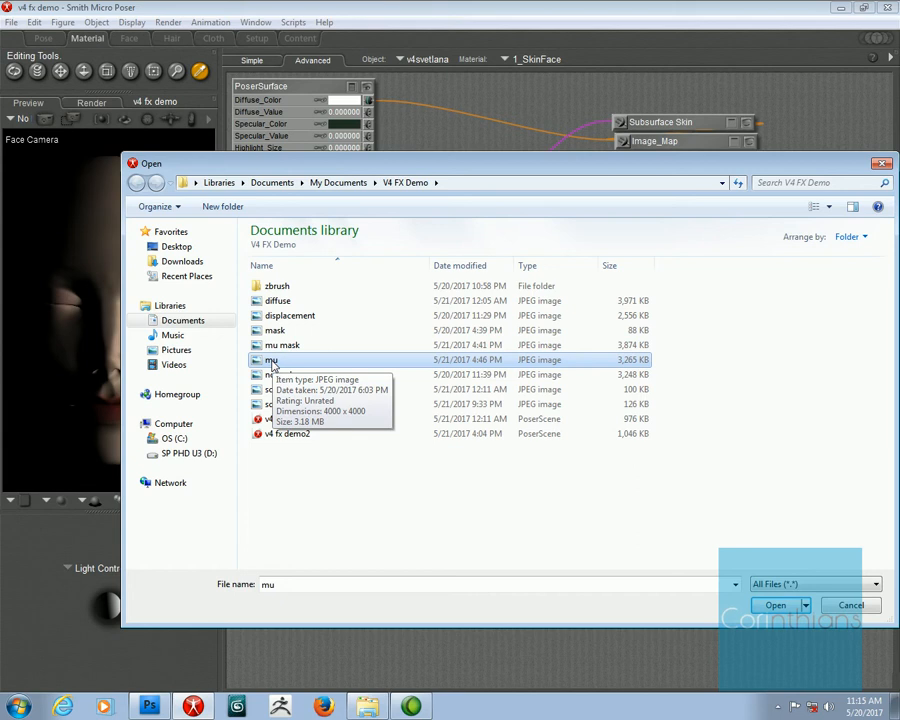
pyautogui.doubleClick(272, 362)
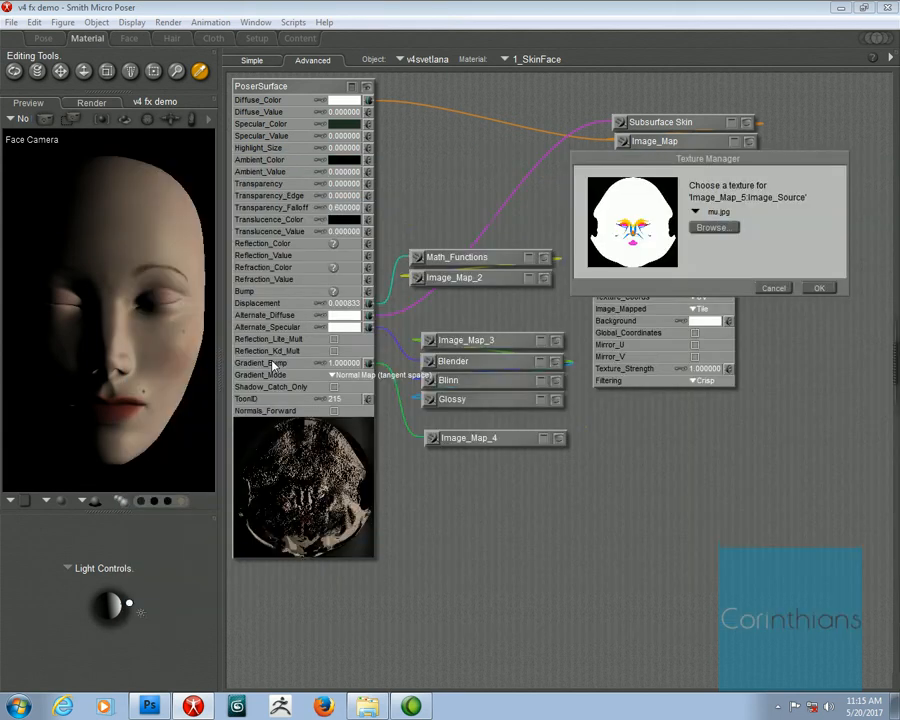
pyautogui.click(816, 289)
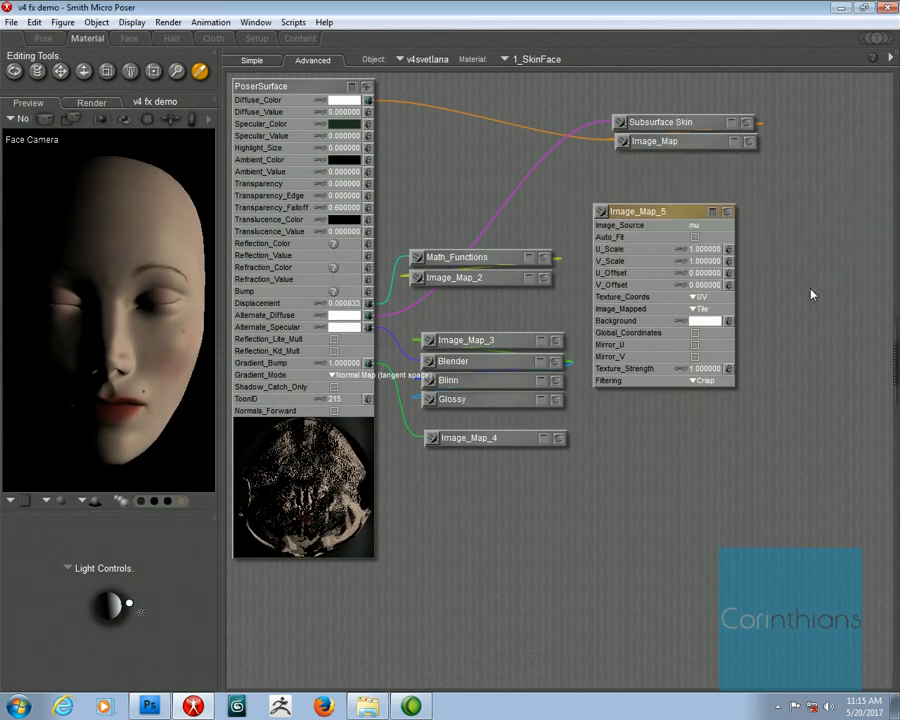
pyautogui.click(713, 213)
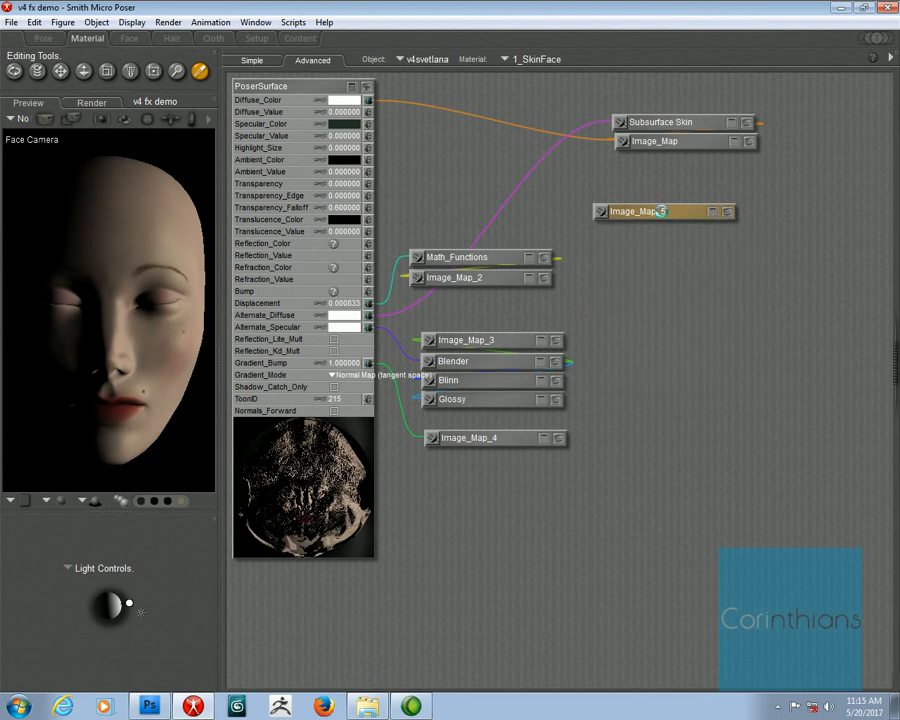
pyautogui.click(727, 214)
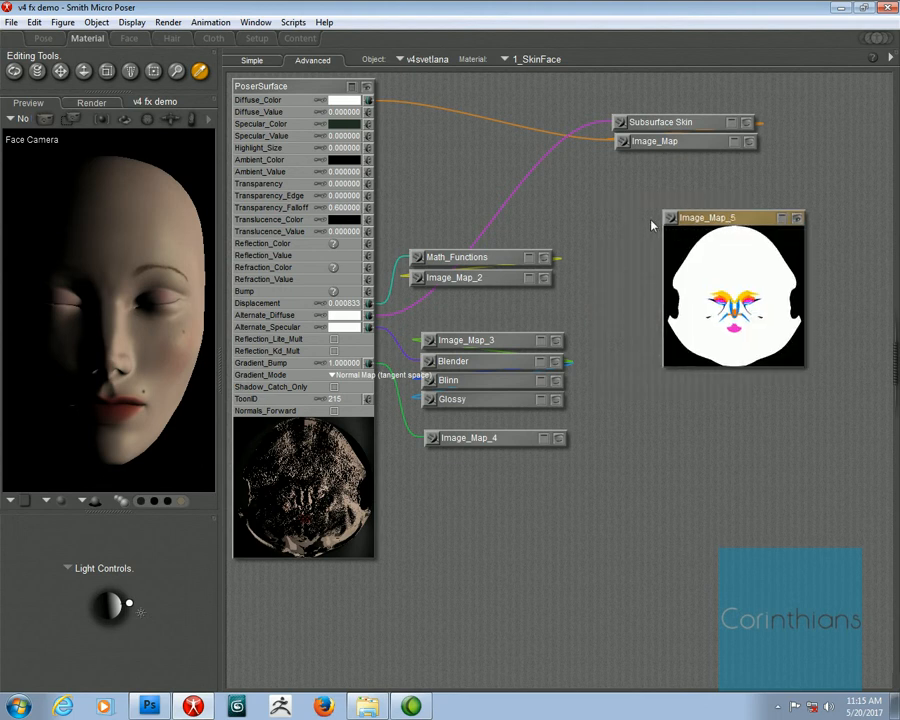
# - Paste another copy of the image map node and place it beside the mu image map
pyautogui.rightClick(655, 226)
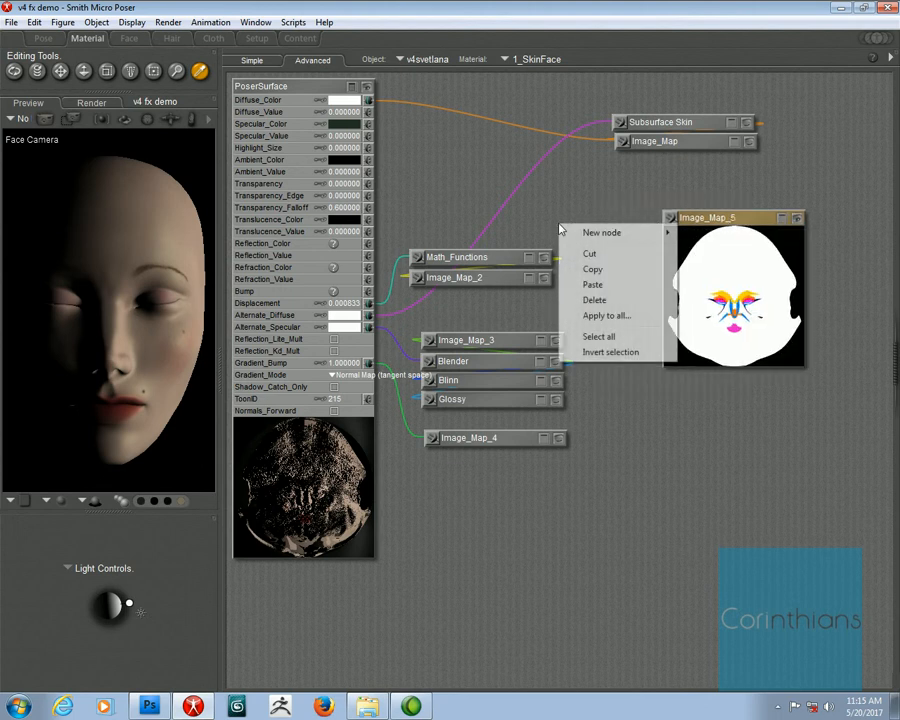
pyautogui.click(632, 285)
pyautogui.moveTo(740, 143); pyautogui.dragTo(626, 203)
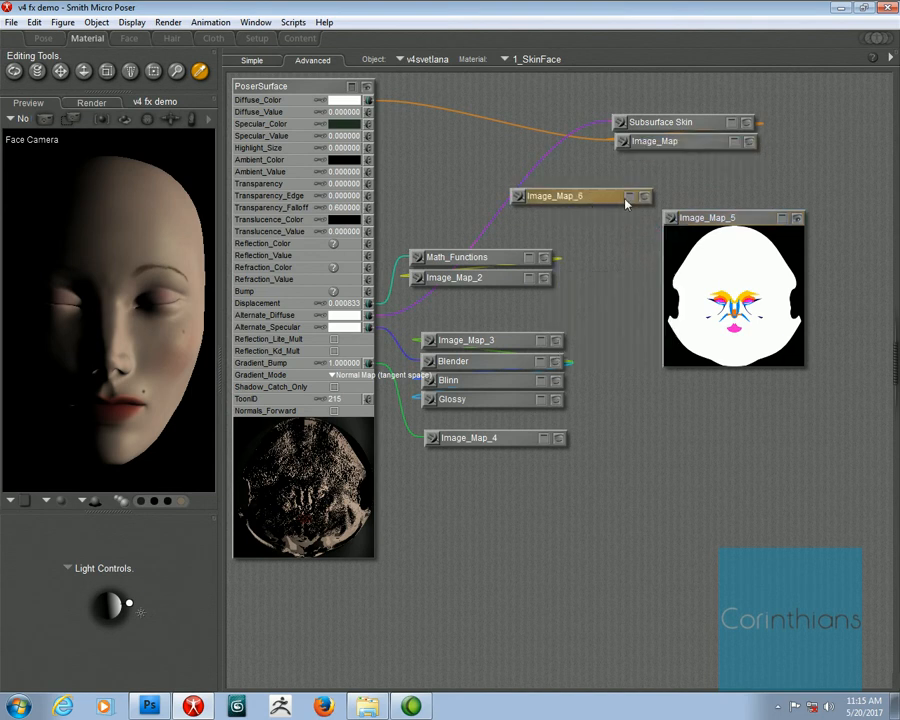
# - Set the new image map's source to mu mask.jpg and collapse its parameters
pyautogui.click(627, 198)
pyautogui.click(624, 213)
pyautogui.click(624, 216)
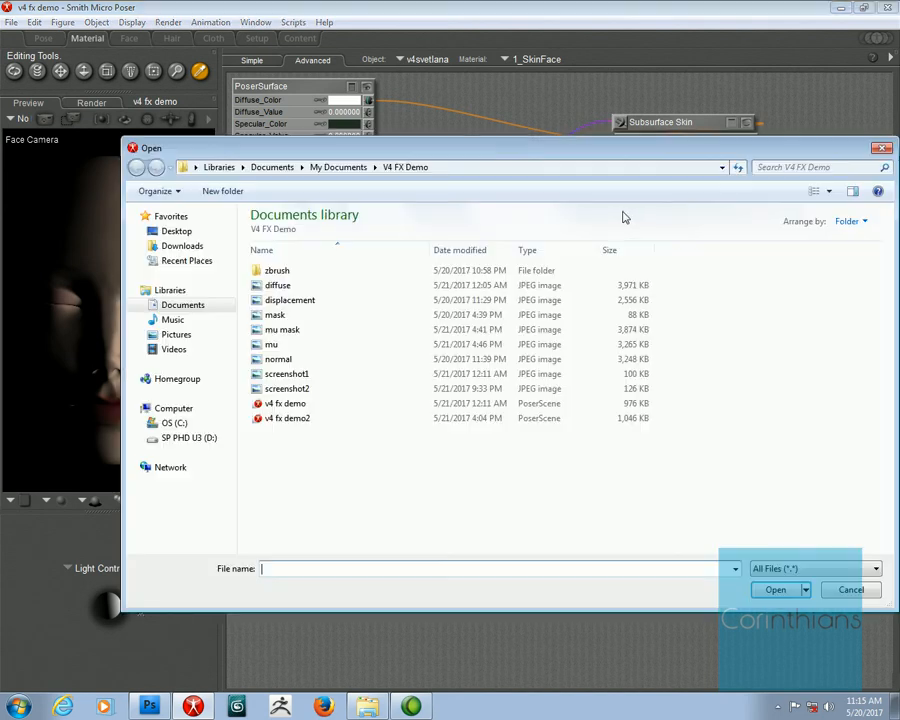
pyautogui.doubleClick(282, 330)
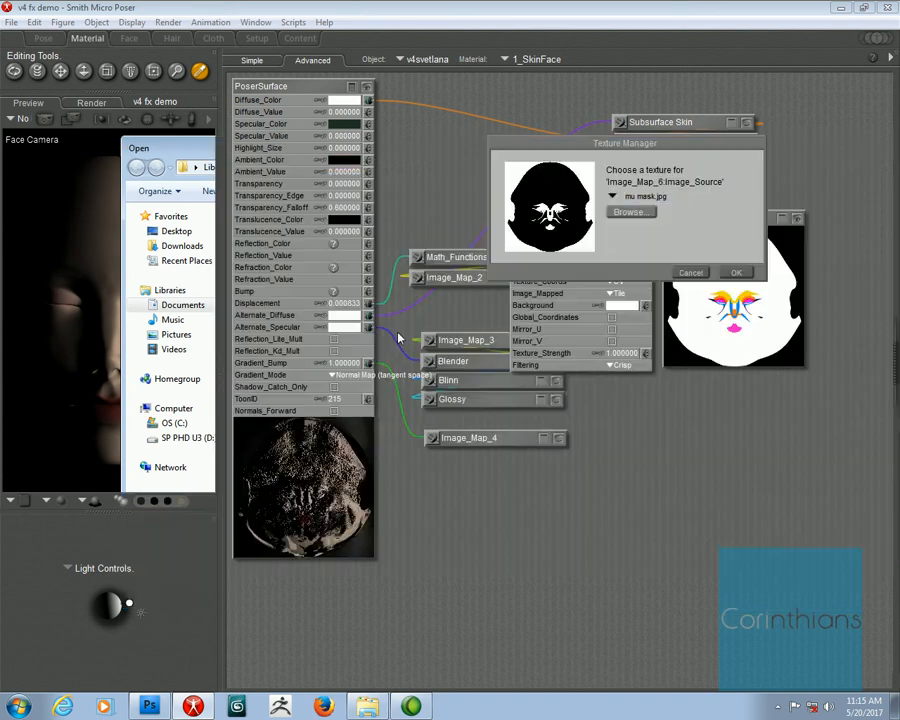
pyautogui.click(734, 272)
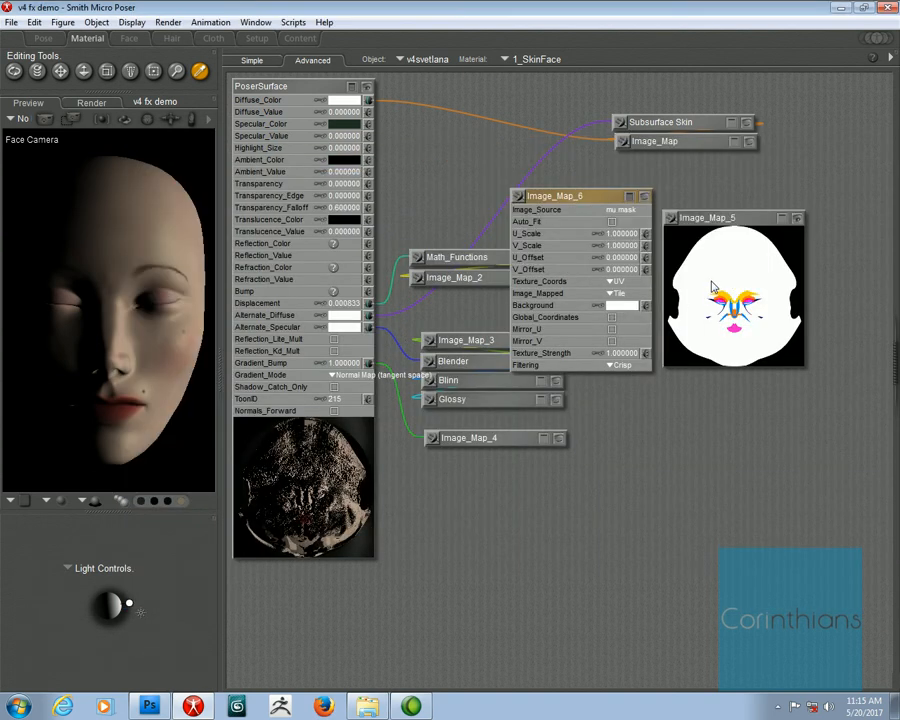
pyautogui.click(631, 198)
# - Arrange the mu mask and mu image maps side by side below the Subsurface Skin nodes, with both previews showing
pyautogui.moveTo(600, 195); pyautogui.dragTo(617, 192)
pyautogui.moveTo(710, 214); pyautogui.dragTo(749, 194)
pyautogui.click(617, 197)
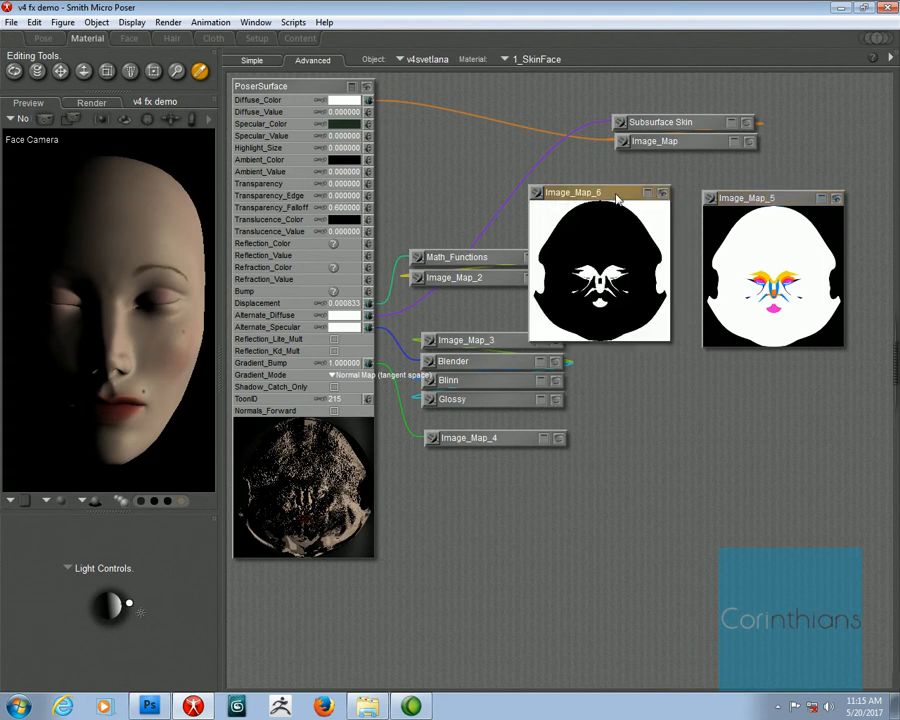
pyautogui.moveTo(617, 197); pyautogui.dragTo(645, 200)
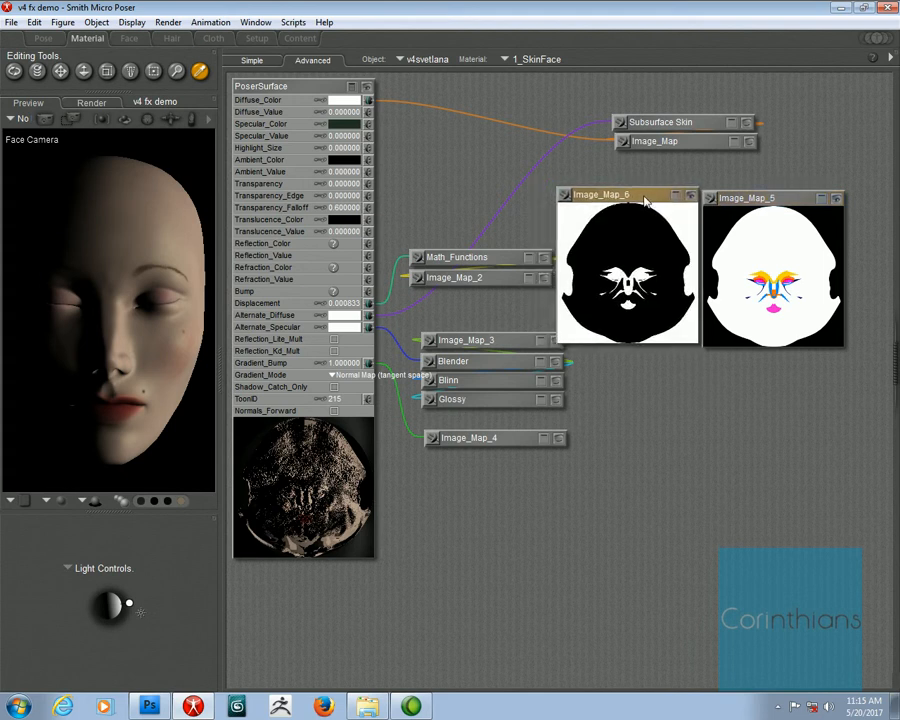
pyautogui.moveTo(763, 203); pyautogui.dragTo(776, 202)
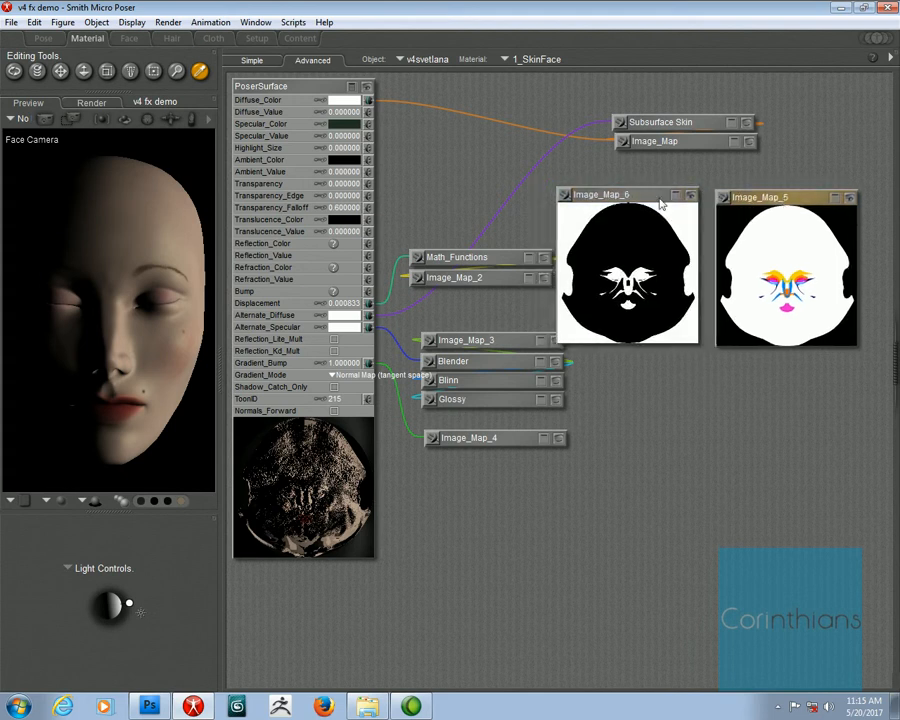
pyautogui.moveTo(660, 204); pyautogui.dragTo(671, 197)
# - Add a math Blender node and place it in the space above the Math_Functions node
pyautogui.rightClick(528, 173)
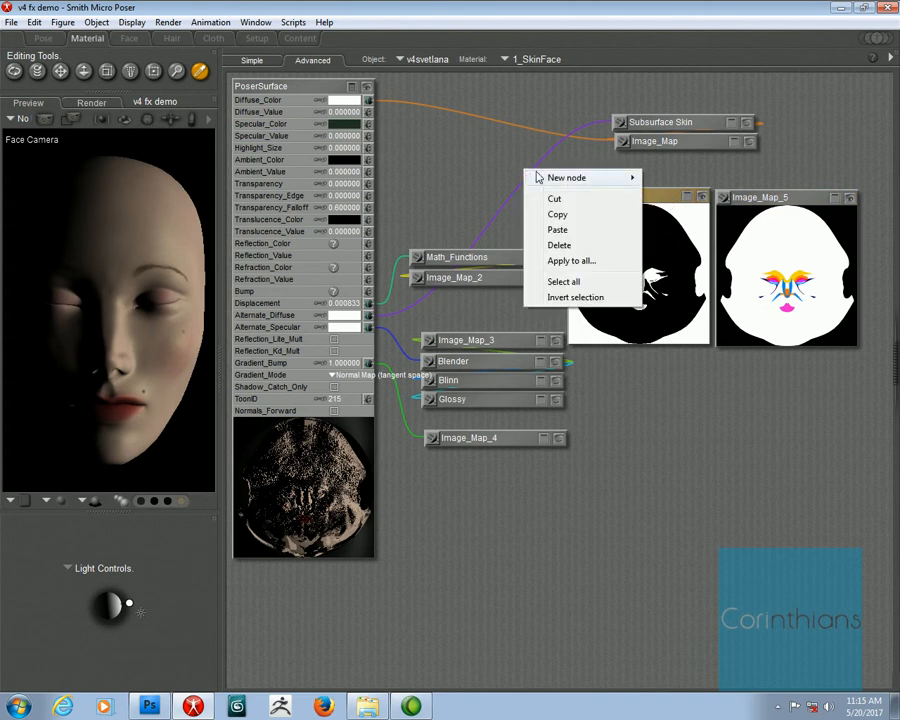
pyautogui.moveTo(538, 177)
pyautogui.moveTo(675, 198)
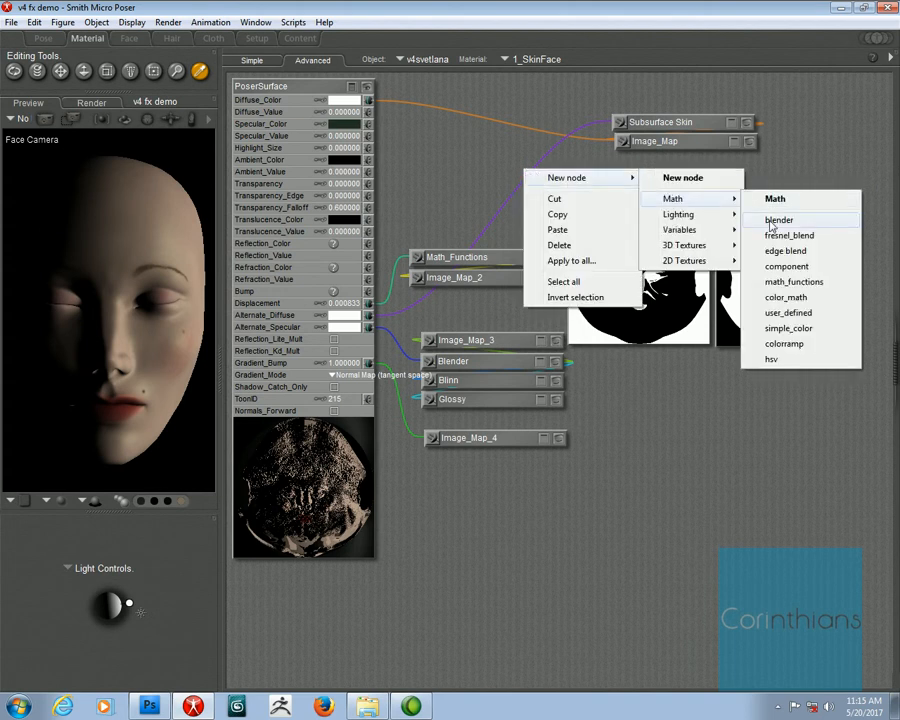
pyautogui.click(772, 224)
pyautogui.moveTo(642, 174); pyautogui.dragTo(521, 151)
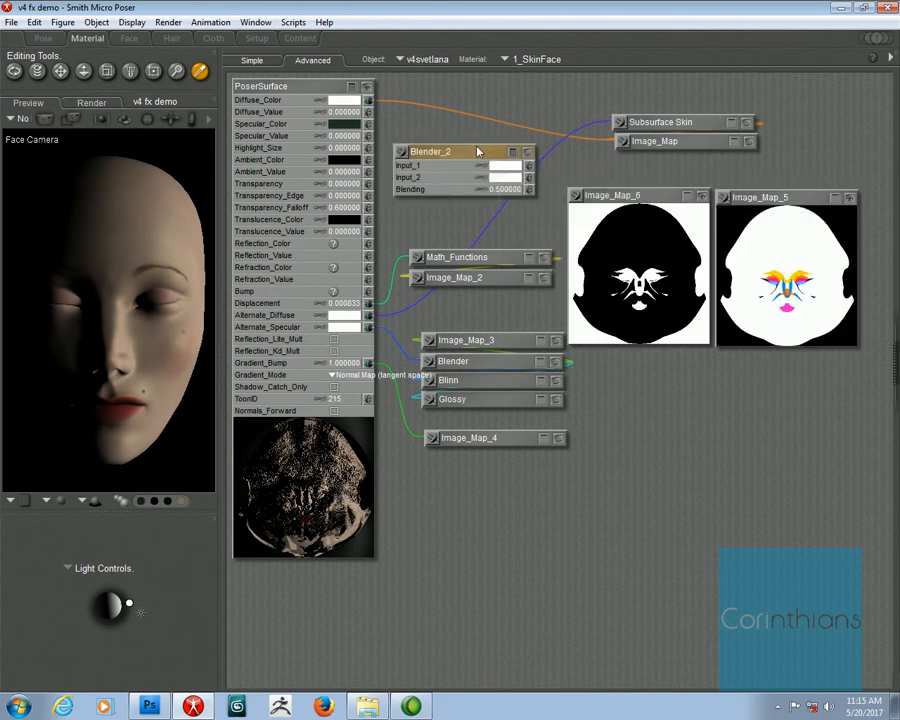
# - Set the new Blender node's Blending to 1 and show its preview
pyautogui.click(505, 189)
pyautogui.write('1')
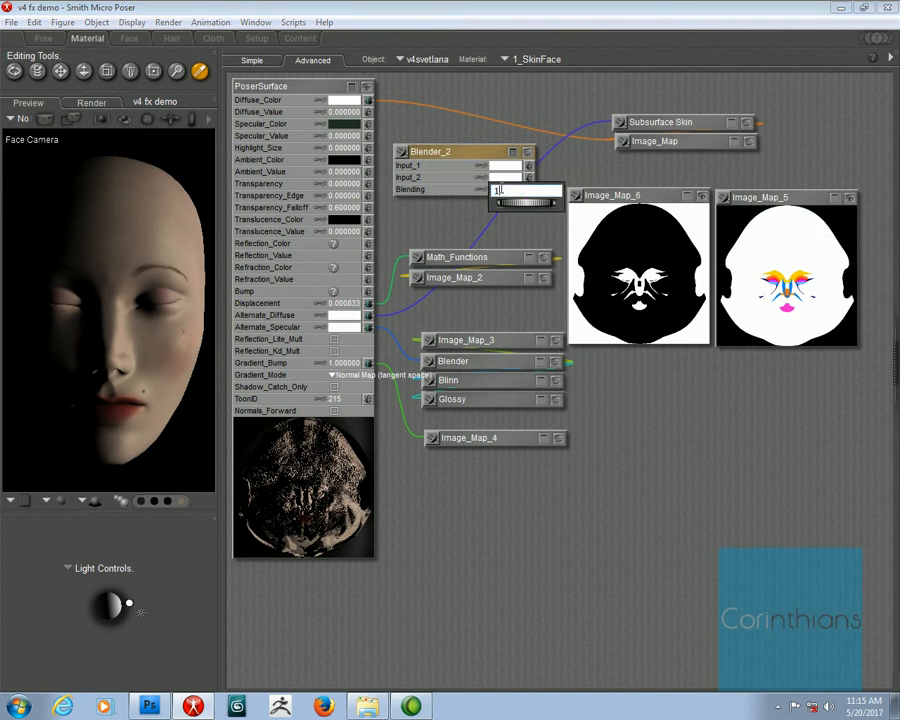
pyautogui.press('Return')
pyautogui.click(528, 152)
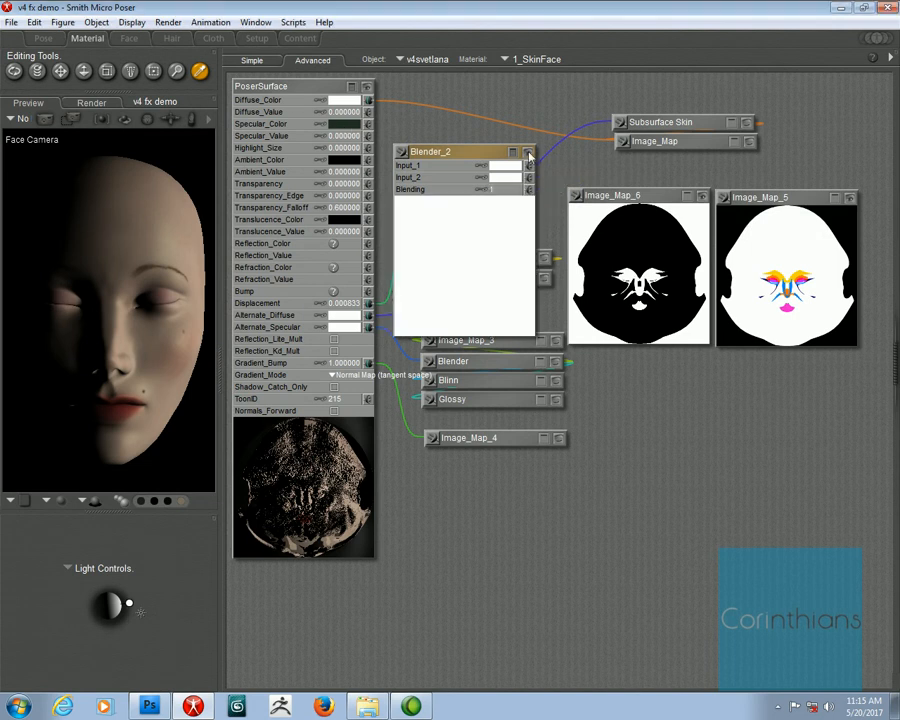
# - Preview the Subsurface Skin node briefly and connect it to Input_1 of the new Blender node
pyautogui.click(745, 122)
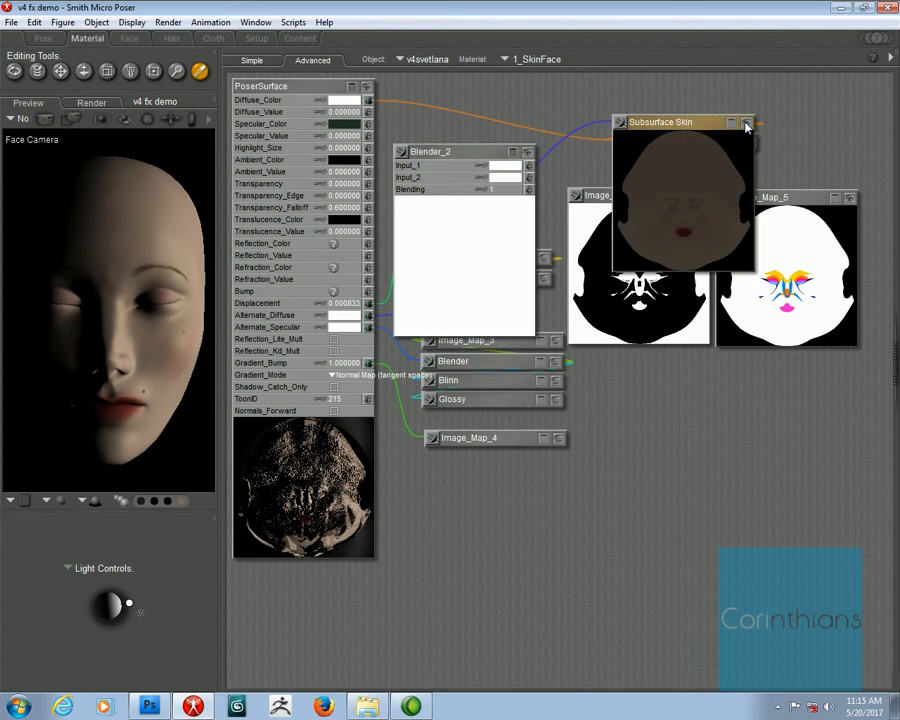
pyautogui.click(745, 122)
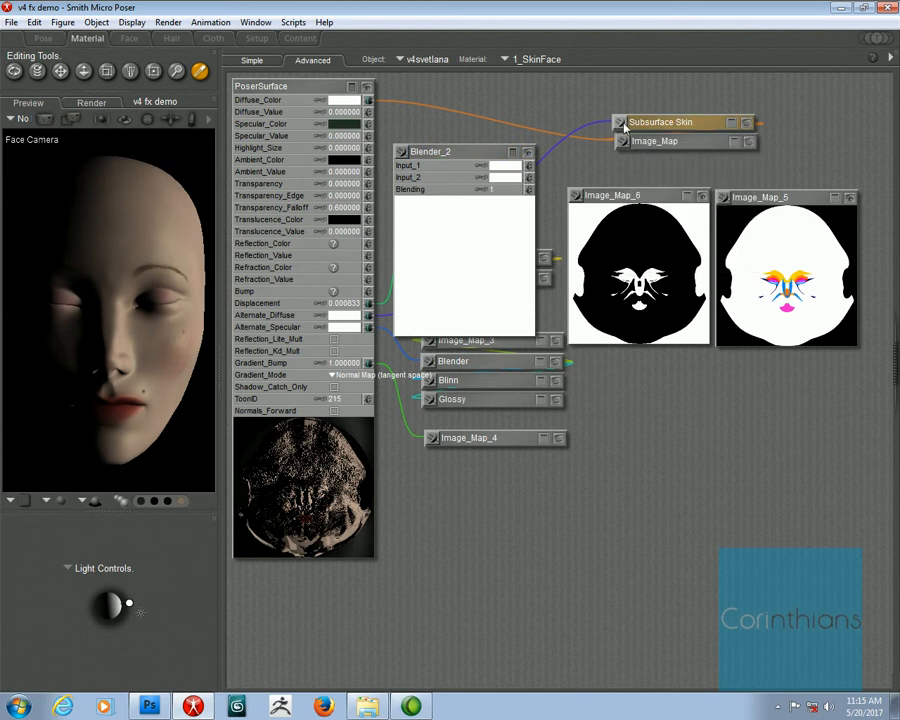
pyautogui.moveTo(618, 126); pyautogui.dragTo(530, 177)
pyautogui.click(673, 142)
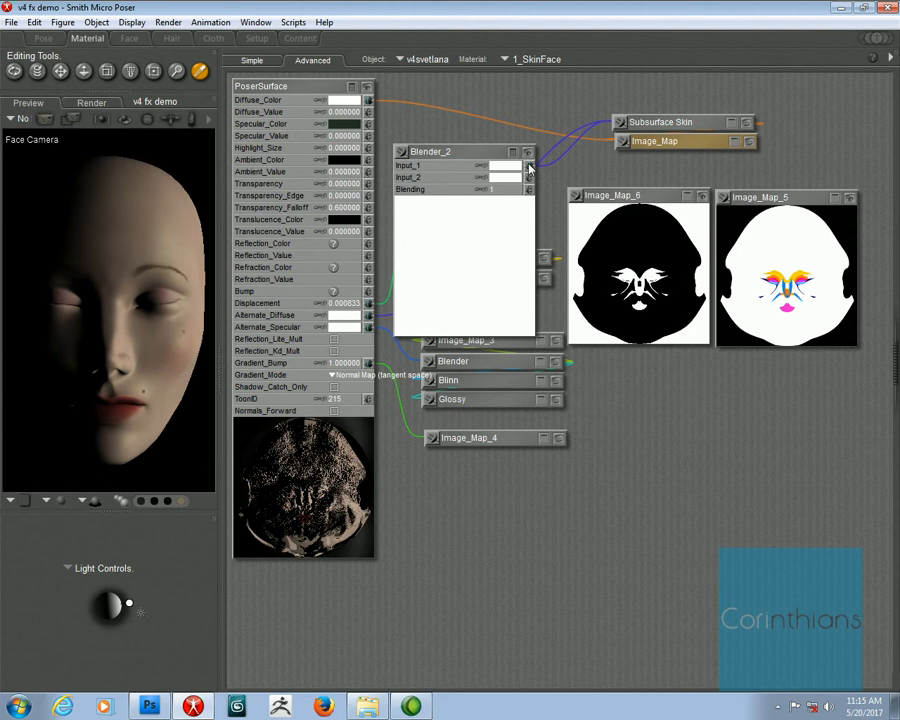
# - Connect the mu image map to the new Blender's Input_2 and the mu mask image map to its Blending channel
pyautogui.click(735, 198)
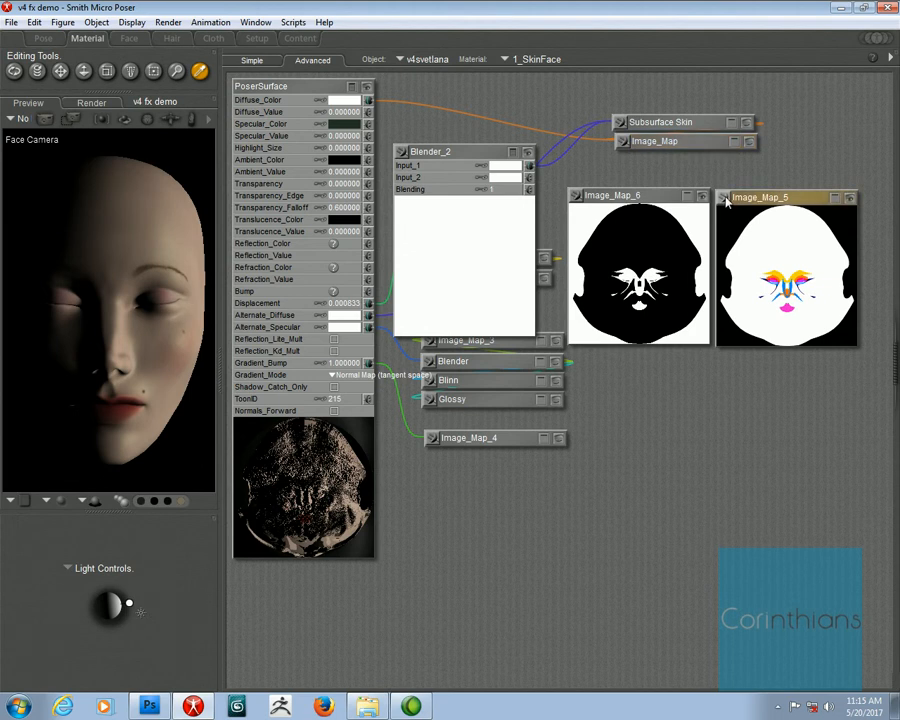
pyautogui.moveTo(706, 183); pyautogui.dragTo(530, 184)
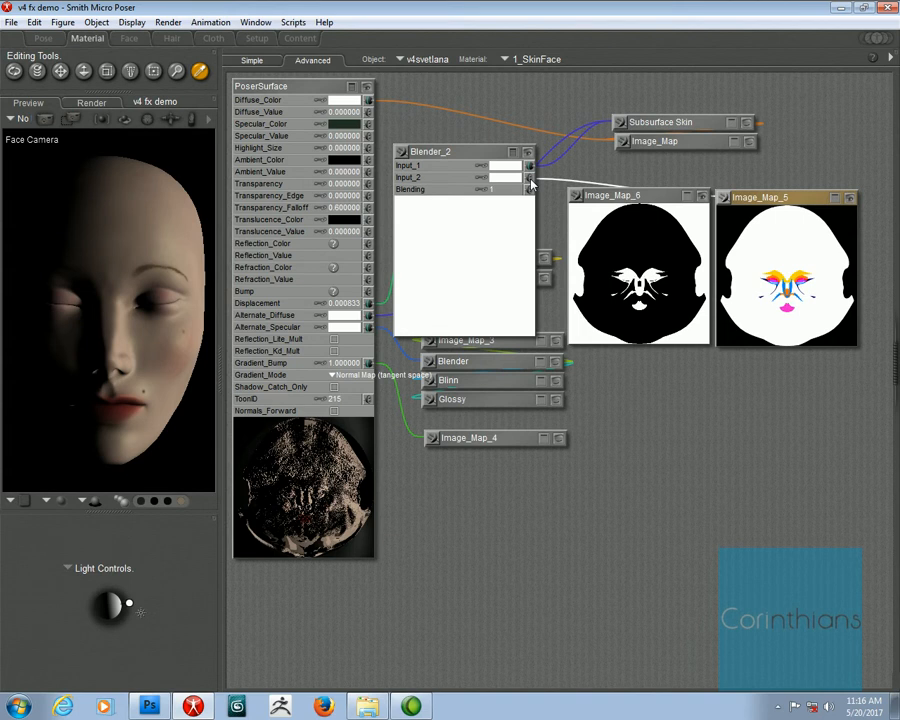
pyautogui.click(615, 197)
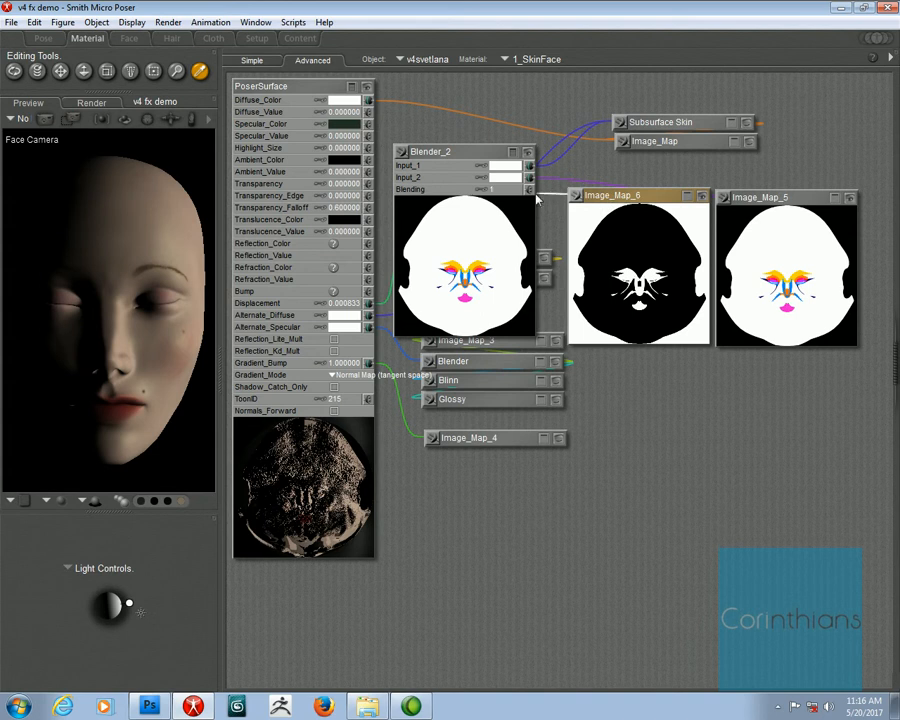
pyautogui.moveTo(531, 192); pyautogui.dragTo(530, 191)
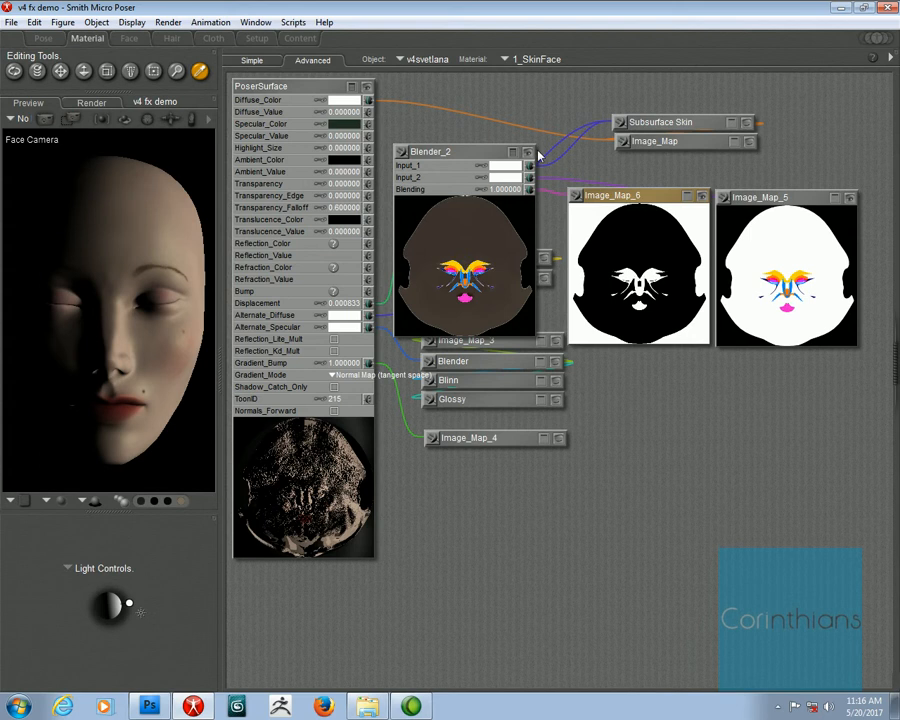
# - Connect the new Blender node to the PoserSurface Alternate_Diffuse channel and collapse the Blender into a compact node
pyautogui.click(477, 155)
pyautogui.moveTo(477, 155); pyautogui.dragTo(533, 116)
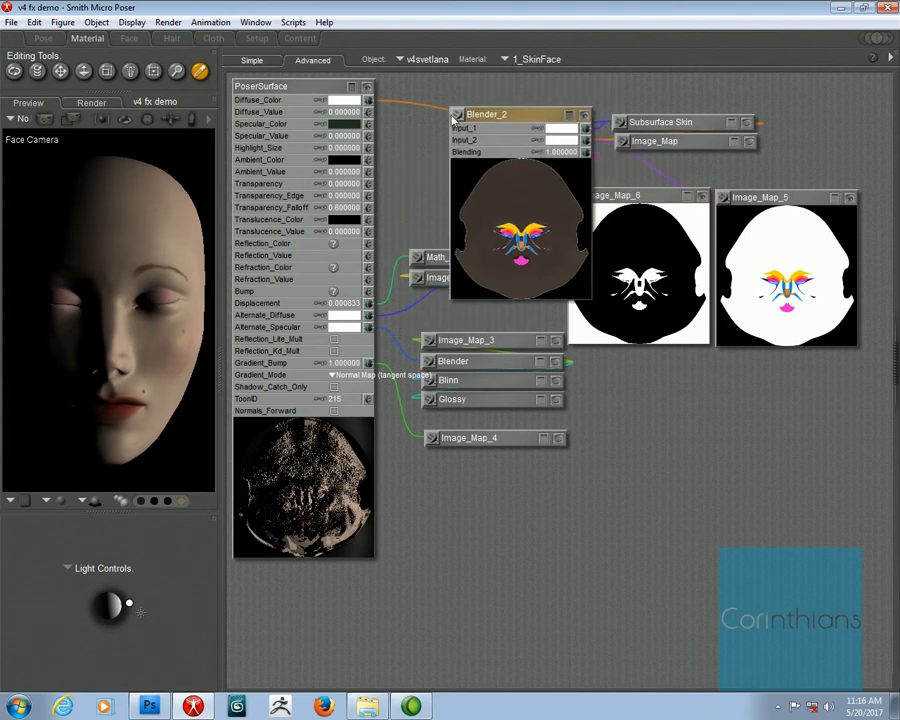
pyautogui.moveTo(456, 117); pyautogui.dragTo(370, 320)
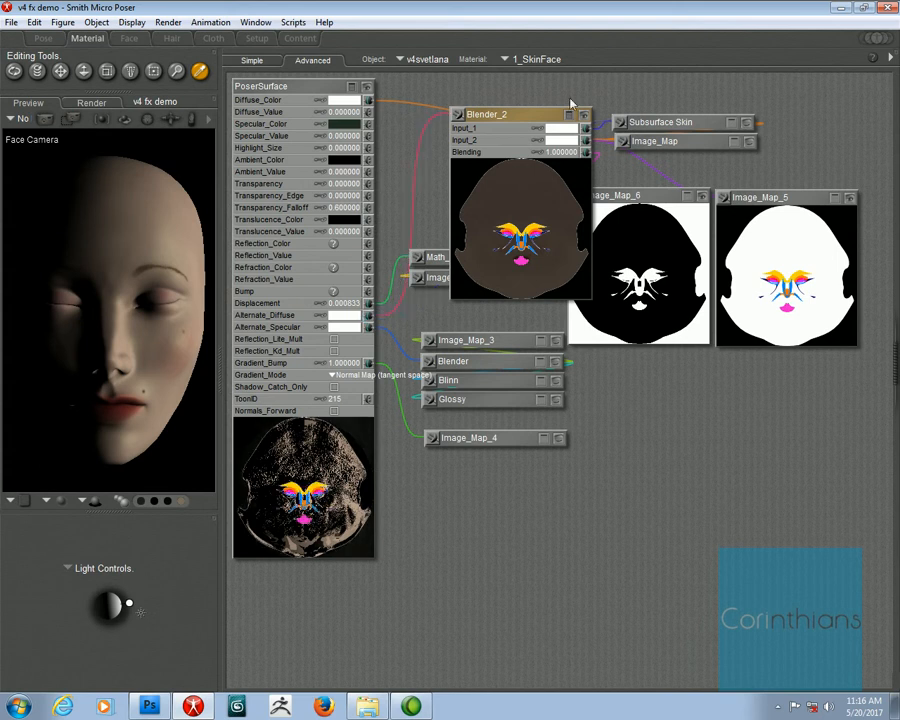
pyautogui.click(569, 115)
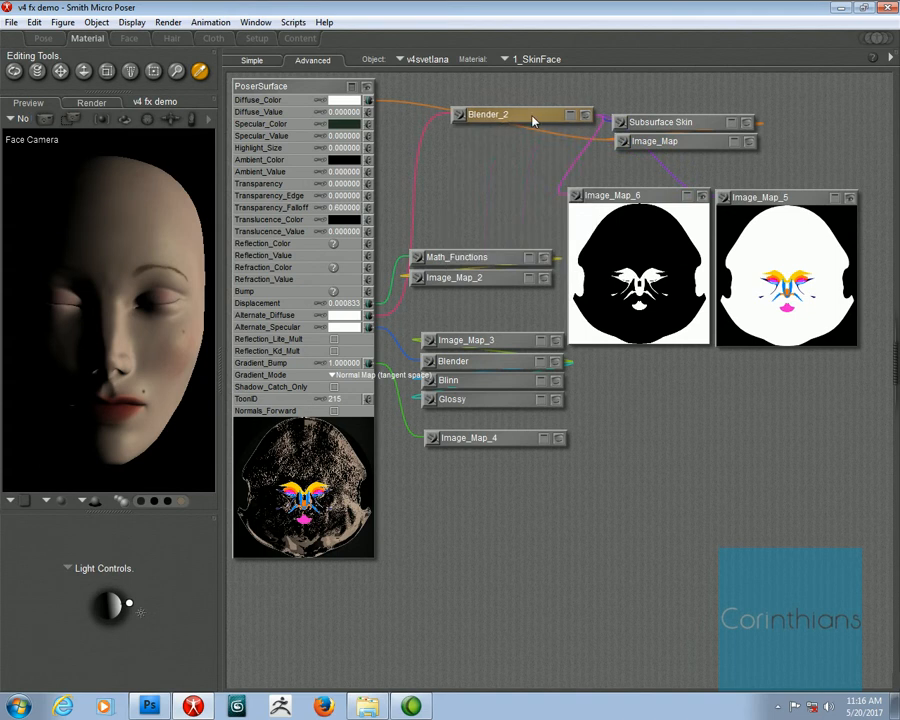
pyautogui.moveTo(533, 120); pyautogui.dragTo(503, 158)
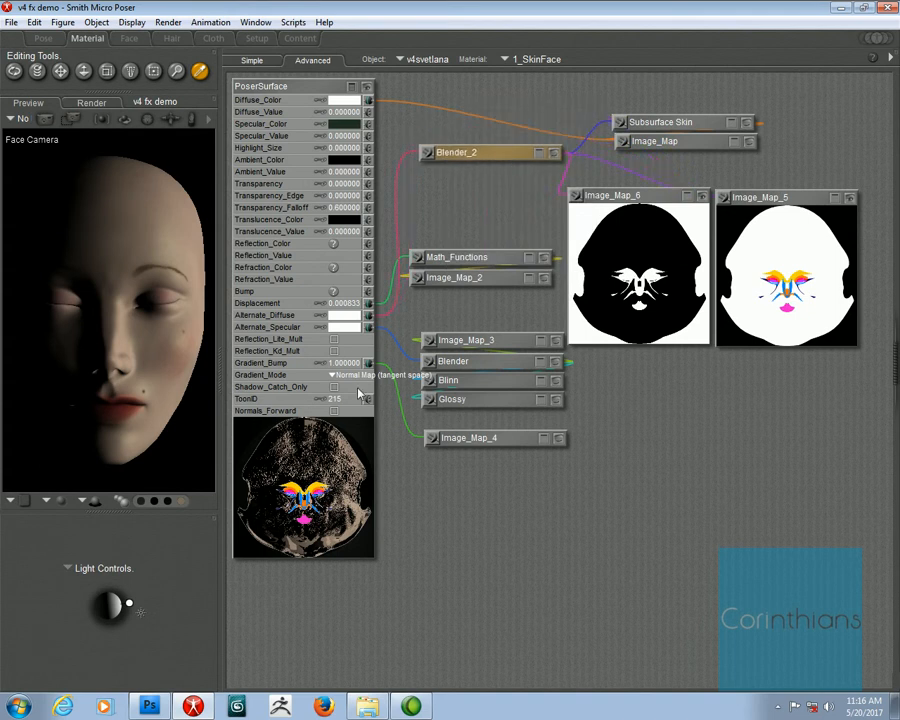
# - Disconnect the image map from the PoserSurface Gradient_Bump channel
pyautogui.rightClick(381, 372)
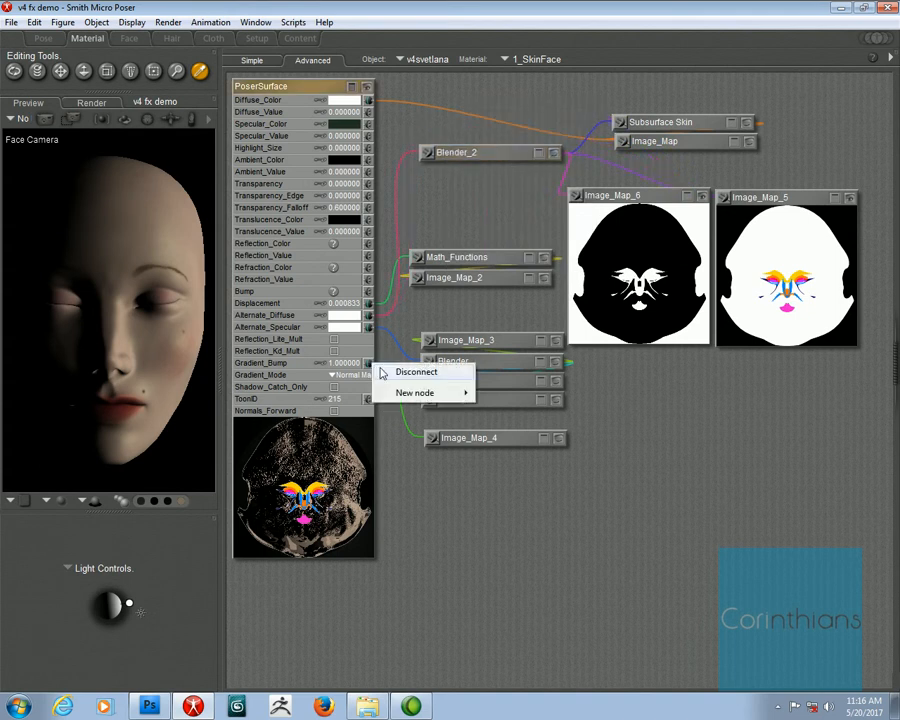
pyautogui.click(383, 372)
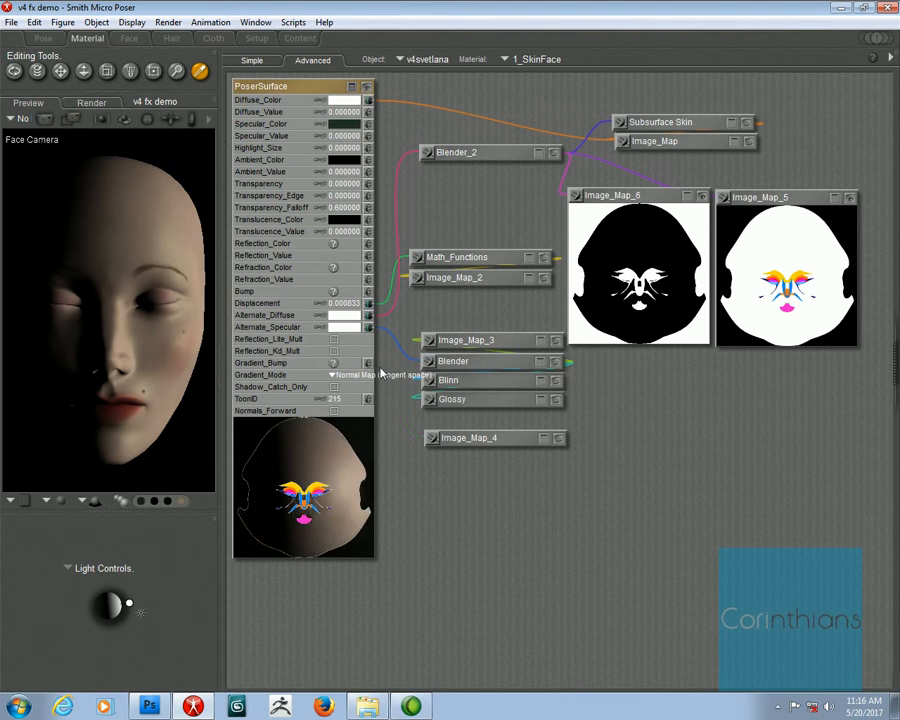
pyautogui.click(474, 443)
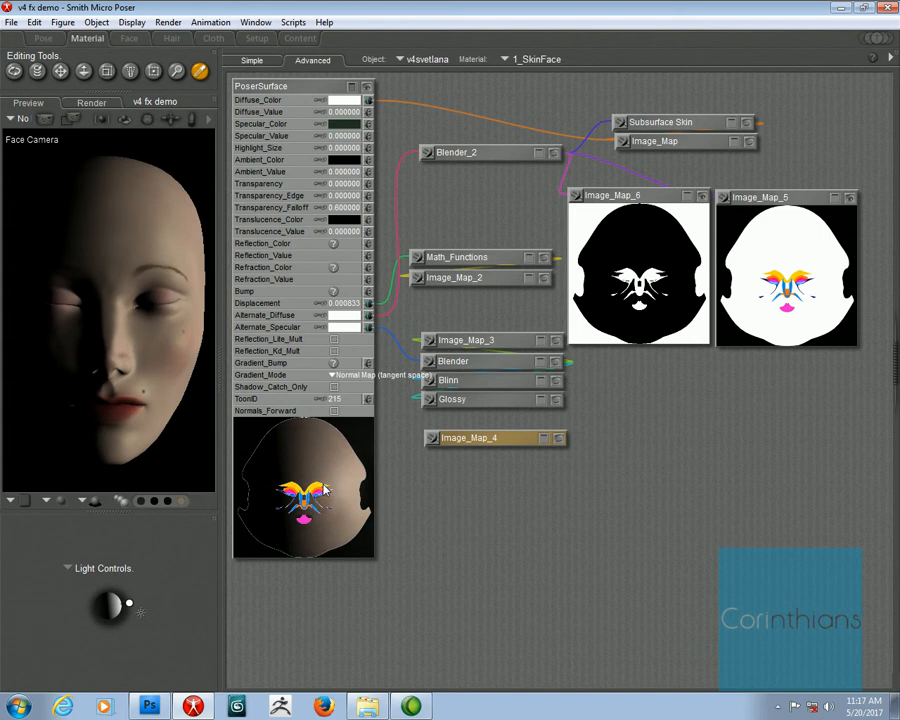
# - Expand the new Blender with its preview, spread out the skin, mask and makeup nodes, and show the face Image_Map preview
pyautogui.click(540, 153)
pyautogui.click(554, 155)
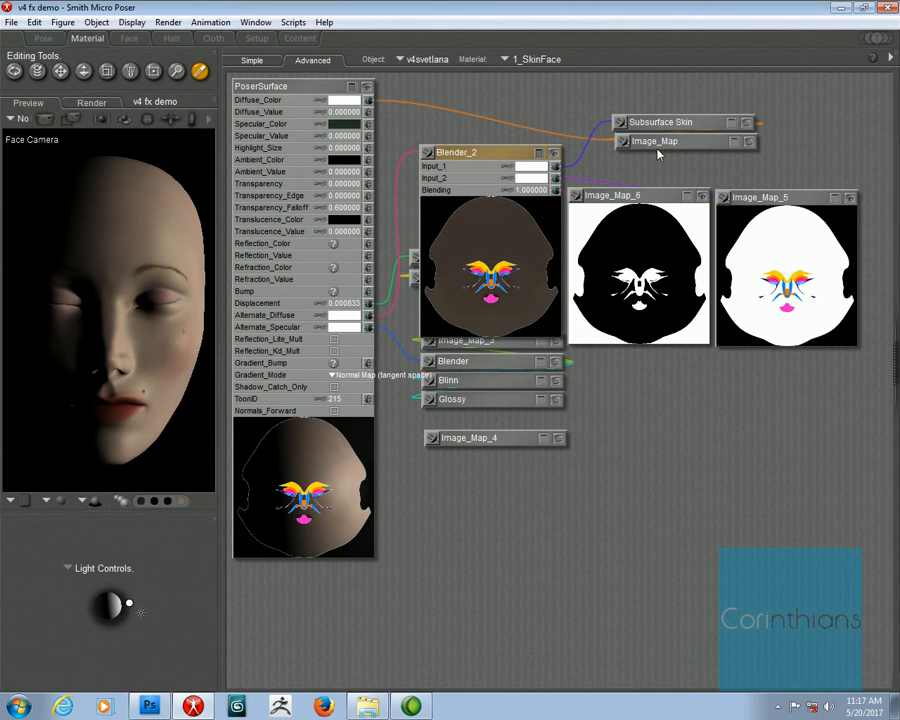
pyautogui.click(668, 124)
pyautogui.moveTo(668, 124); pyautogui.dragTo(671, 124)
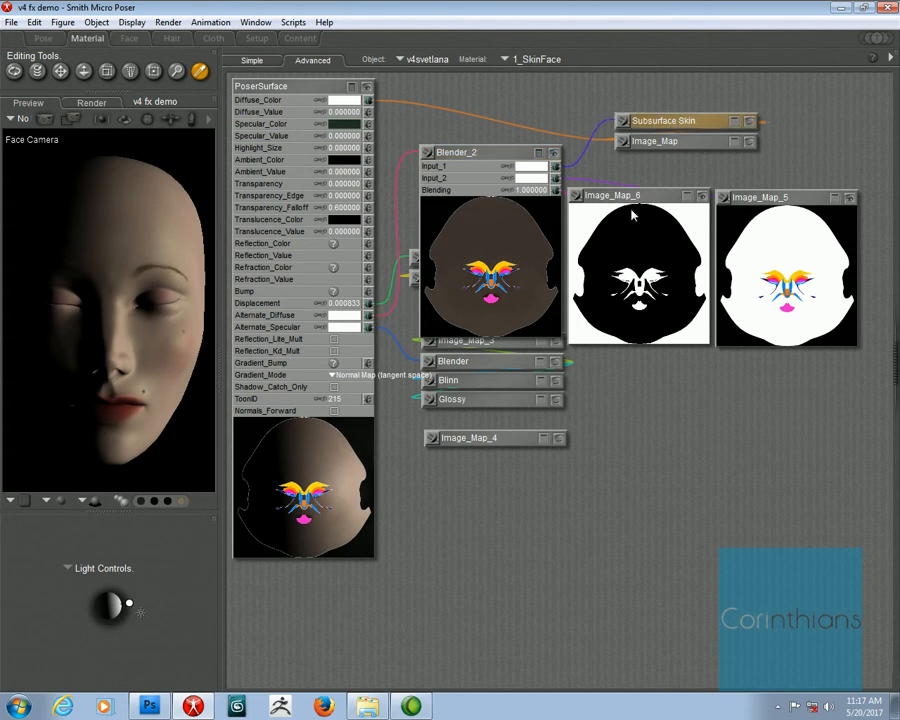
pyautogui.moveTo(654, 195); pyautogui.dragTo(676, 287)
pyautogui.moveTo(775, 198); pyautogui.dragTo(799, 227)
pyautogui.moveTo(700, 143); pyautogui.dragTo(753, 173)
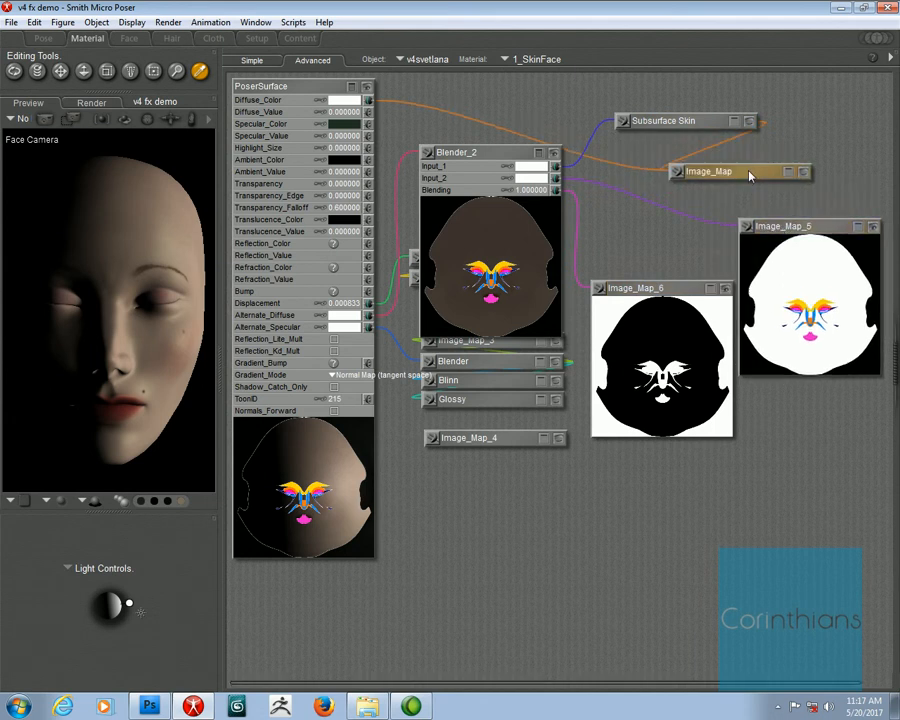
pyautogui.click(802, 173)
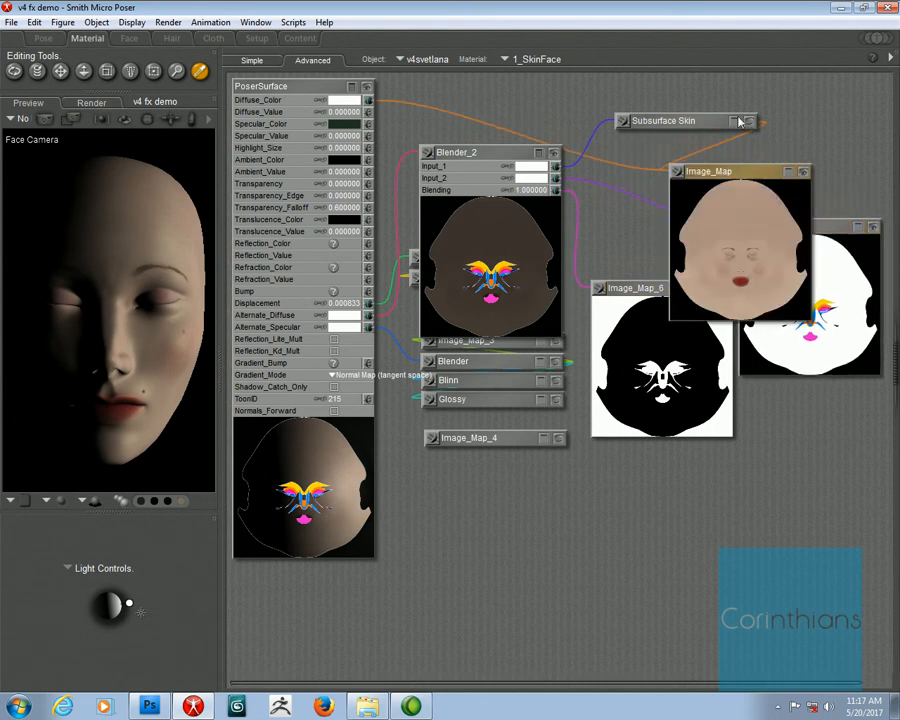
pyautogui.moveTo(675, 124); pyautogui.dragTo(642, 116)
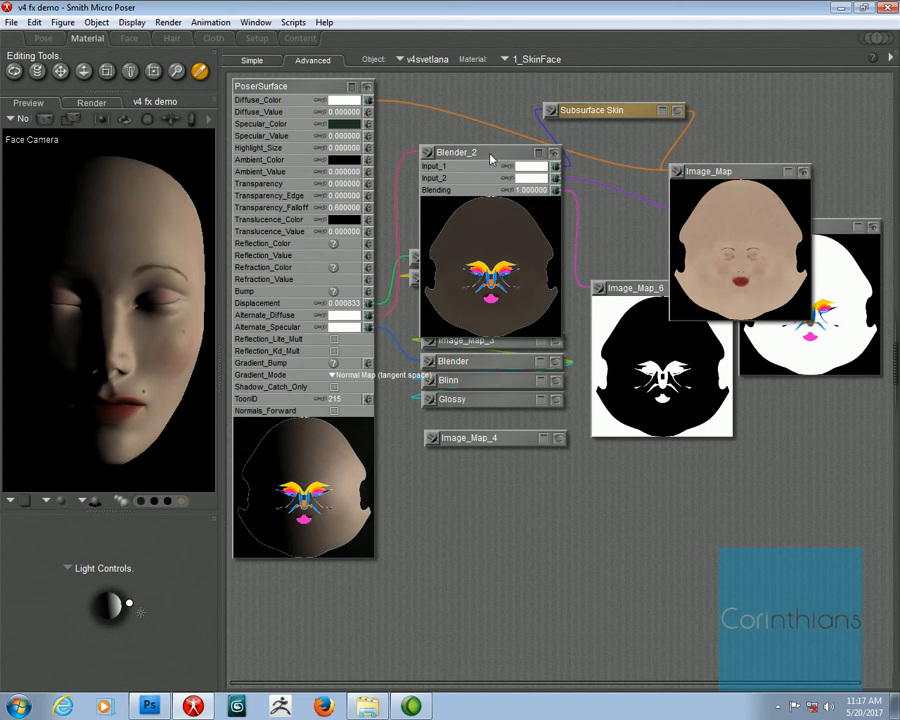
# - Connect the face skin Image_Map directly to Input_1 of the new Blender node, replacing Subsurface Skin
pyautogui.click(491, 156)
pyautogui.click(686, 172)
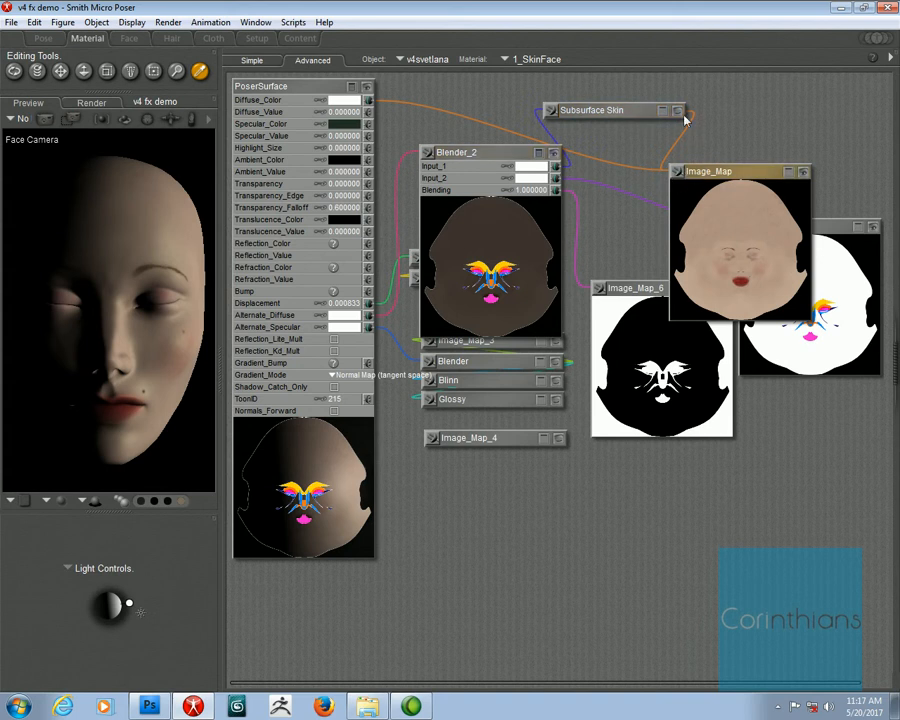
pyautogui.moveTo(670, 171); pyautogui.dragTo(558, 172)
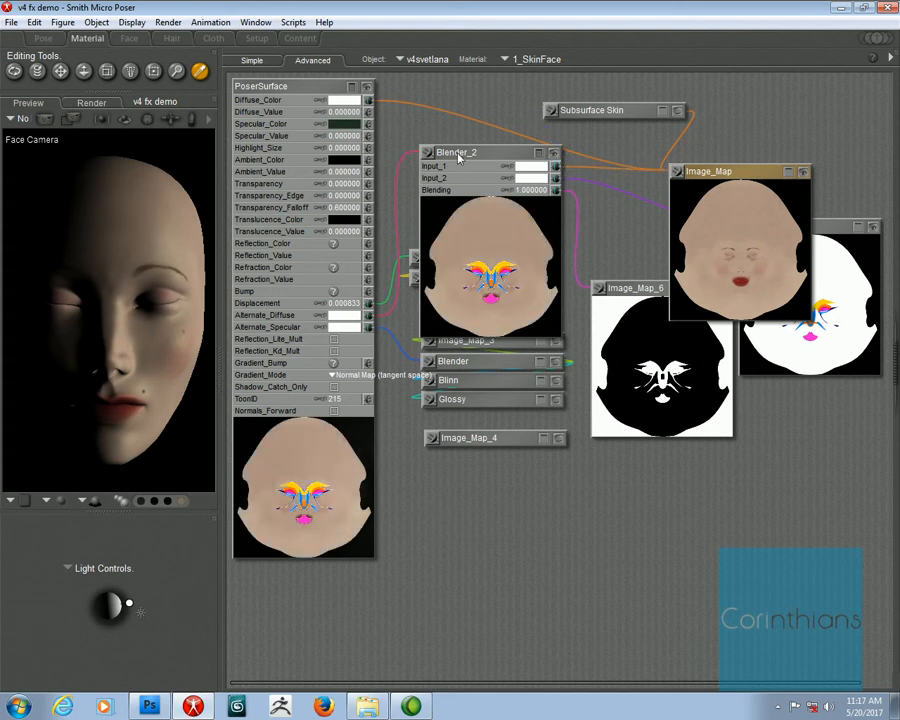
# - Move the makeup Blender beyond the Subsurface Skin node, expand Subsurface Skin, and connect the Blender to its Color channel
pyautogui.moveTo(458, 152); pyautogui.dragTo(687, 148)
pyautogui.moveTo(610, 116); pyautogui.dragTo(554, 134)
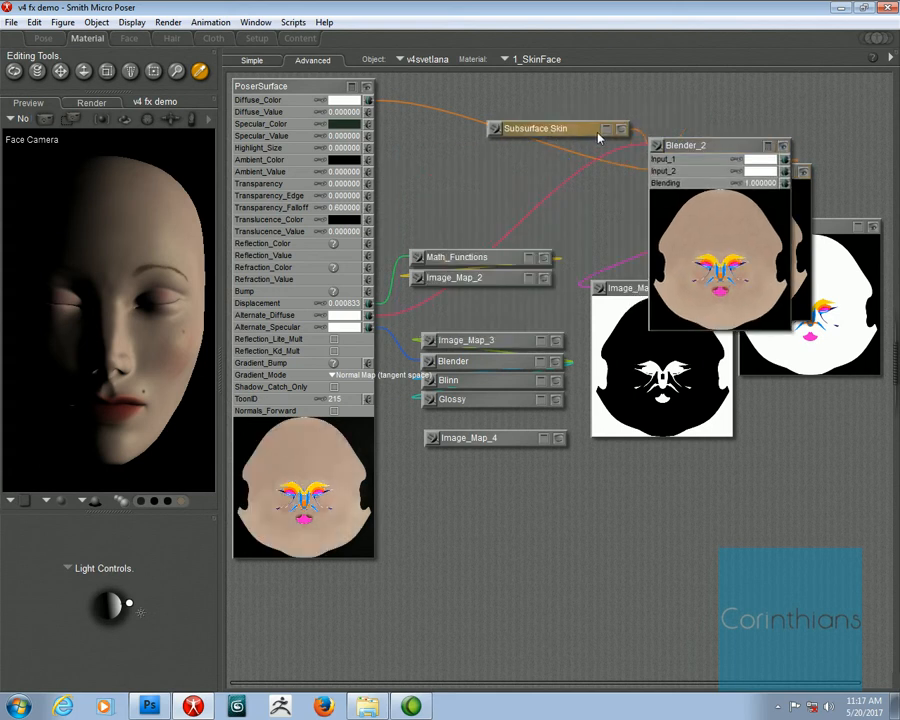
pyautogui.click(605, 129)
pyautogui.click(656, 147)
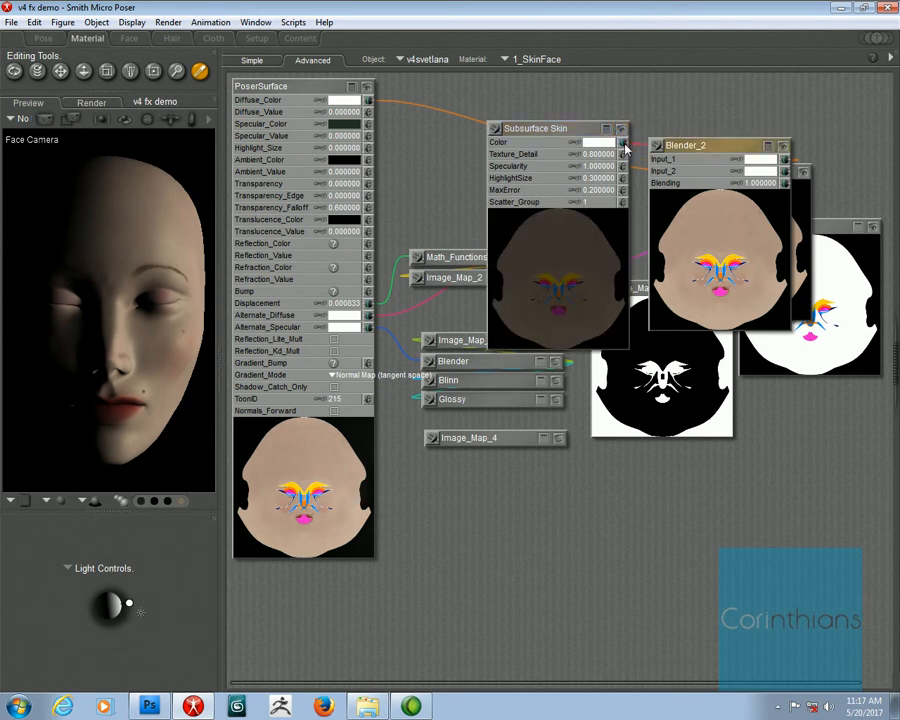
# - Connect Subsurface Skin to the PoserSurface Alternate_Diffuse channel and collapse the Subsurface Skin parameters
pyautogui.moveTo(504, 132); pyautogui.dragTo(368, 318)
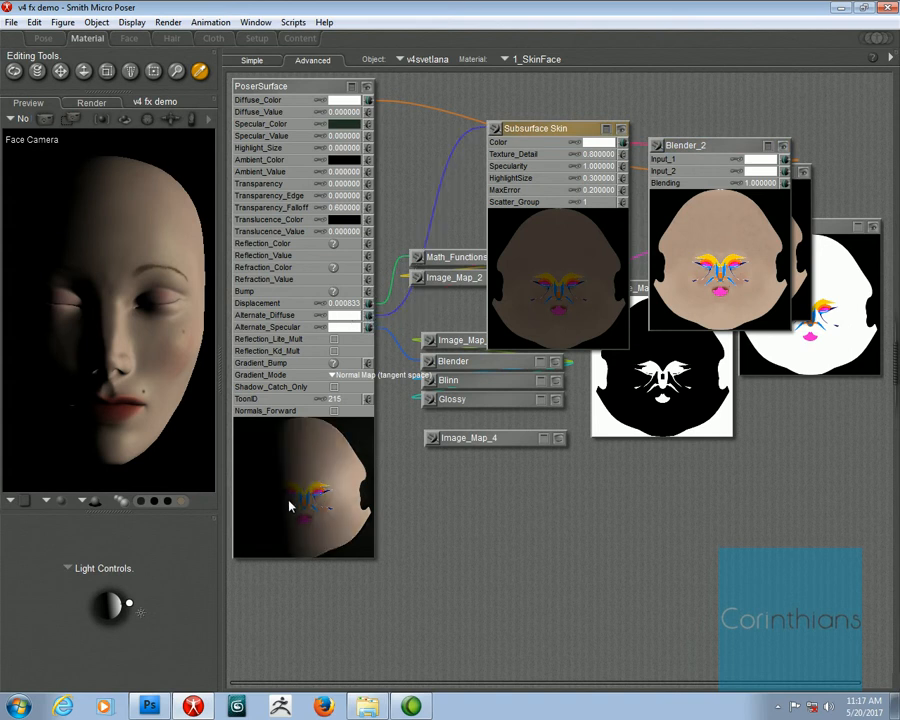
pyautogui.click(606, 130)
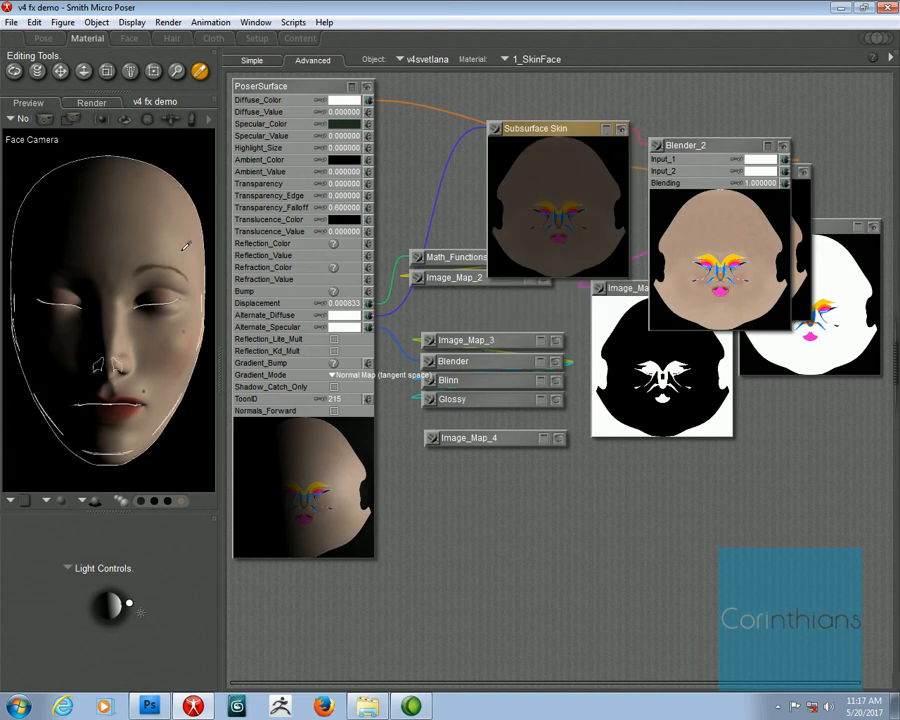
pyautogui.moveTo(578, 131); pyautogui.dragTo(570, 123)
# - Collapse the makeup Blender and face Image_Map nodes, and stack them above the mu image map beside Subsurface Skin
pyautogui.click(758, 148)
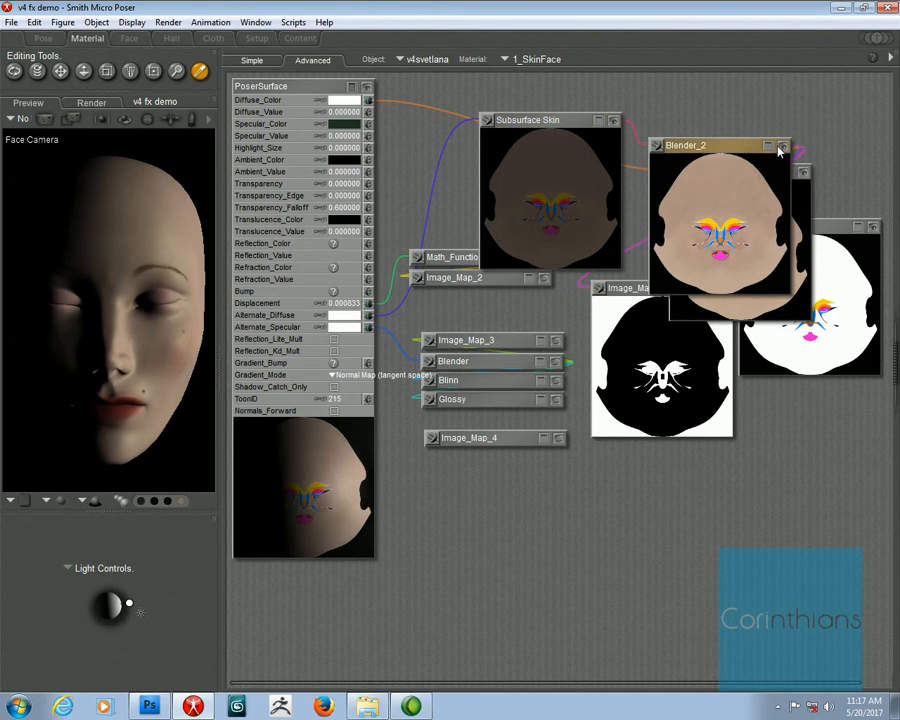
pyautogui.click(767, 146)
pyautogui.click(789, 173)
pyautogui.click(789, 173)
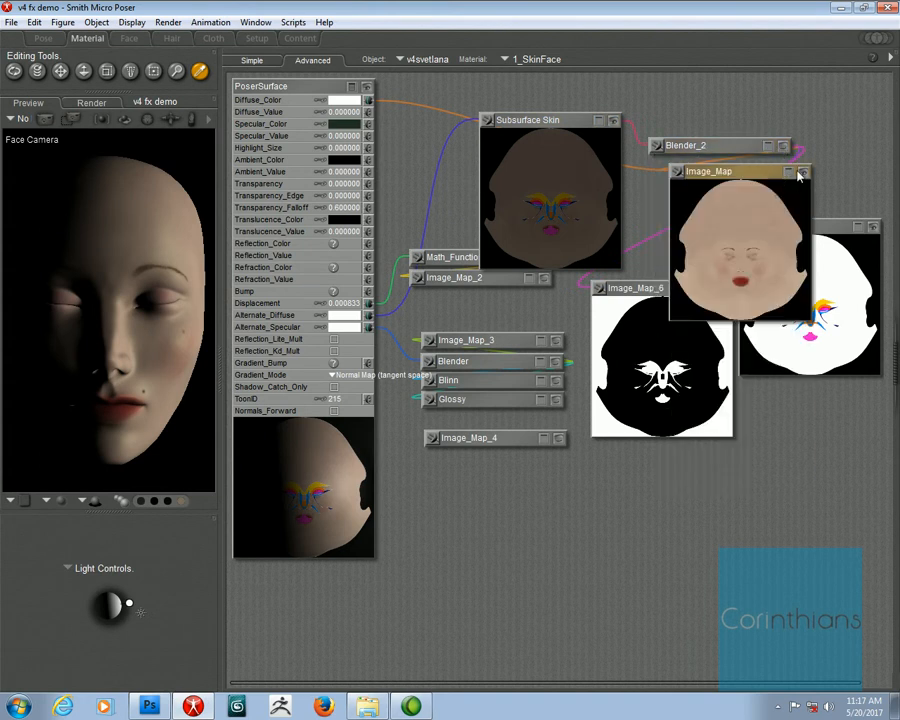
pyautogui.click(802, 173)
pyautogui.moveTo(755, 176); pyautogui.dragTo(742, 172)
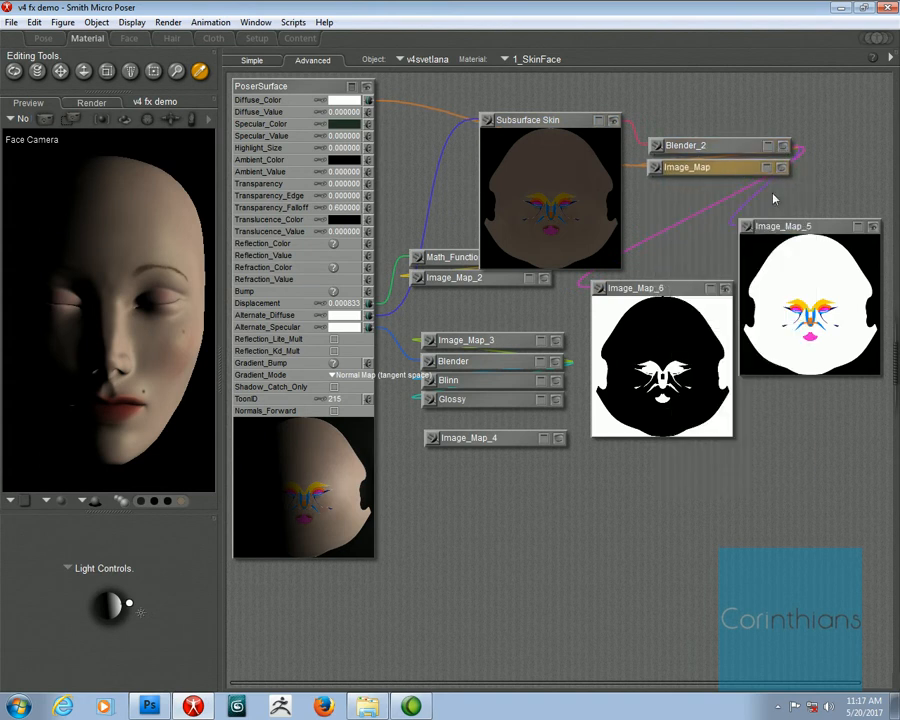
pyautogui.moveTo(793, 233); pyautogui.dragTo(700, 195)
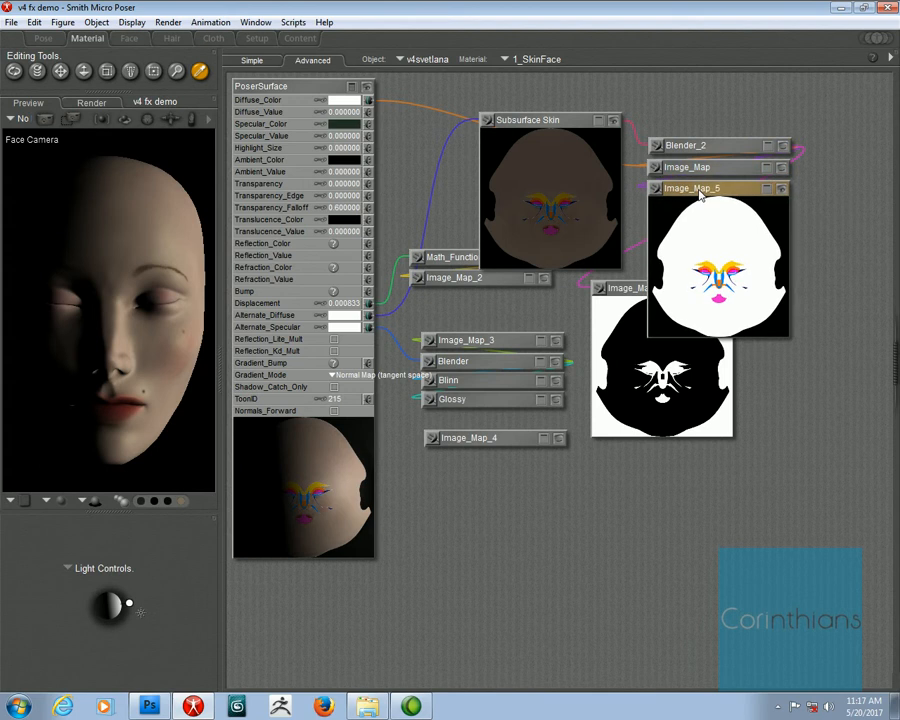
pyautogui.moveTo(719, 149); pyautogui.dragTo(717, 149)
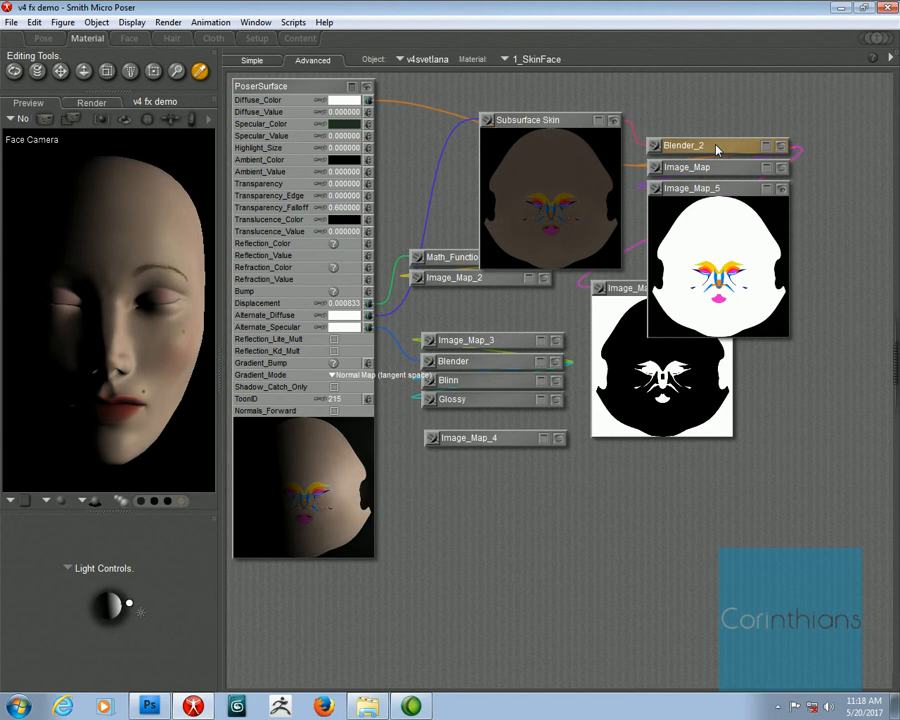
# - Hide the Image_Map_5 and Subsurface Skin previews, and stack Subsurface Skin above Blender_2 and the mask Image_Map_6 below Image_Map_5
pyautogui.click(574, 121)
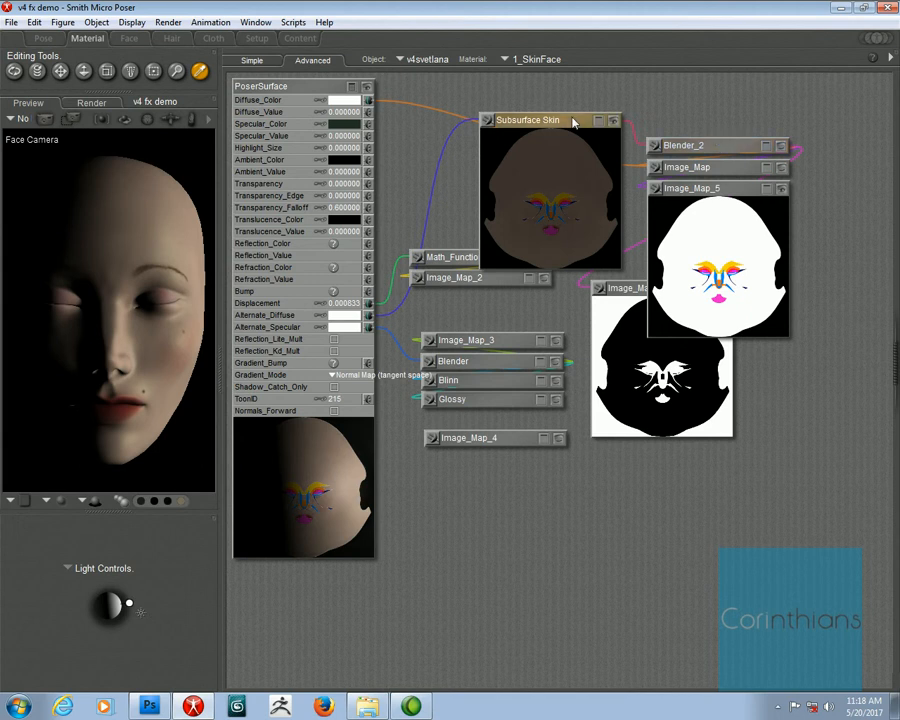
pyautogui.moveTo(574, 121); pyautogui.dragTo(574, 114)
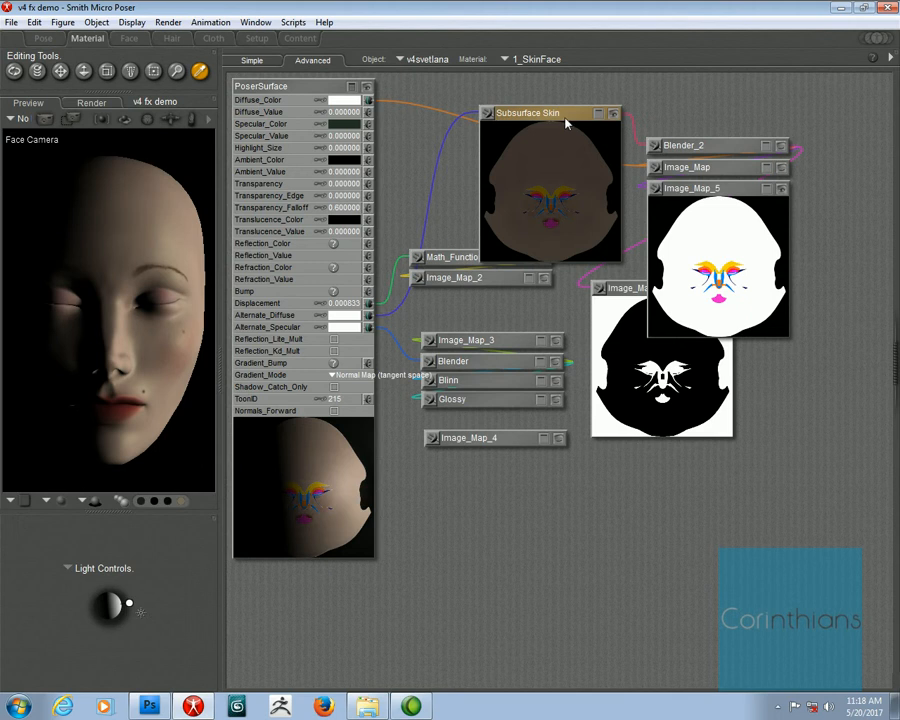
pyautogui.moveTo(567, 121); pyautogui.dragTo(565, 121)
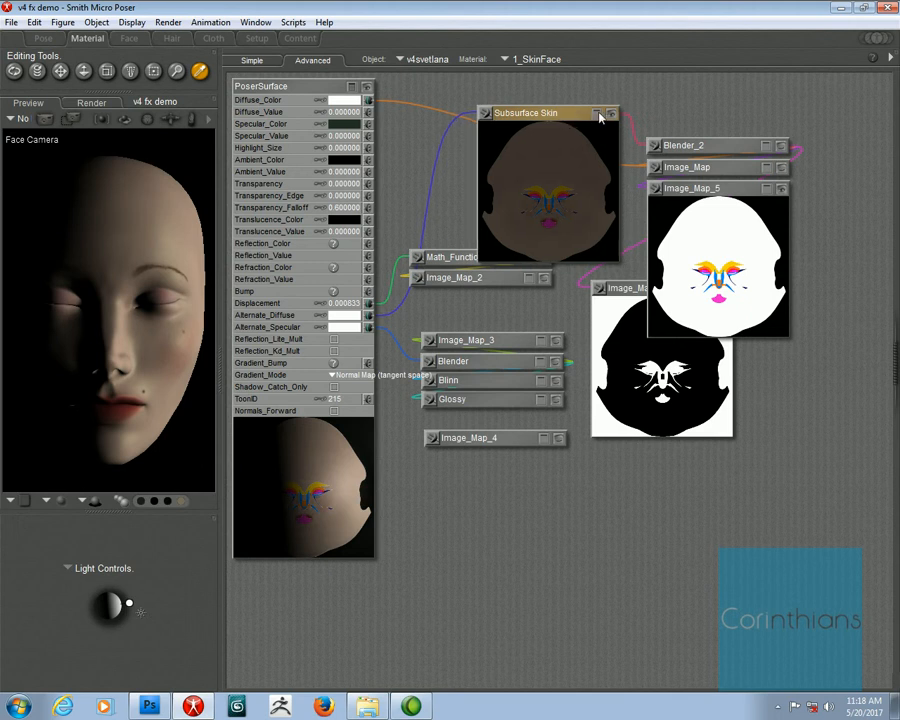
pyautogui.click(782, 189)
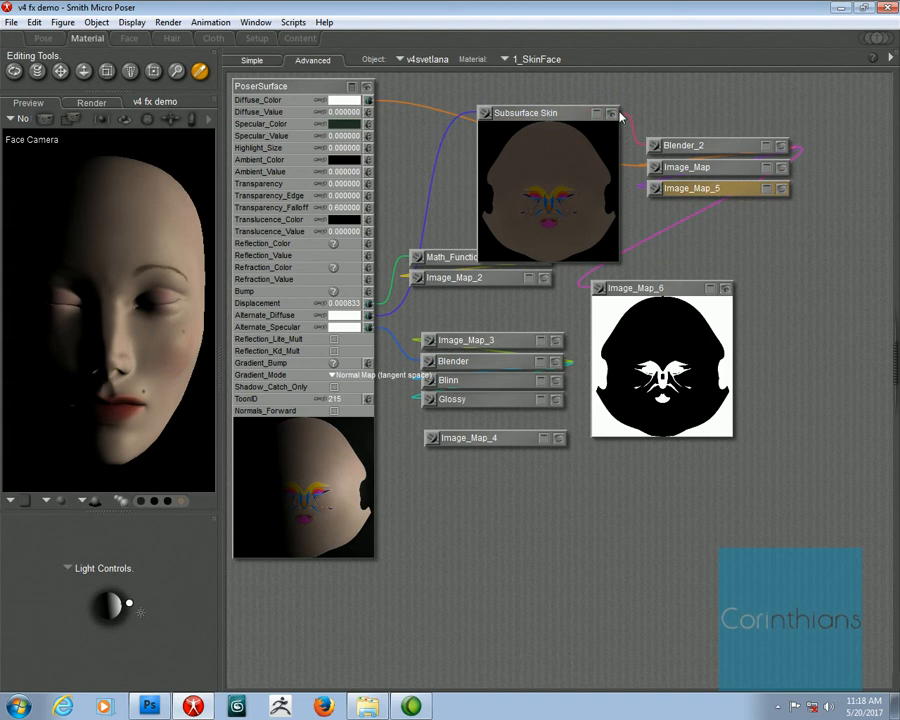
pyautogui.click(612, 113)
pyautogui.moveTo(547, 112); pyautogui.dragTo(715, 125)
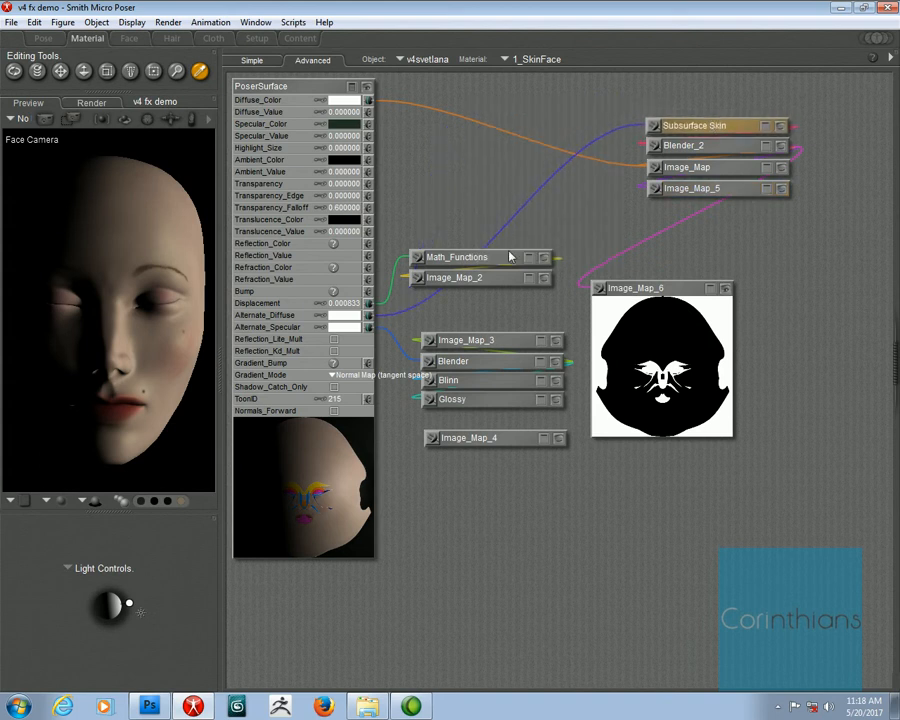
pyautogui.moveTo(641, 292); pyautogui.dragTo(697, 212)
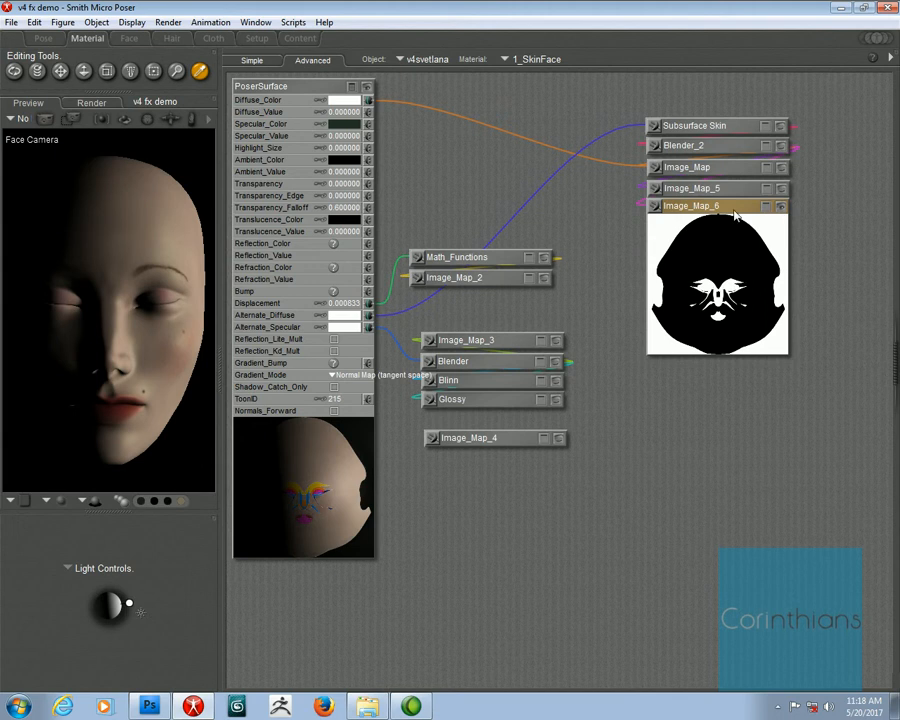
# - Add a Color_Math node beside the stacked nodes, set its Value 2 to white, and show its preview
pyautogui.rightClick(603, 218)
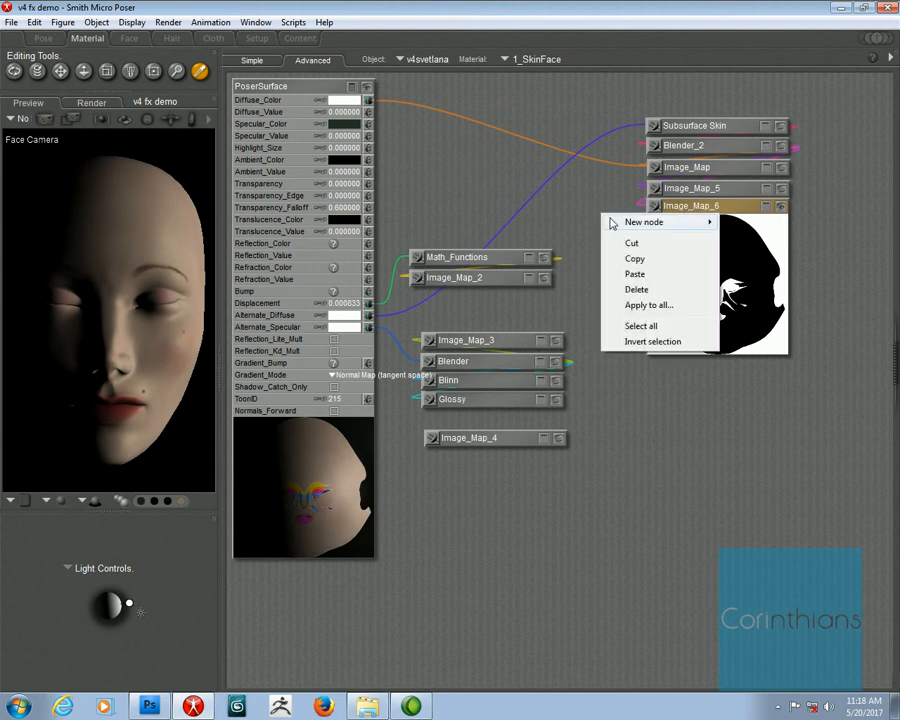
pyautogui.moveTo(634, 221)
pyautogui.moveTo(752, 243)
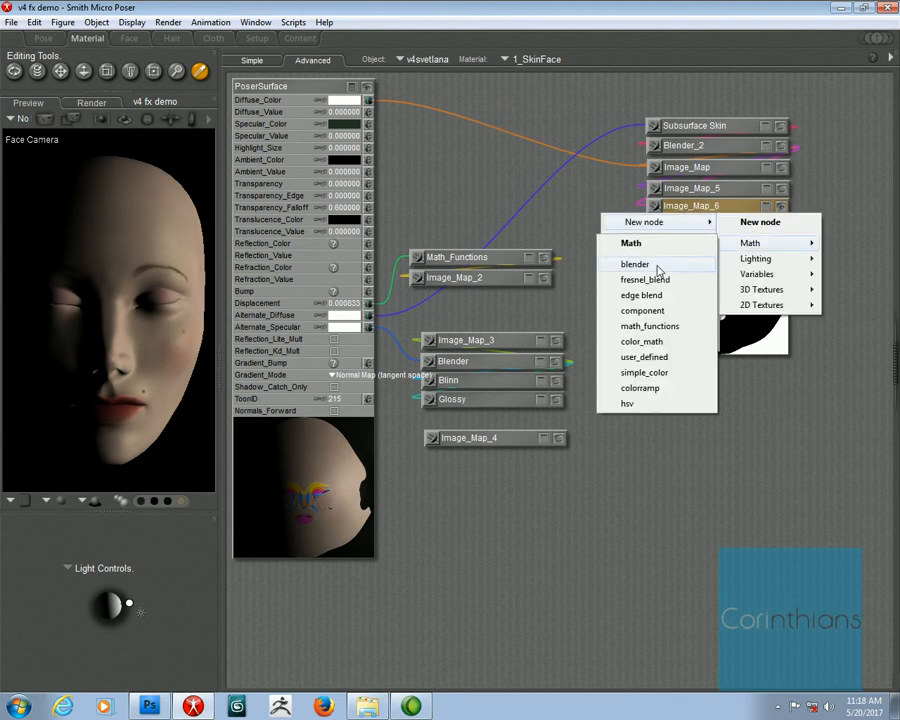
pyautogui.click(645, 341)
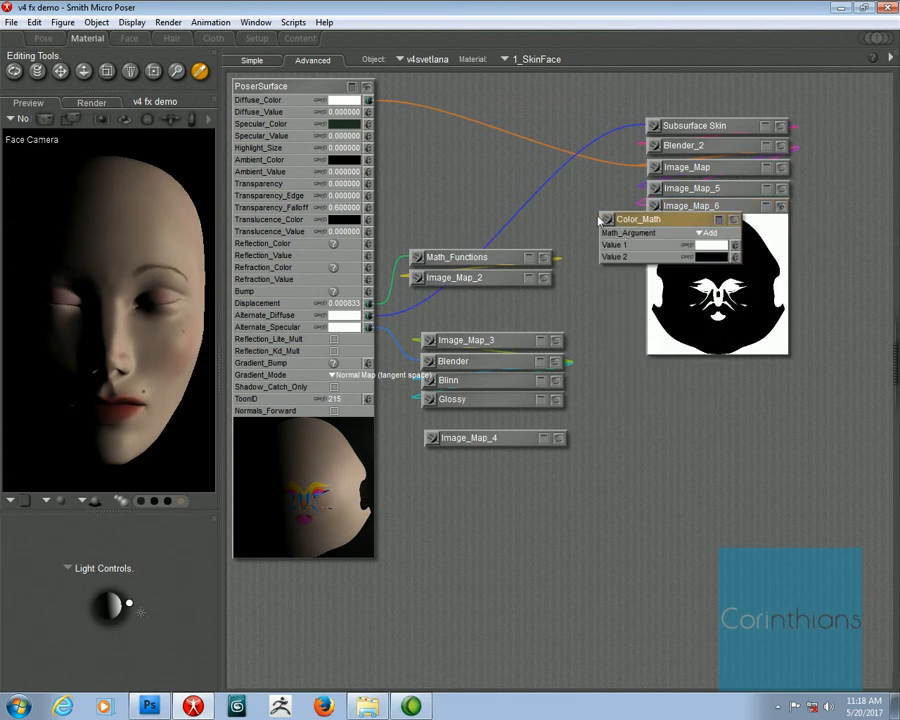
pyautogui.moveTo(640, 219); pyautogui.dragTo(555, 198)
pyautogui.click(603, 238)
pyautogui.click(615, 200)
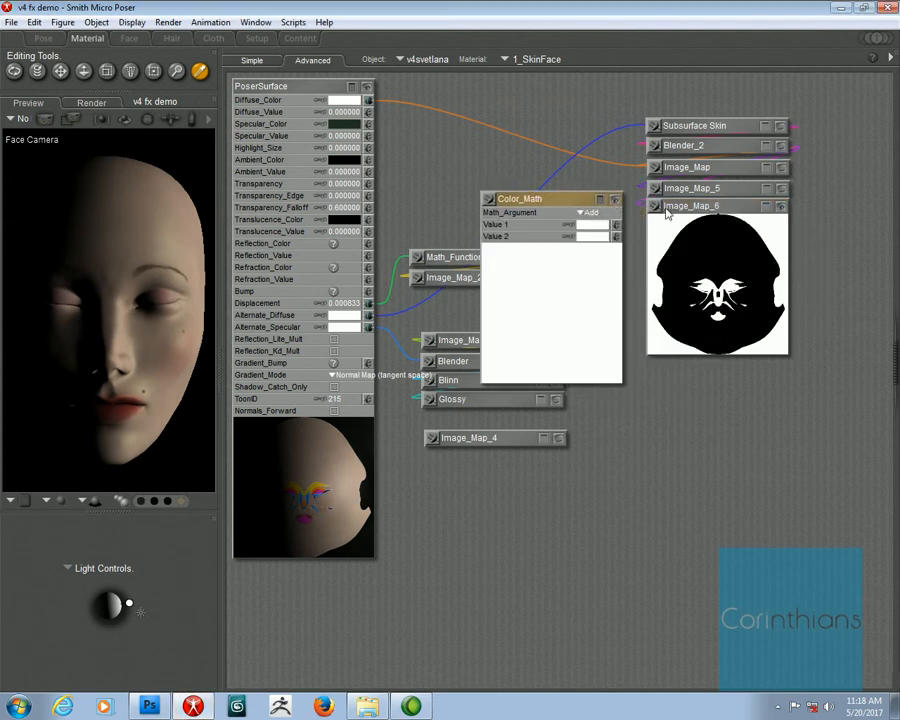
# - Connect the mask Image_Map_6 to Value 2 of Color_Math and set its Math_Argument to Subtract to invert the mask
pyautogui.moveTo(653, 207); pyautogui.dragTo(616, 236)
pyautogui.click(592, 213)
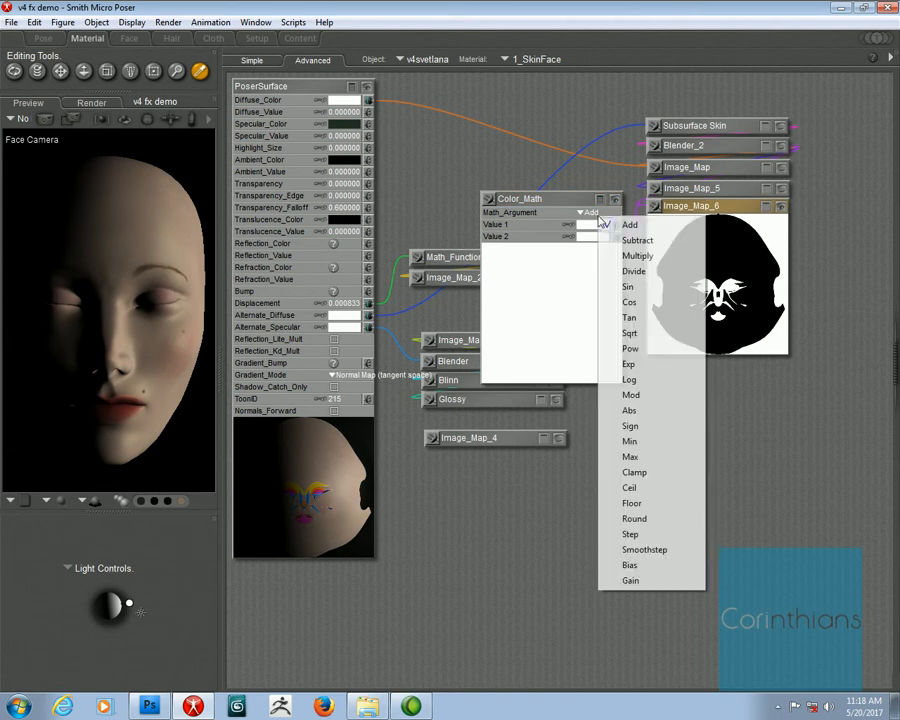
pyautogui.click(632, 240)
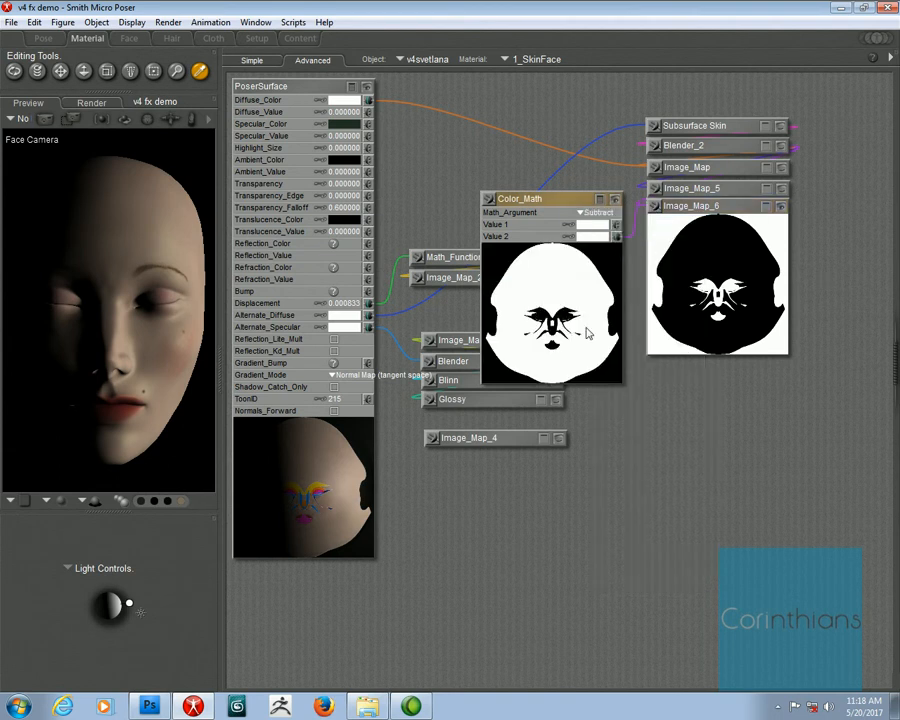
pyautogui.moveTo(565, 205)
pyautogui.mouseDown()
pyautogui.moveTo(591, 186)
pyautogui.moveTo(613, 188)
pyautogui.moveTo(559, 189)
pyautogui.mouseUp()
# - Connect the face skin Image_Map to Value 2 of Color_Math in place of the mask, and delete the Color_Math node
pyautogui.click(783, 168)
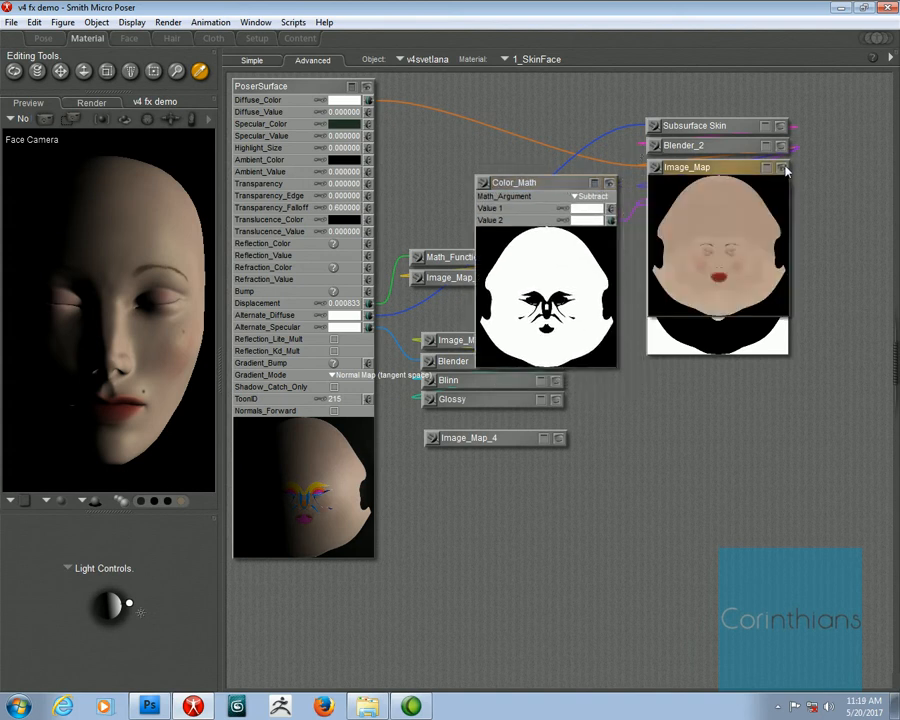
pyautogui.click(783, 168)
pyautogui.moveTo(650, 168); pyautogui.dragTo(612, 221)
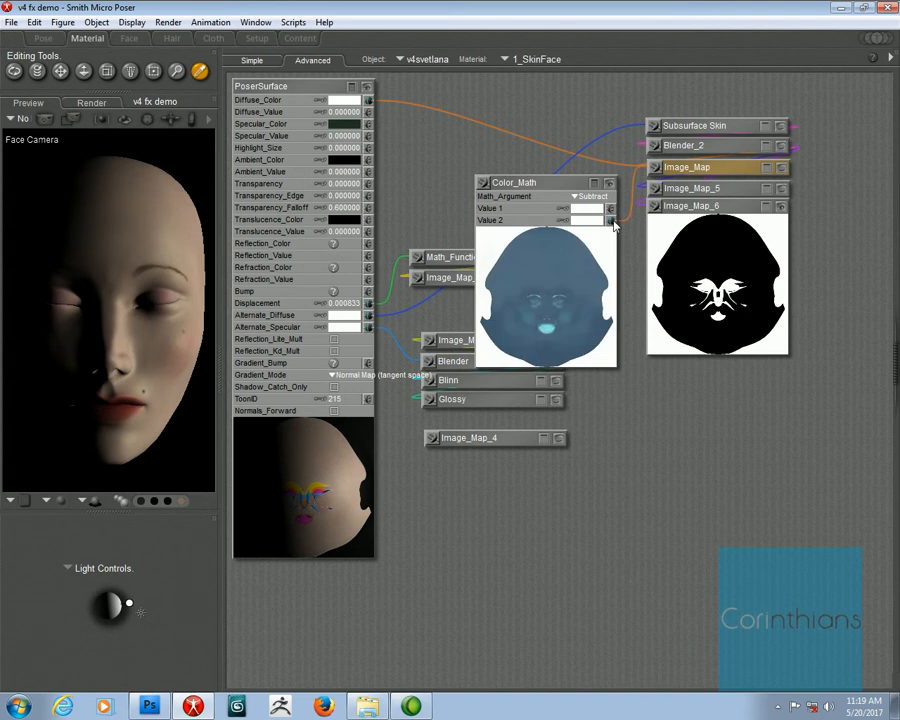
pyautogui.click(783, 168)
pyautogui.click(783, 168)
pyautogui.rightClick(591, 183)
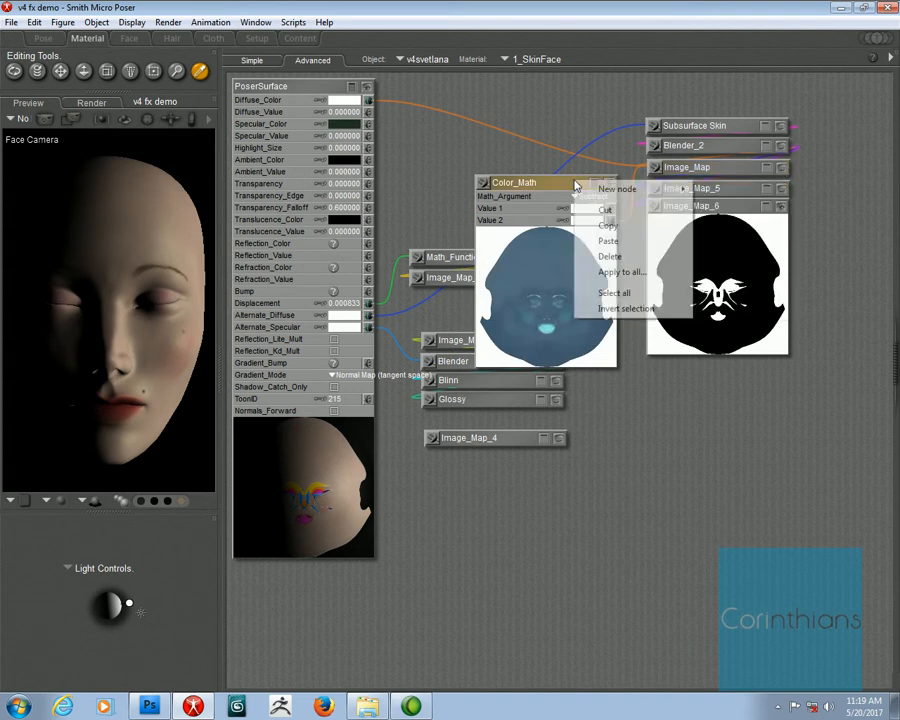
pyautogui.click(609, 257)
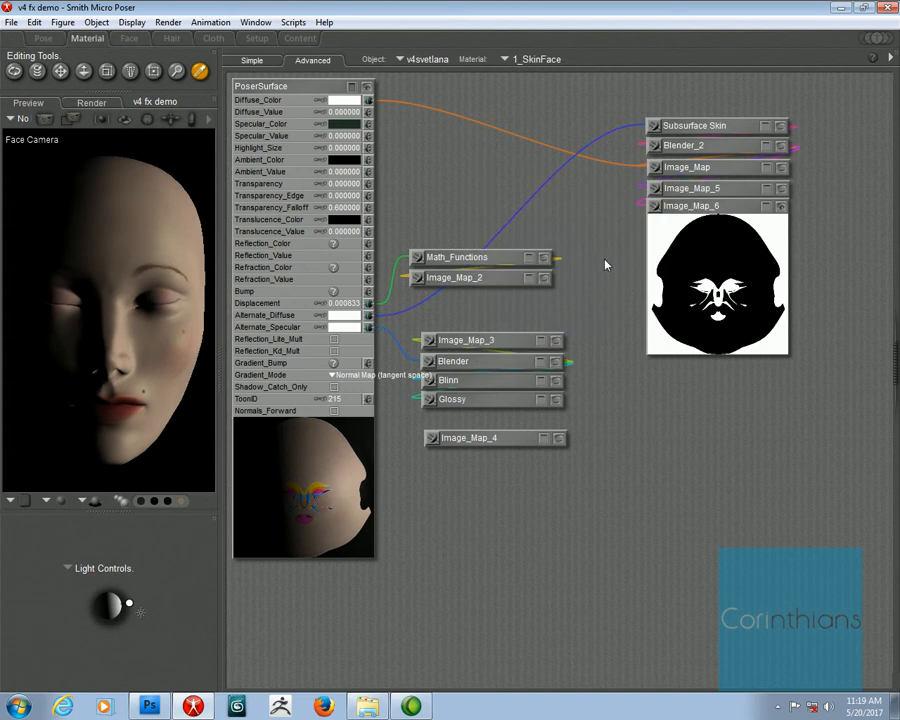
# - Shift the mask Image_Map_6 slightly down beneath Image_Map_5, and check the preview of the unconnected Image_Map_4
pyautogui.click(694, 207)
pyautogui.moveTo(694, 207); pyautogui.dragTo(695, 213)
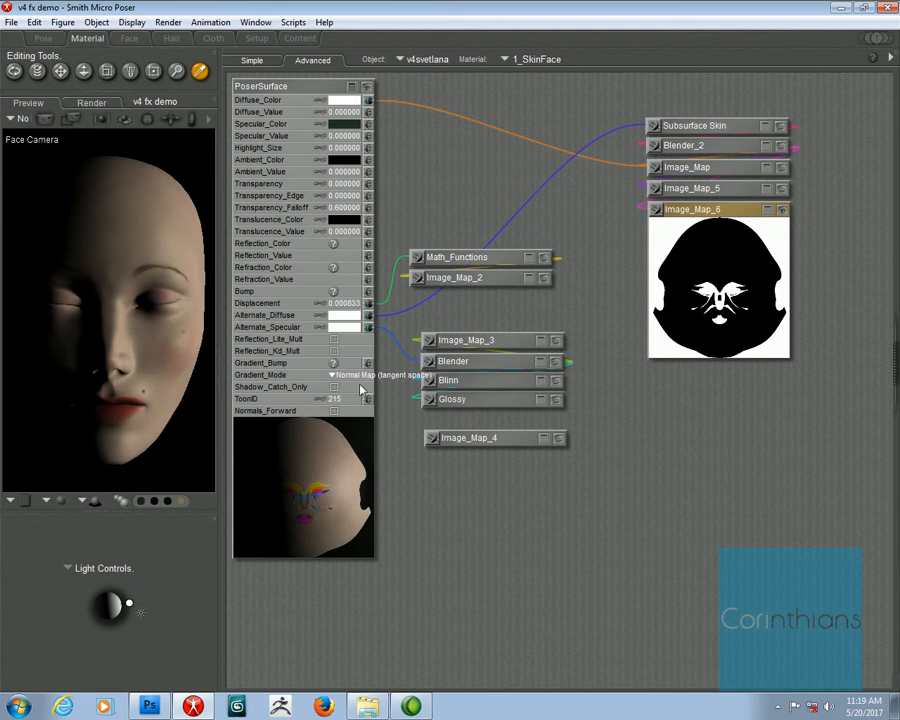
pyautogui.click(453, 446)
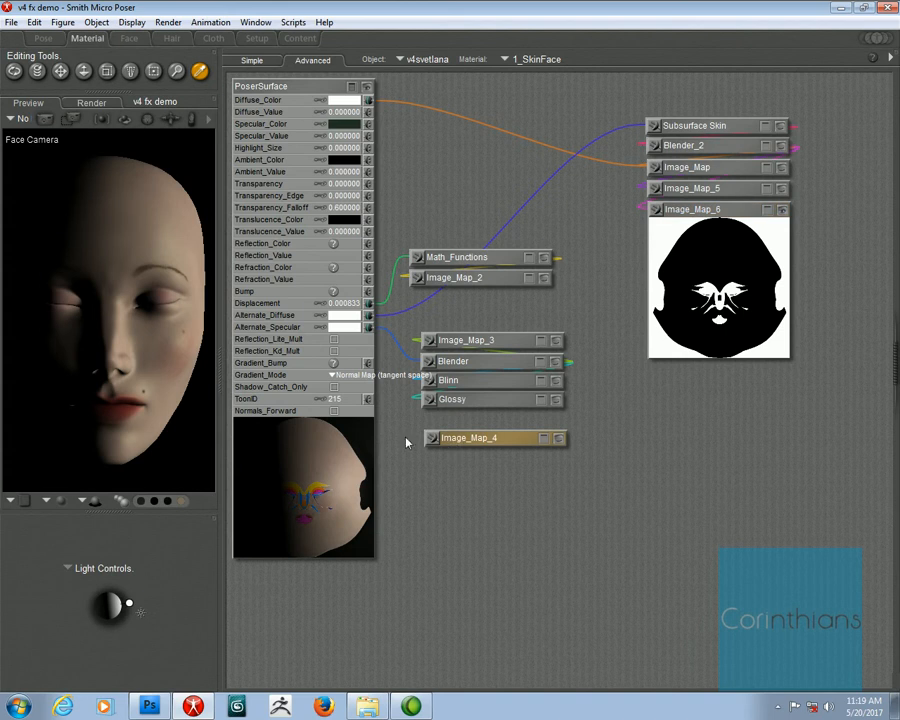
pyautogui.click(558, 440)
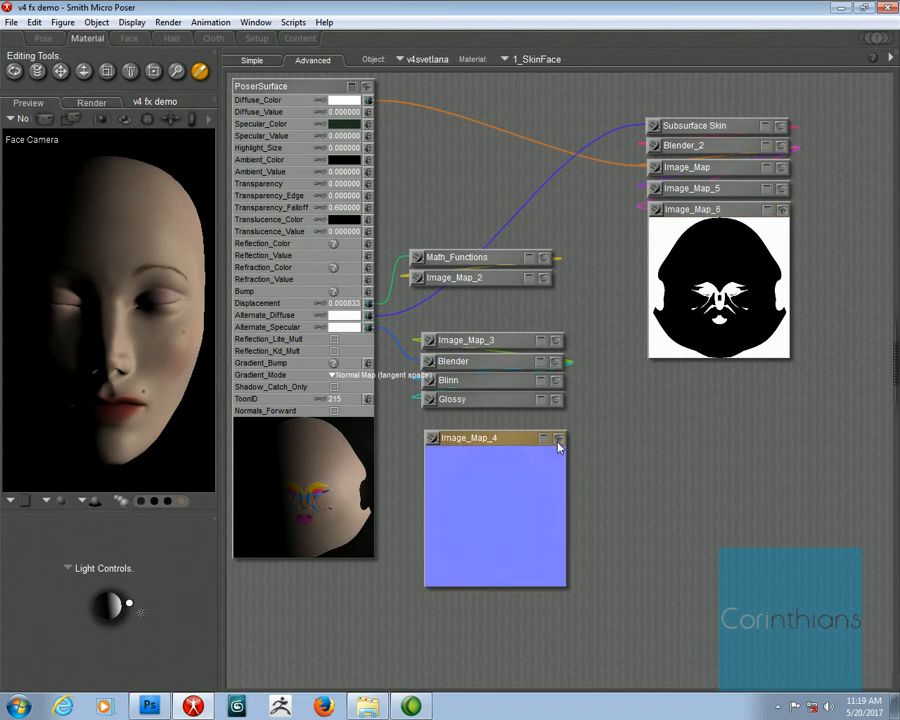
pyautogui.click(558, 440)
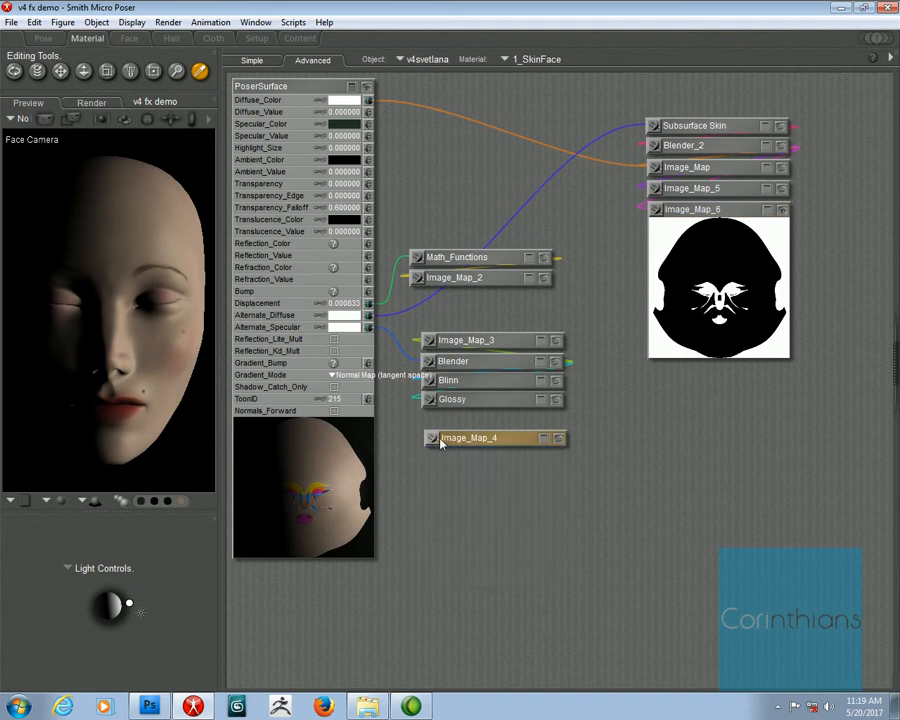
# - Try Image_Map_4 on the PoserSurface Gradient_Bump channel, disconnect it, and view the simple material layout before returning to the node layout
pyautogui.moveTo(432, 439); pyautogui.dragTo(369, 363)
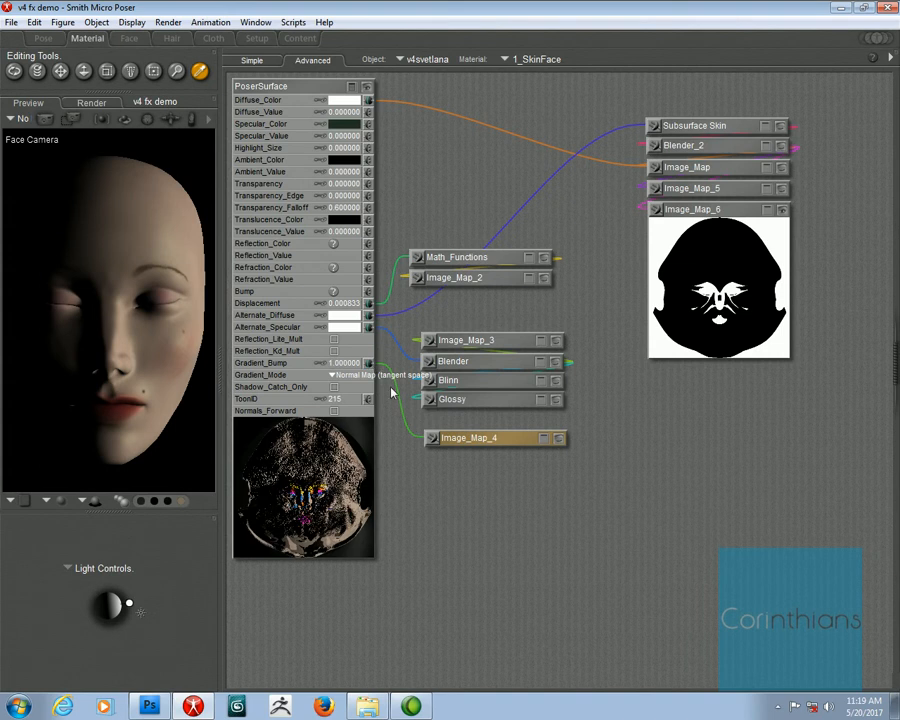
pyautogui.click(368, 363)
pyautogui.click(388, 373)
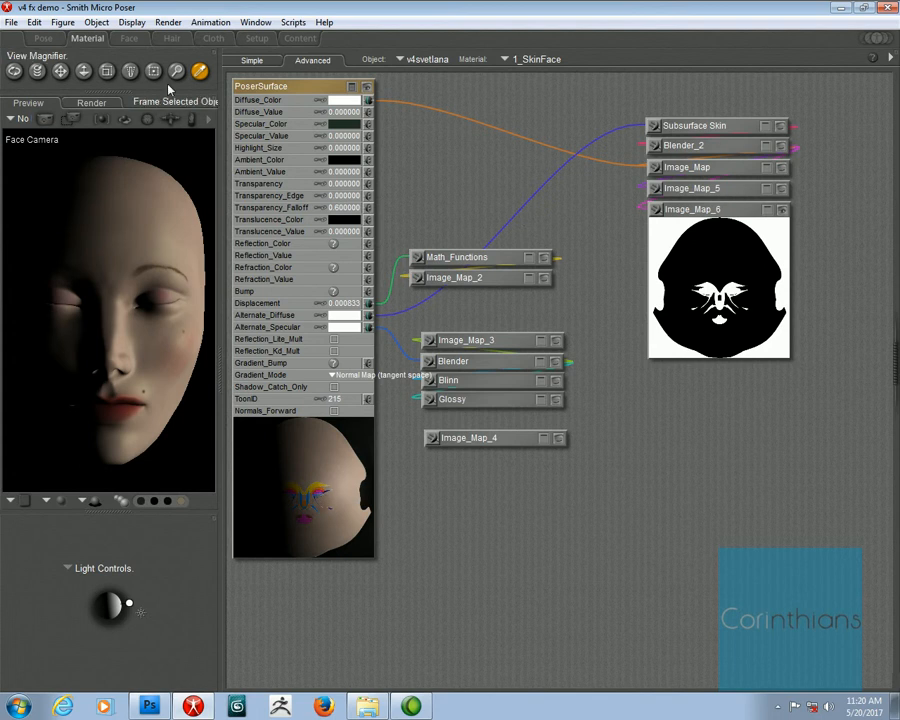
pyautogui.click(250, 60)
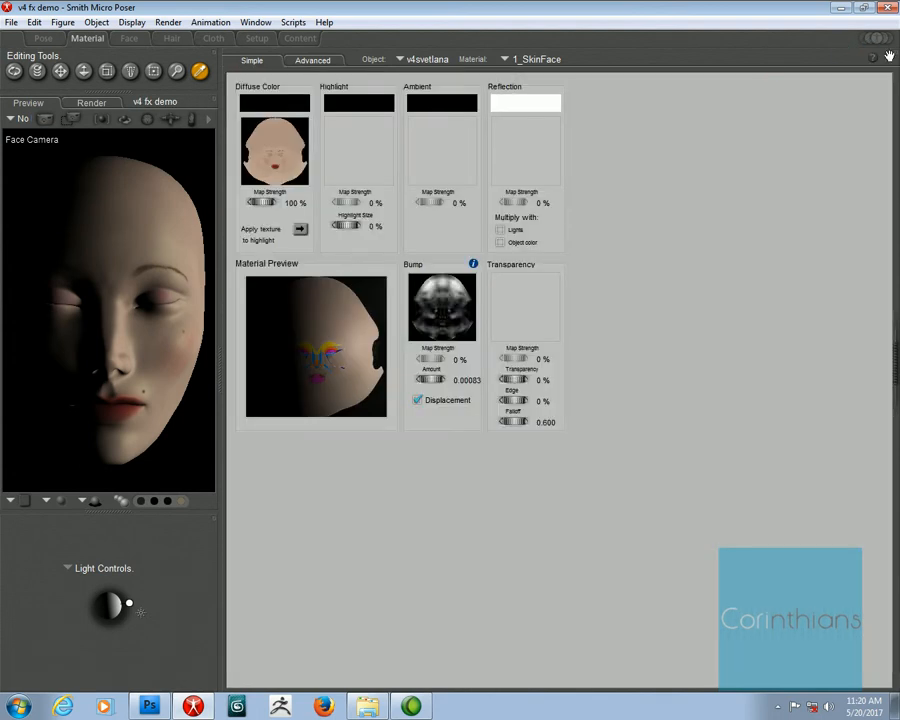
pyautogui.click(313, 60)
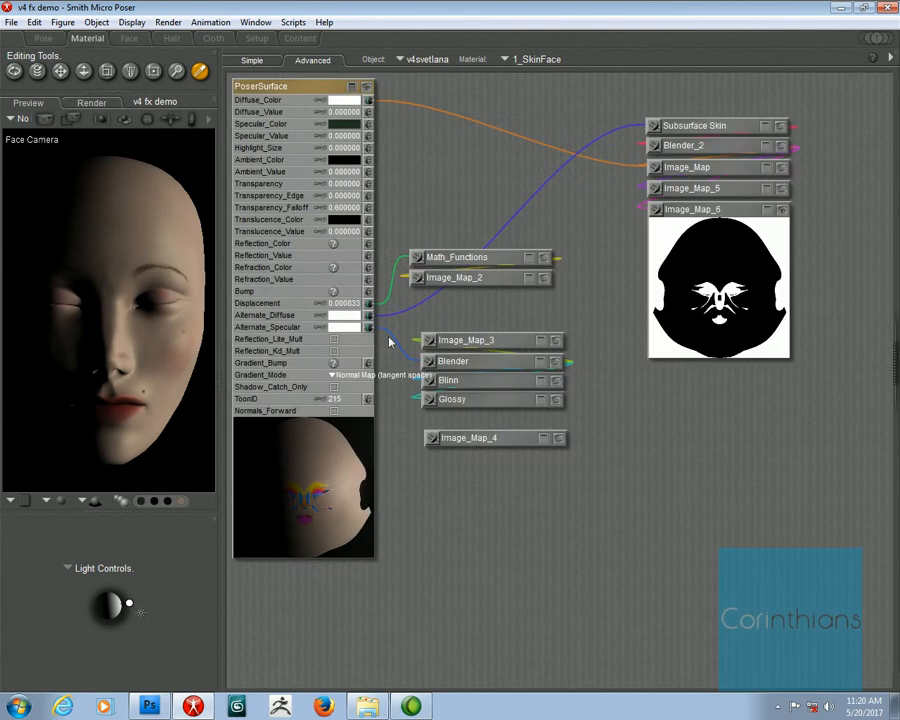
# - Connect Image_Map_4 to the PoserSurface Gradient_Bump channel and apply the current material to all materials of the figure
pyautogui.moveTo(368, 363); pyautogui.dragTo(468, 438)
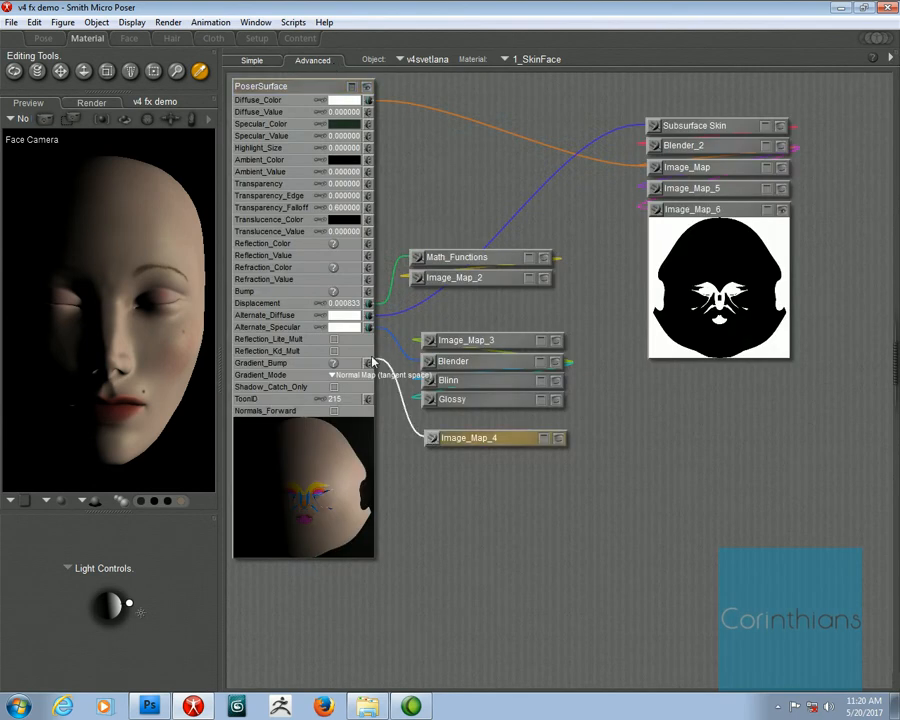
pyautogui.click(257, 61)
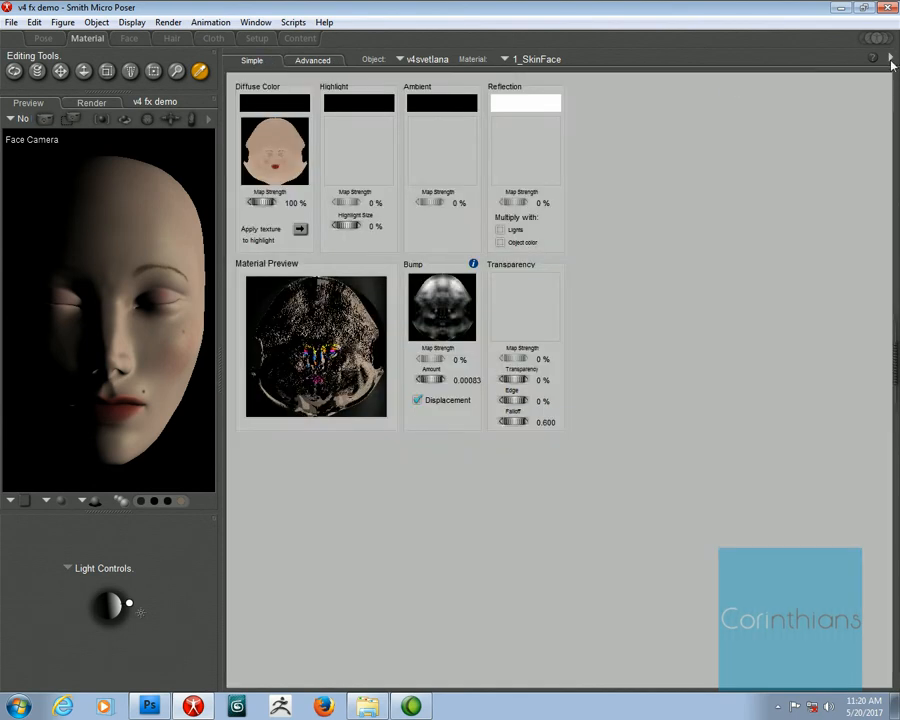
pyautogui.click(890, 58)
pyautogui.click(866, 93)
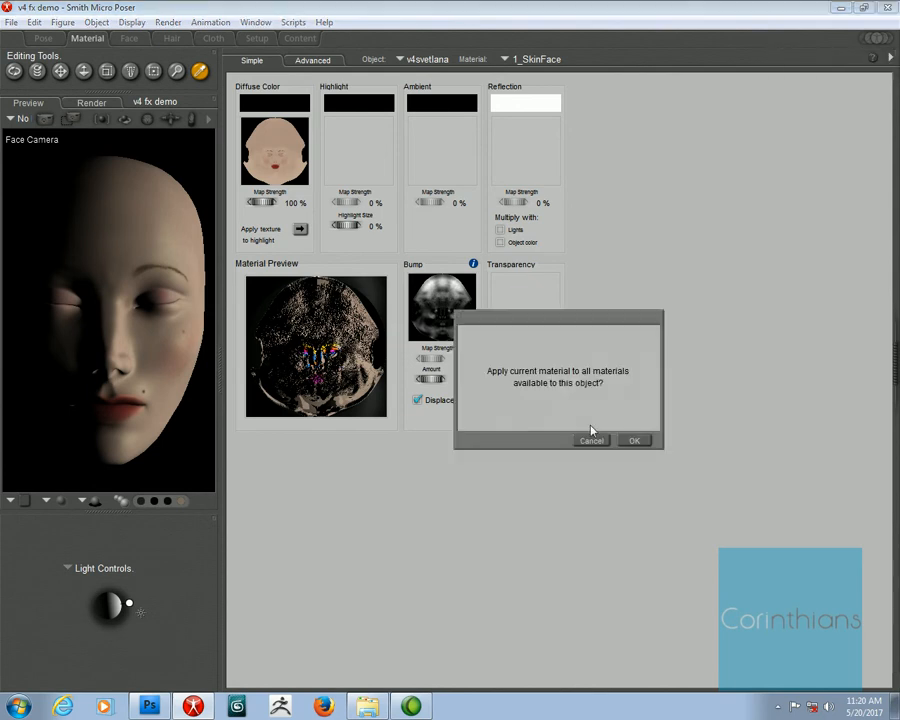
pyautogui.click(630, 440)
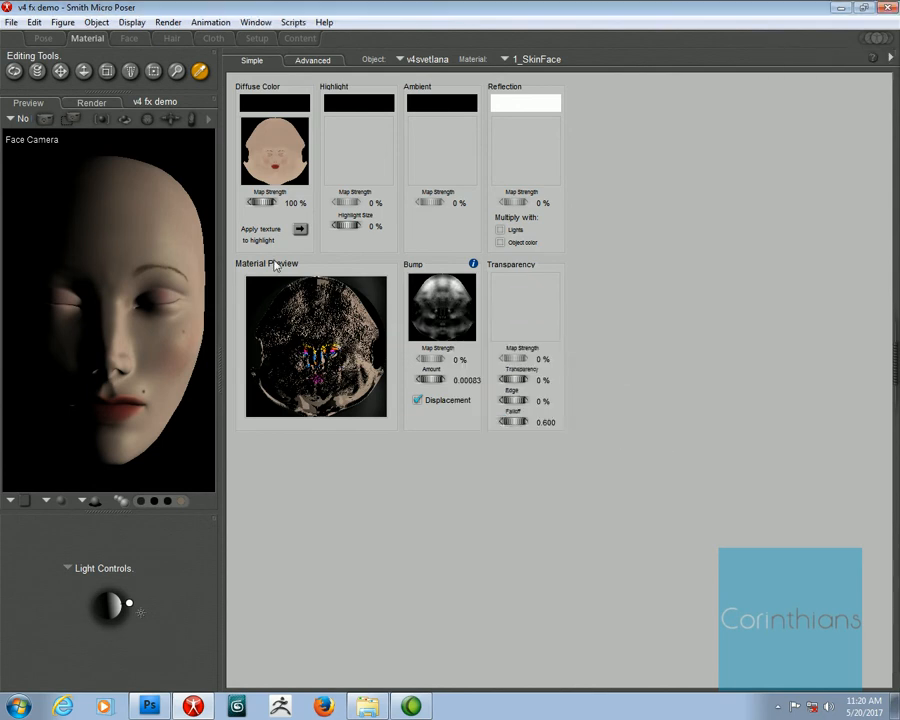
# - Turn off Indirect Light and Irradiance caching in the FireFly render settings
pyautogui.click(208, 122)
pyautogui.click(240, 233)
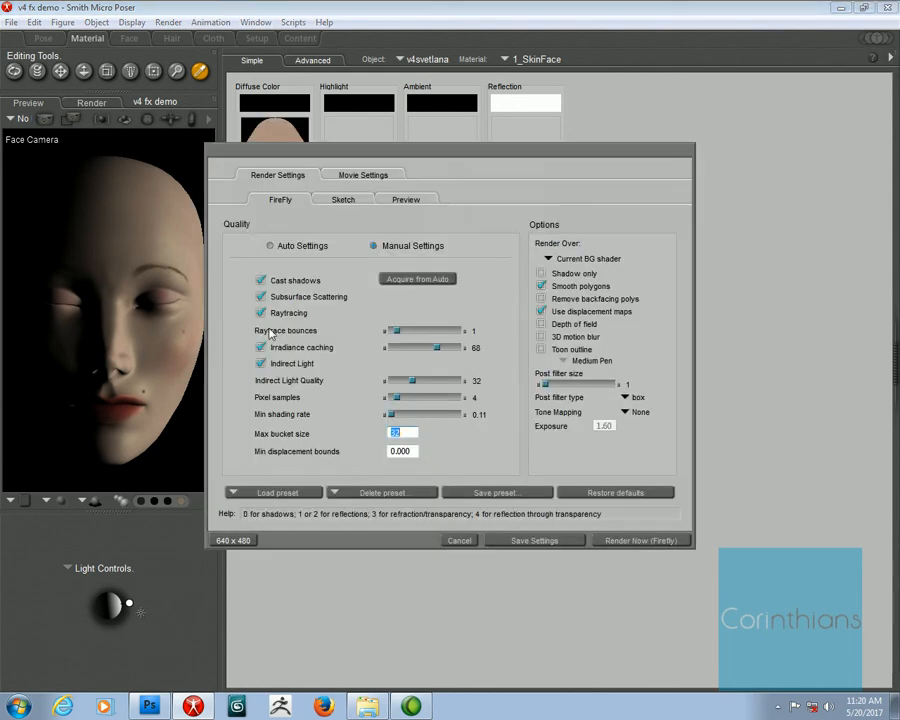
pyautogui.click(260, 363)
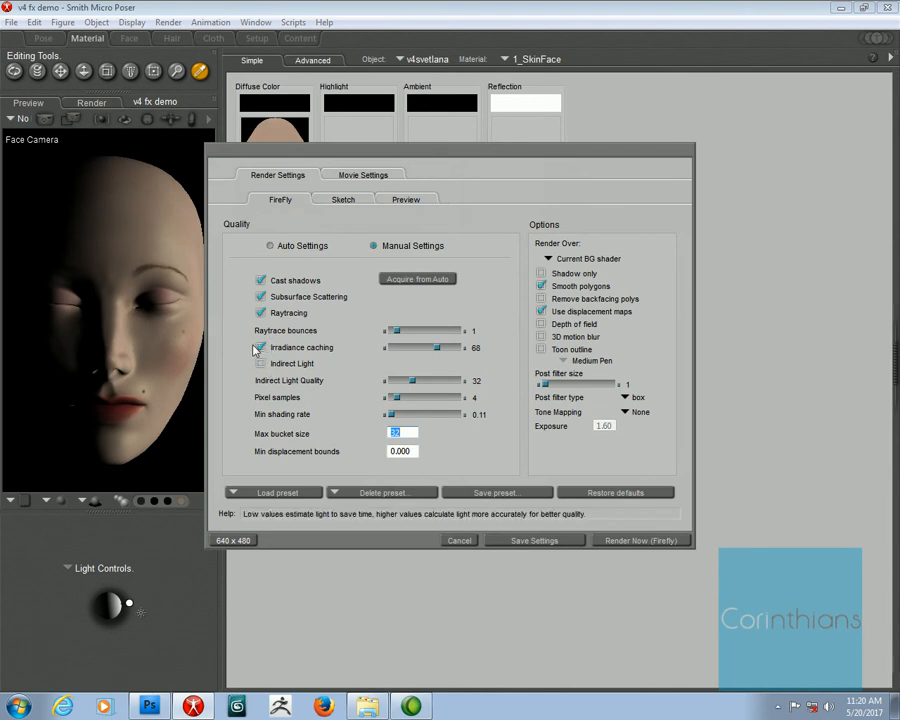
pyautogui.click(259, 347)
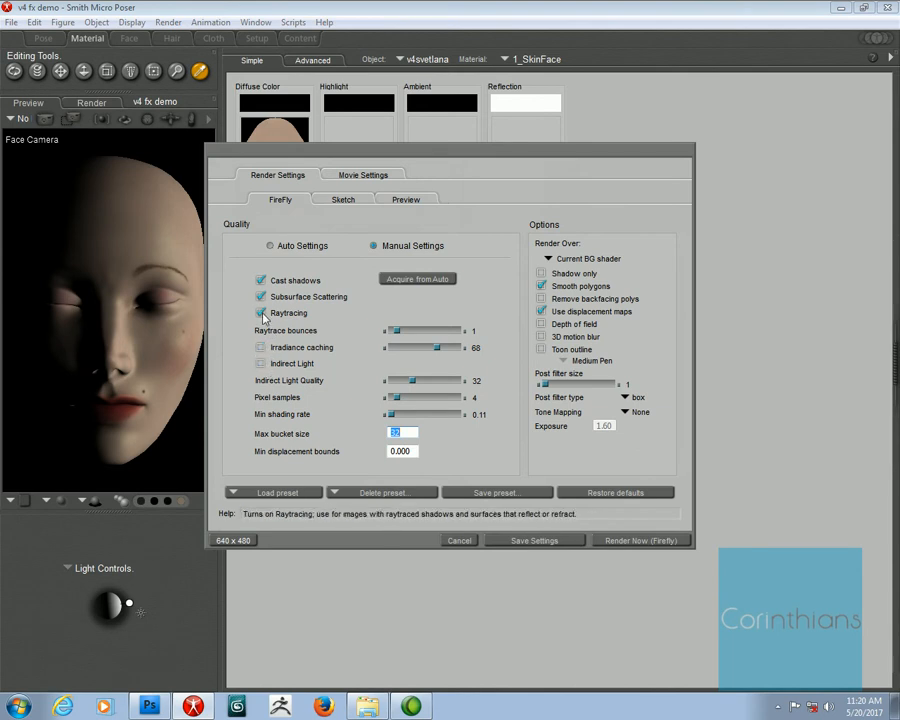
# - Save the FireFly settings with a min shading rate of 0.84 and 3 pixel samples, and render the Face Camera view
pyautogui.click(390, 415)
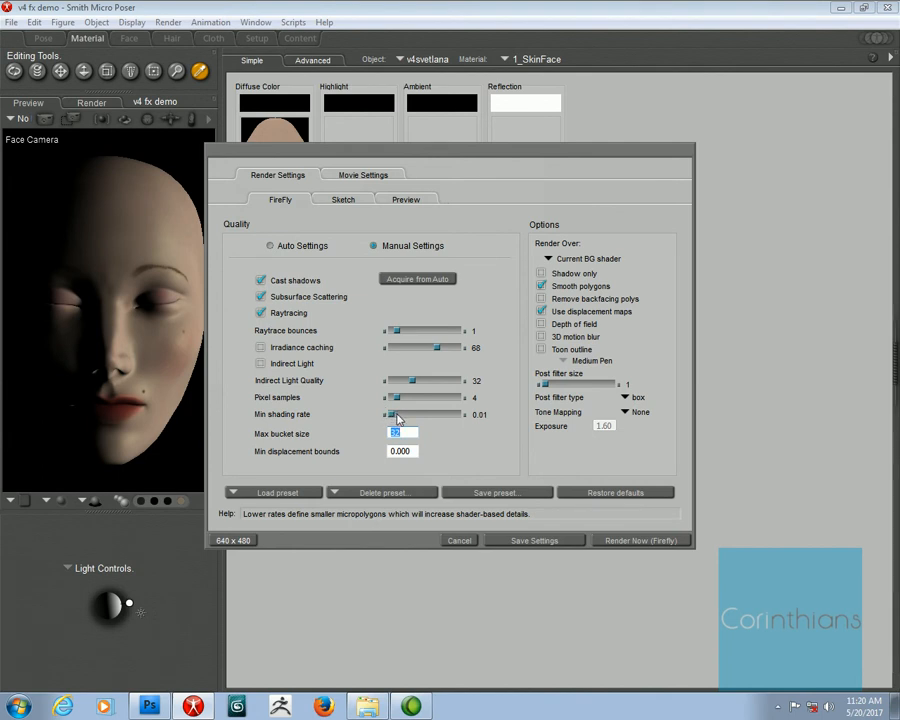
pyautogui.click(396, 415)
pyautogui.moveTo(397, 419); pyautogui.dragTo(394, 421)
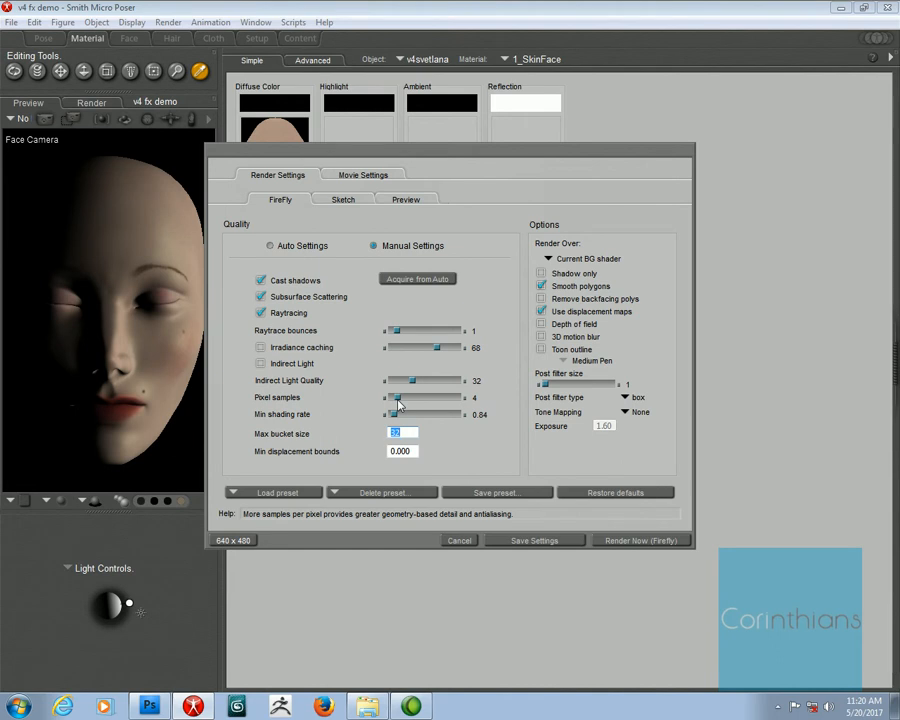
pyautogui.moveTo(399, 402); pyautogui.dragTo(395, 402)
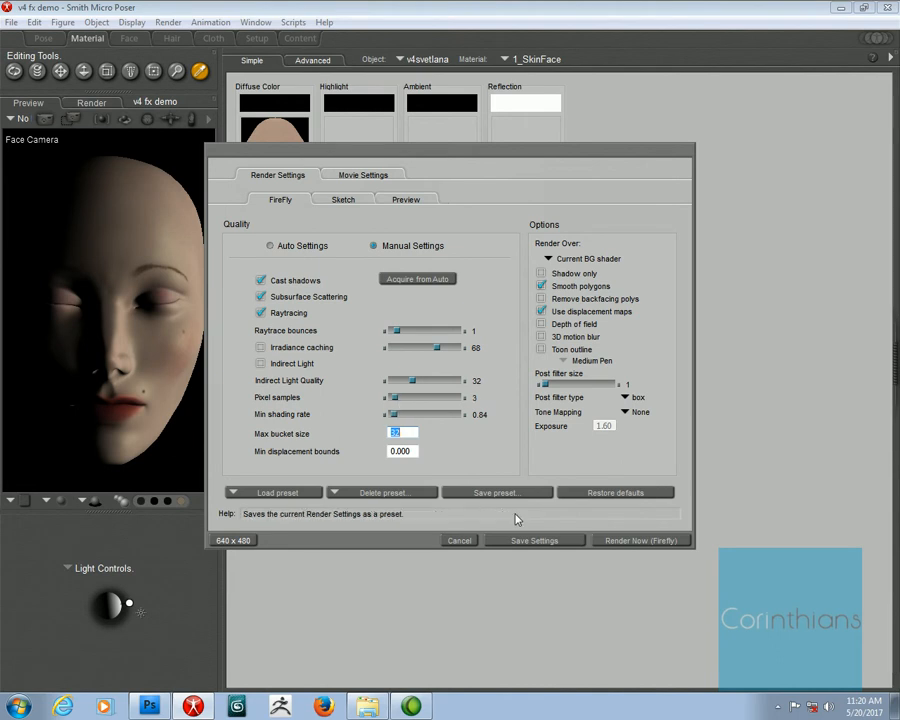
pyautogui.click(536, 542)
pyautogui.click(48, 119)
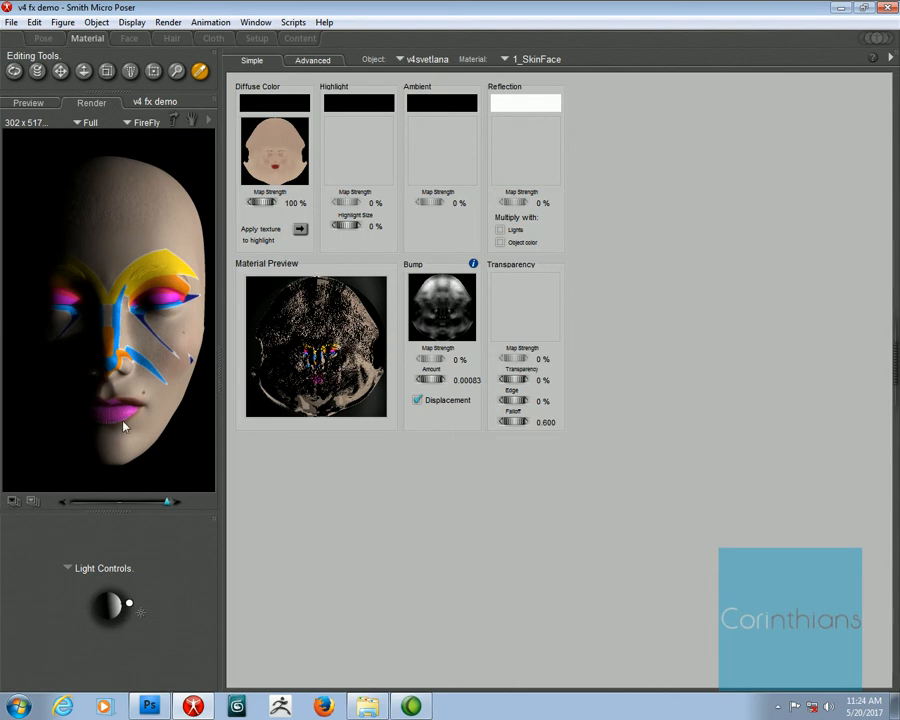
# - Compare the new render with a stored earlier render of the makeup face and return to the live preview
pyautogui.moveTo(167, 500); pyautogui.dragTo(67, 505)
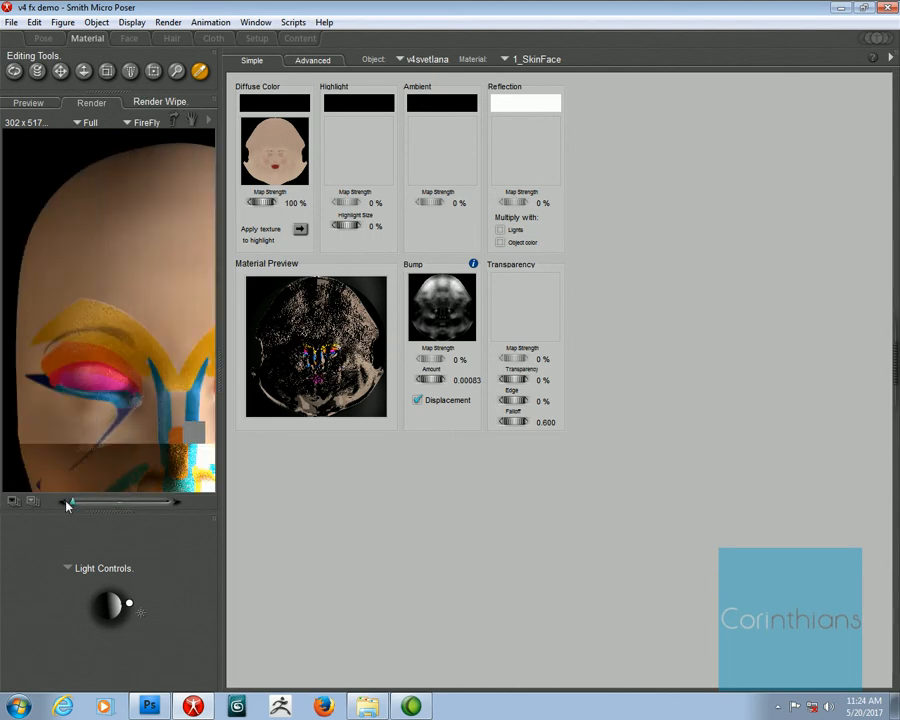
pyautogui.click(14, 501)
pyautogui.click(47, 130)
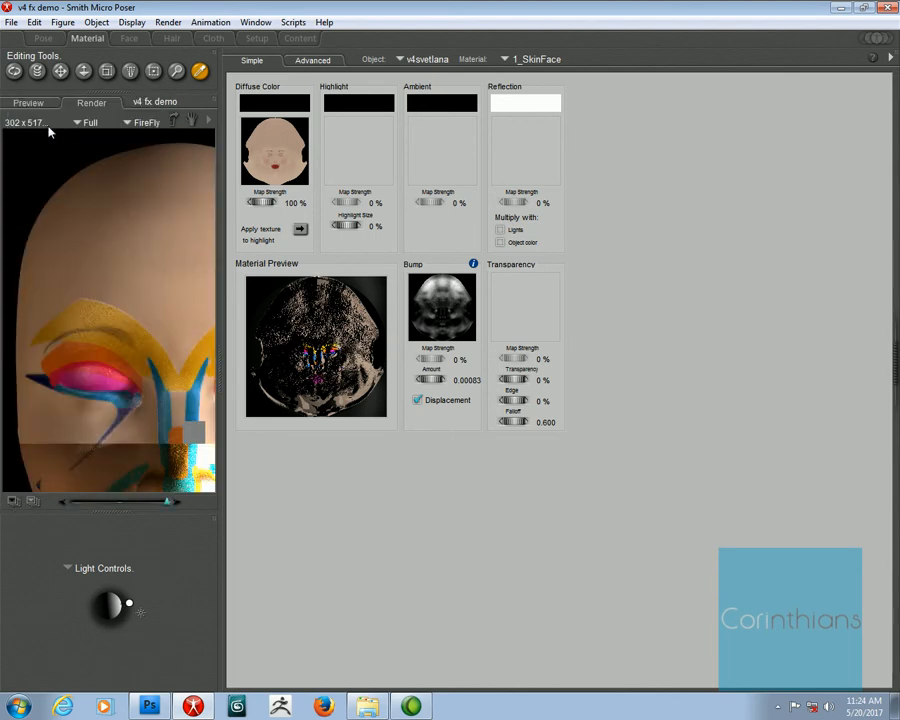
pyautogui.moveTo(161, 309); pyautogui.dragTo(66, 245)
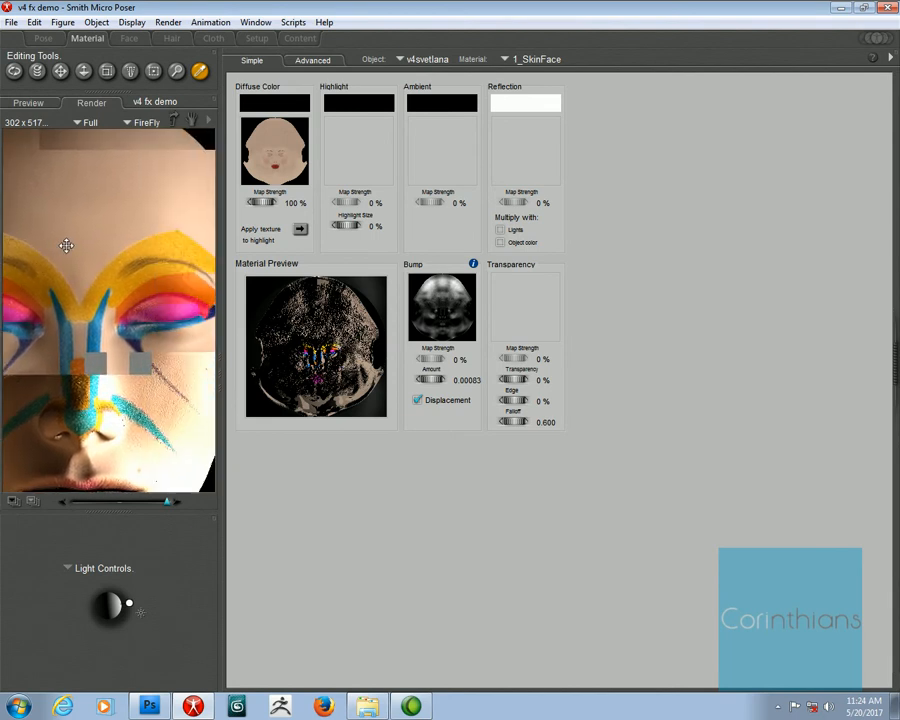
pyautogui.click(40, 104)
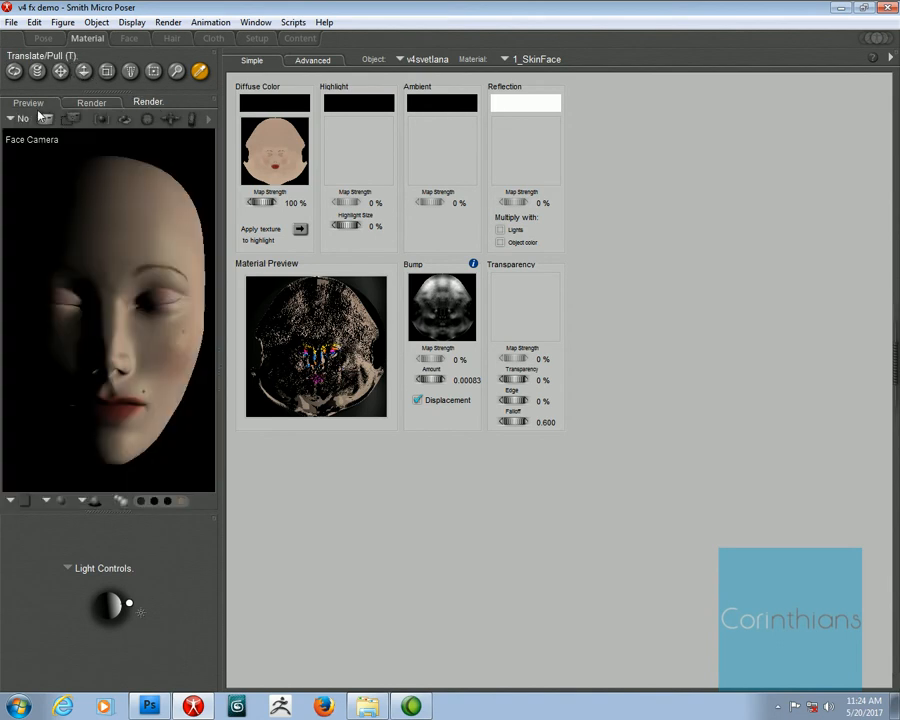
# - Add the ready-made reflection setup to the 1_SkinFace material's node layout
pyautogui.click(297, 61)
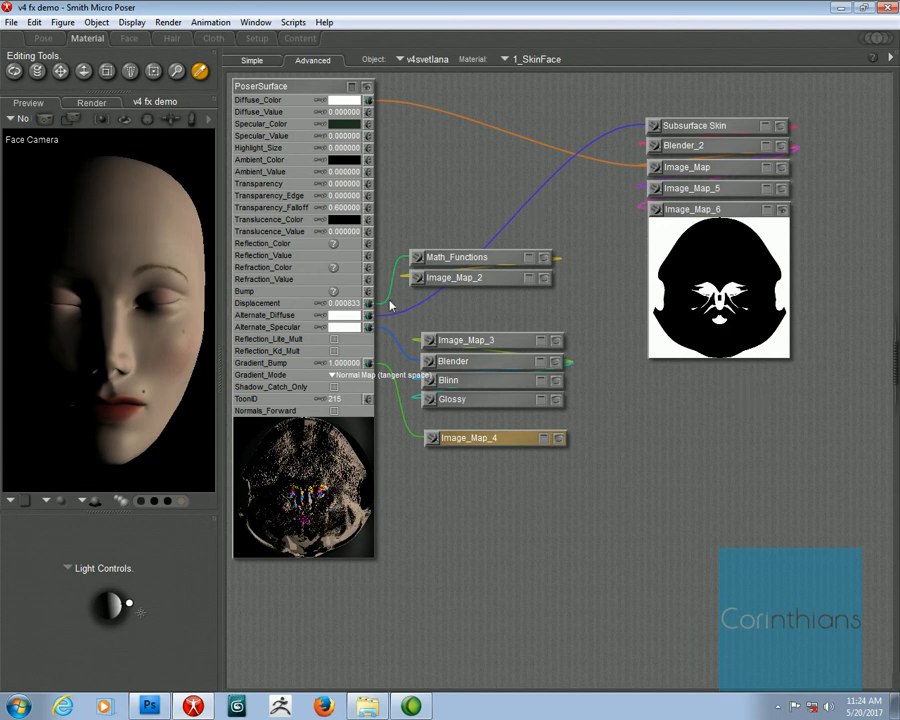
pyautogui.click(892, 373)
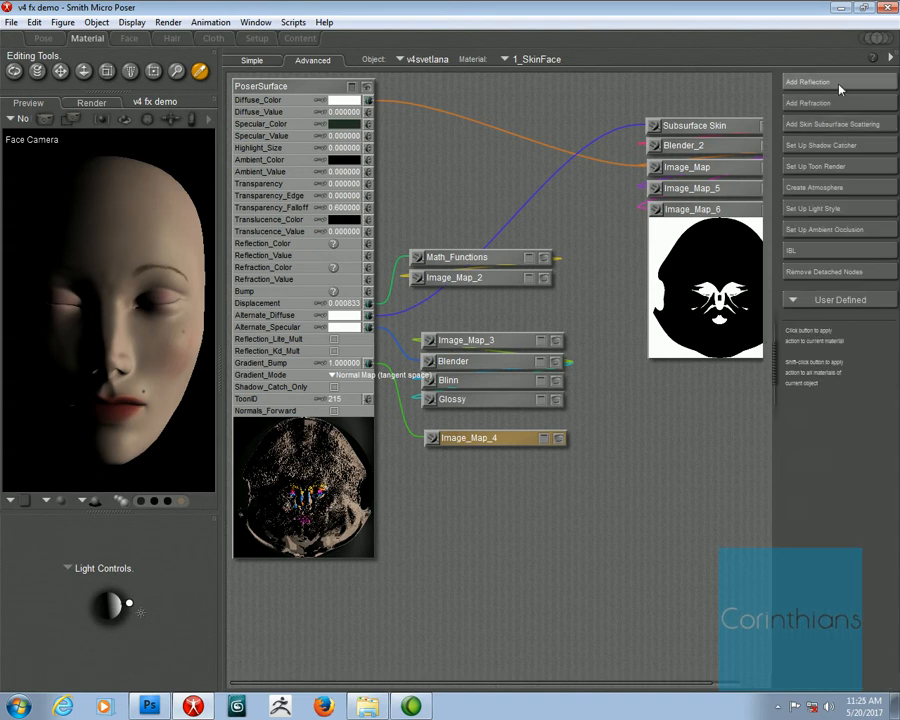
pyautogui.click(840, 84)
pyautogui.click(777, 363)
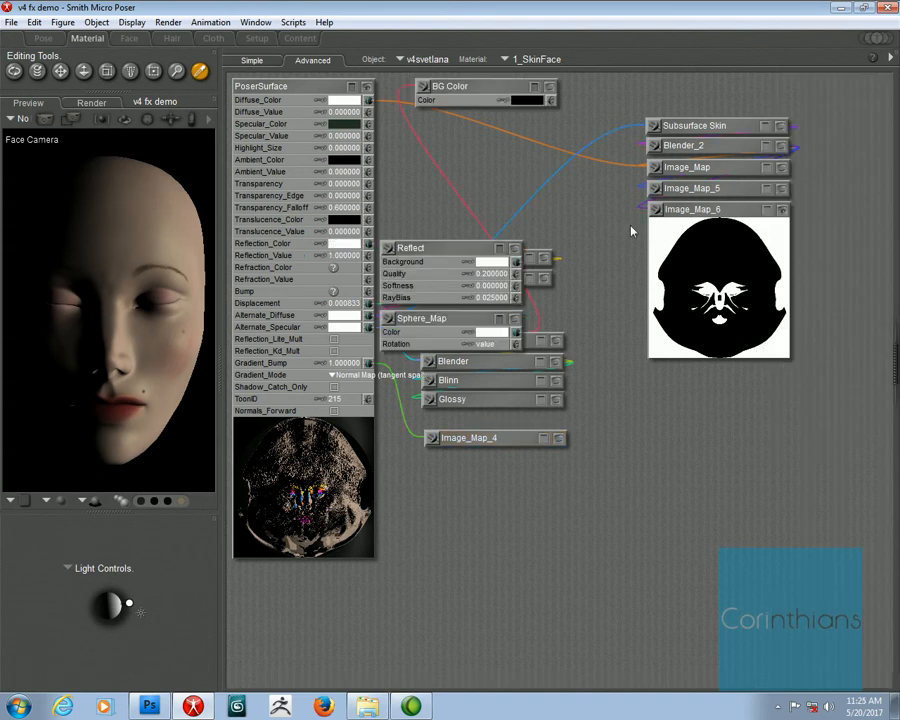
# - Move the BG Color, Reflect and Sphere_Map nodes clear of the others and connect Image_Map_6 to the PoserSurface Reflection_Value channel
pyautogui.moveTo(470, 86); pyautogui.dragTo(592, 618)
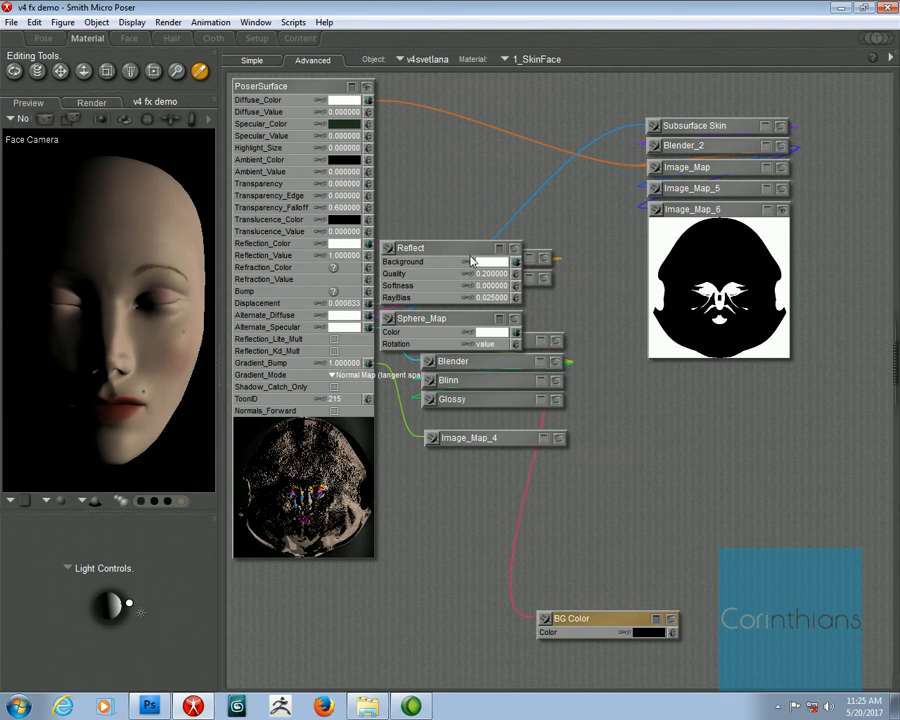
pyautogui.moveTo(473, 262); pyautogui.dragTo(658, 548)
pyautogui.moveTo(422, 323); pyautogui.dragTo(585, 480)
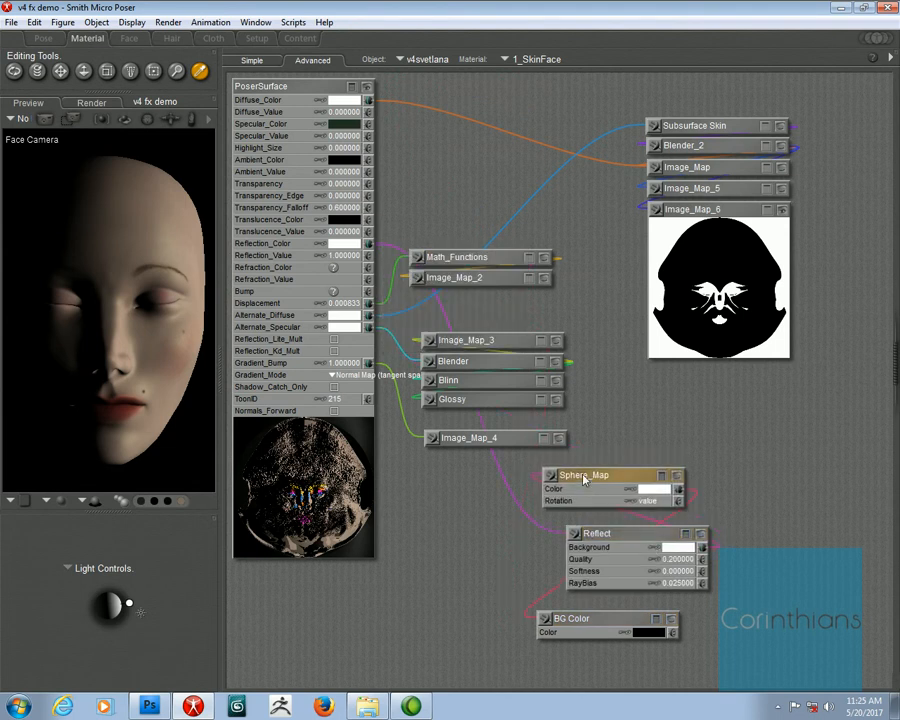
pyautogui.moveTo(651, 209); pyautogui.dragTo(368, 255)
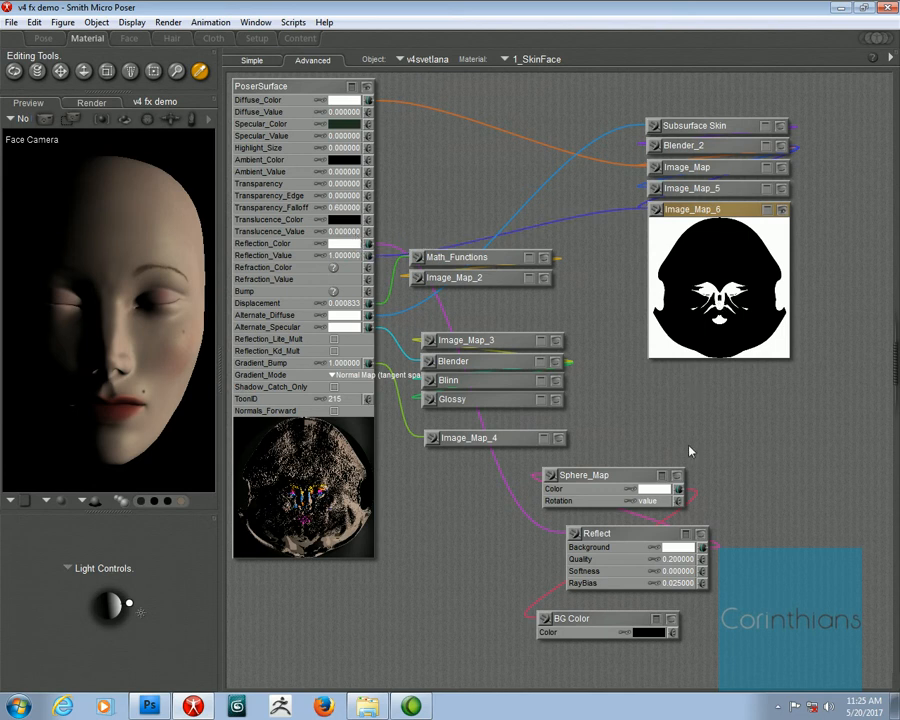
# - Collapse the Sphere_Map and BG Color nodes, adjust the Reflect node's Softness, and collapse the Reflect node
pyautogui.click(662, 476)
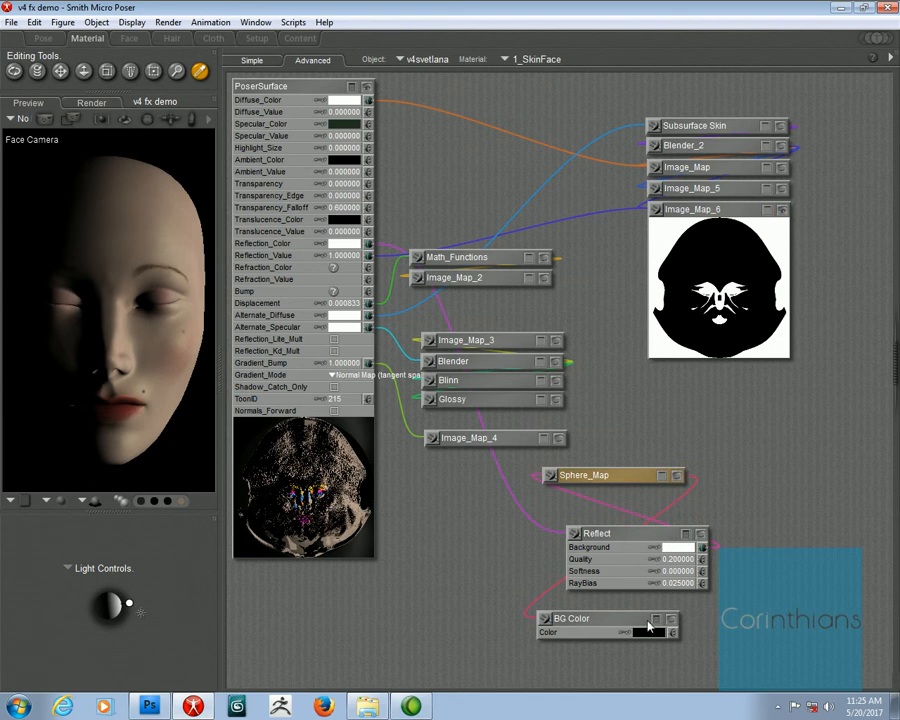
pyautogui.click(654, 619)
pyautogui.moveTo(645, 621); pyautogui.dragTo(616, 500)
pyautogui.click(645, 534)
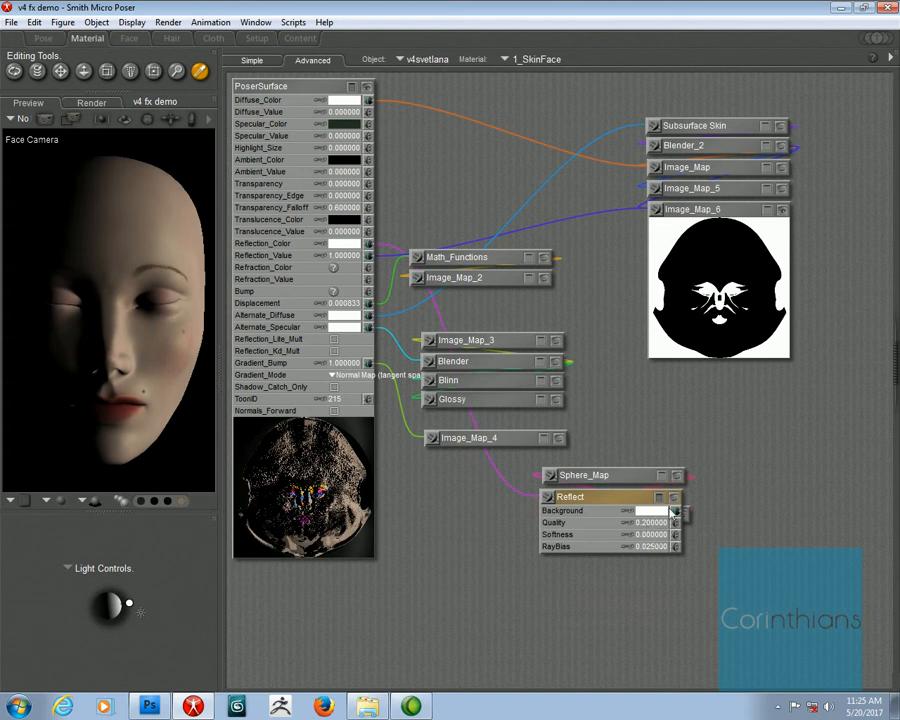
pyautogui.click(658, 534)
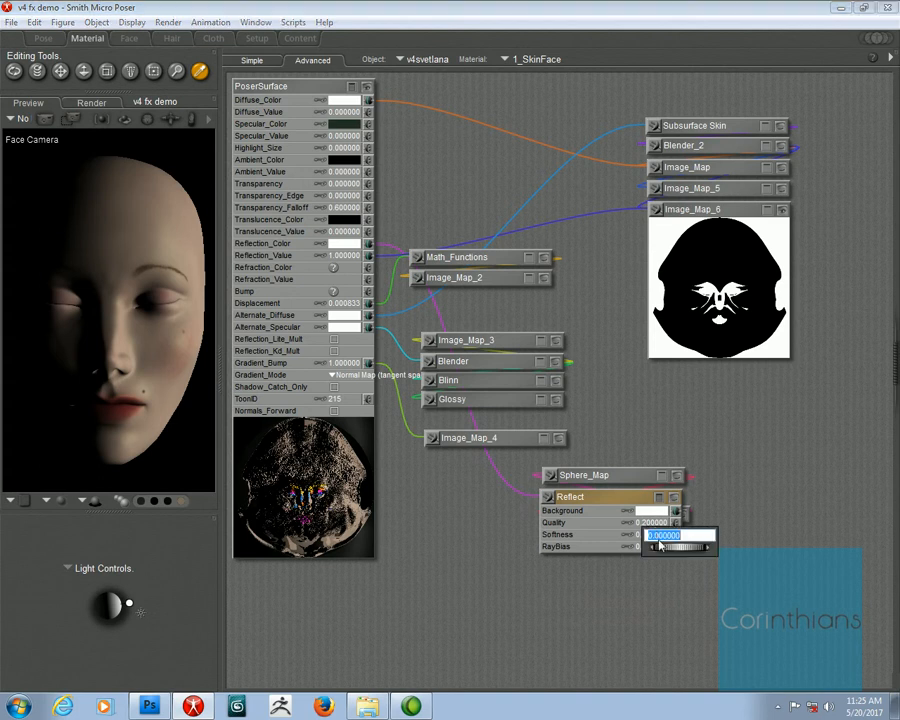
pyautogui.moveTo(682, 549); pyautogui.dragTo(696, 549)
pyautogui.click(675, 499)
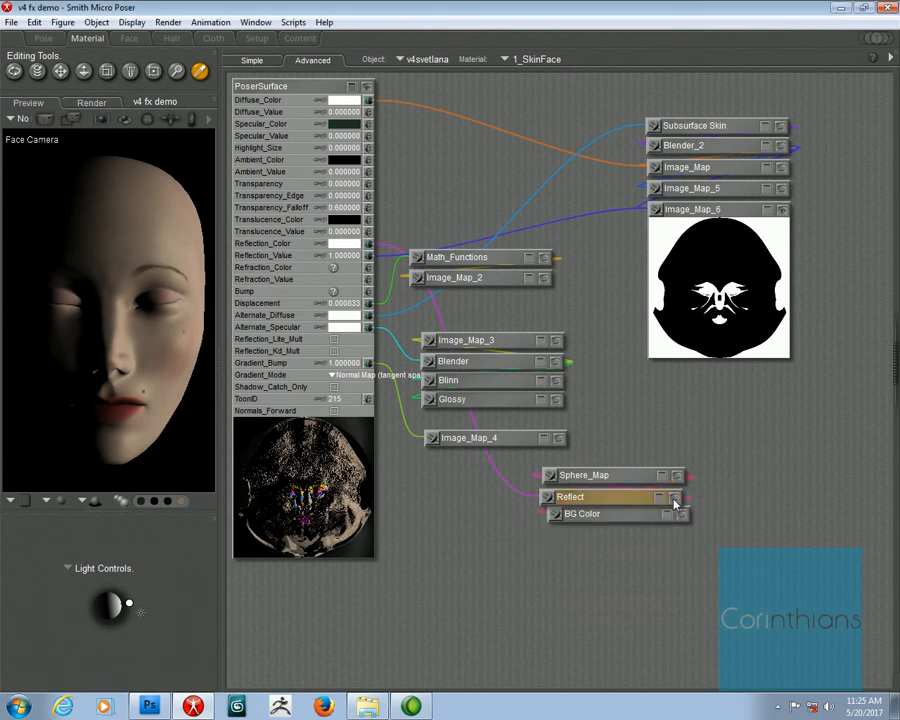
# - Stack the collapsed Reflect, Sphere_Map and BG Color nodes in that order below Image_Map_6
pyautogui.moveTo(637, 478); pyautogui.dragTo(733, 478)
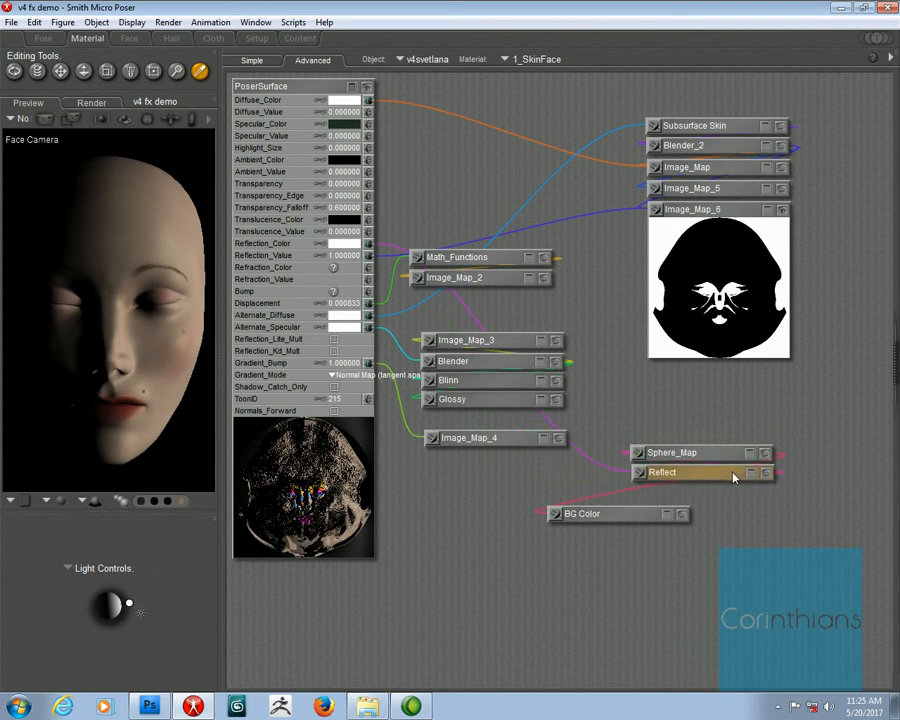
pyautogui.moveTo(642, 516); pyautogui.dragTo(704, 443)
pyautogui.moveTo(679, 506); pyautogui.dragTo(679, 475)
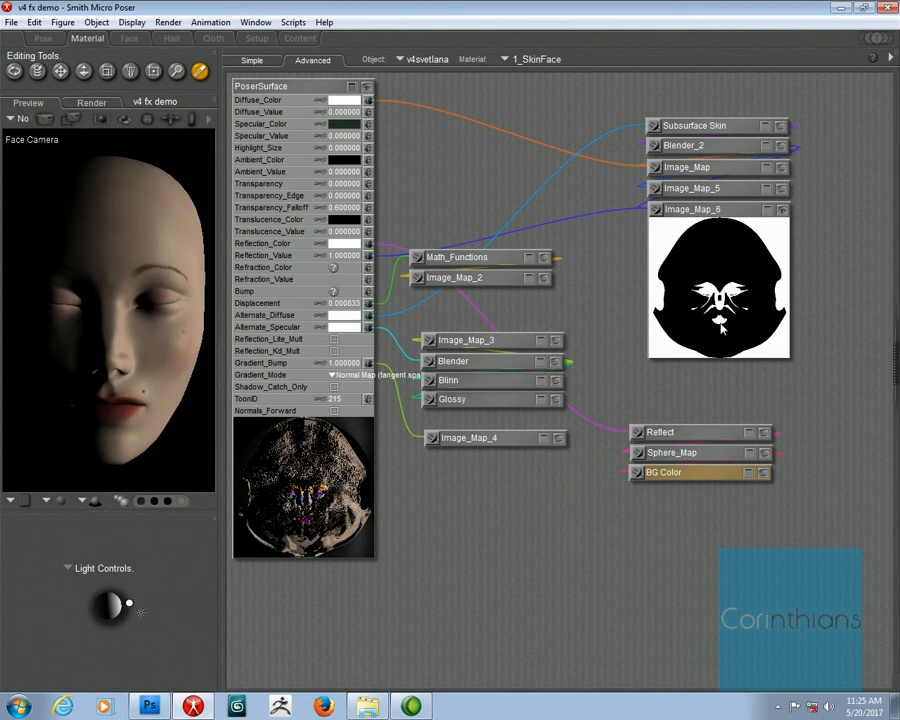
# - Examine the lips and painted makeup in the stored renders, including the 21h 9m42 render
pyautogui.click(90, 102)
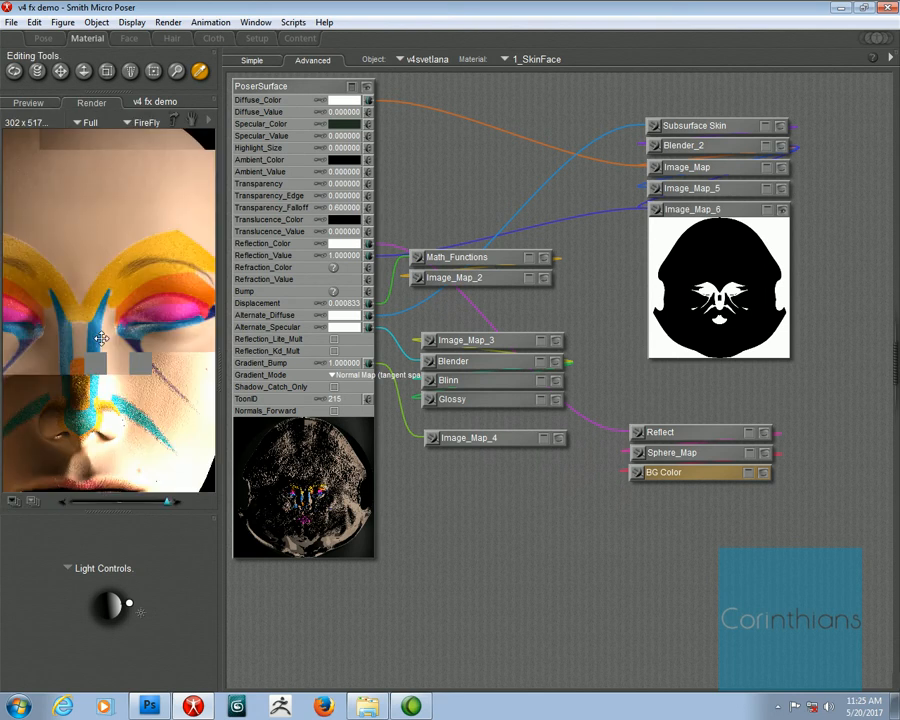
pyautogui.moveTo(101, 339); pyautogui.dragTo(81, 204)
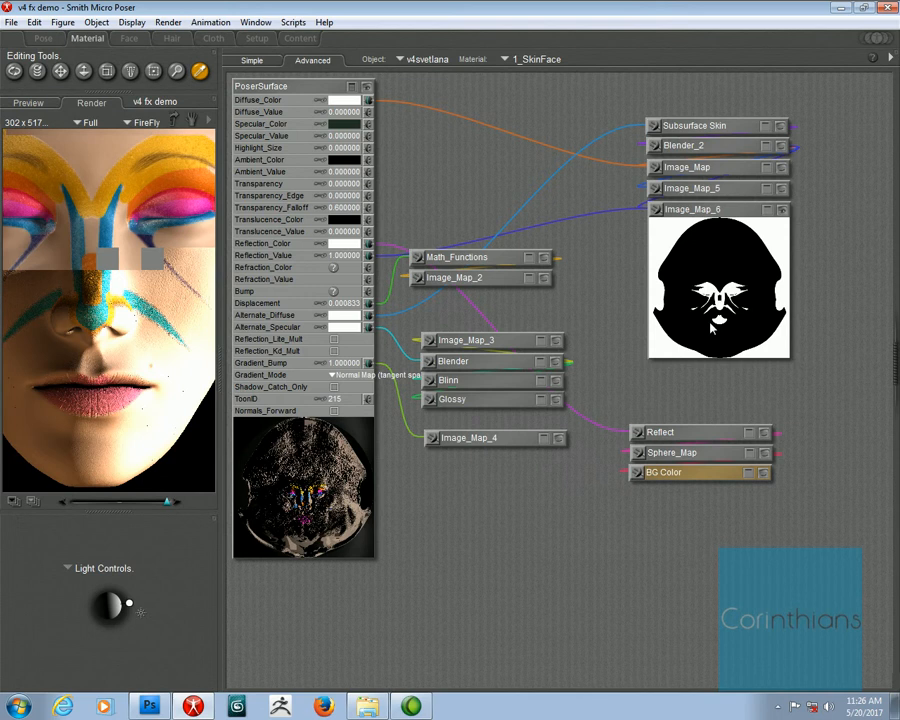
pyautogui.click(12, 501)
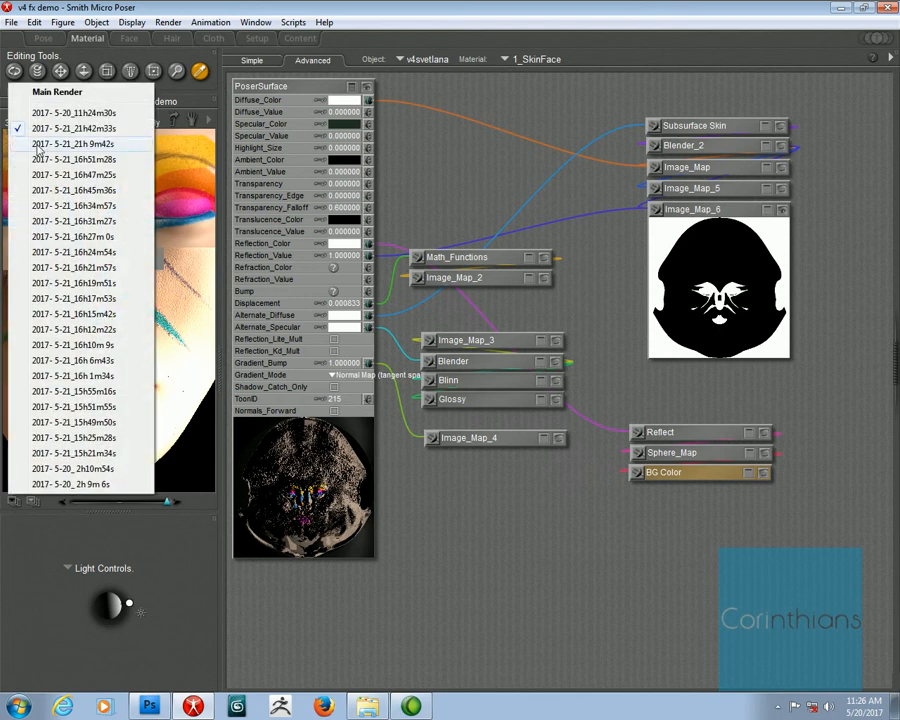
pyautogui.click(37, 148)
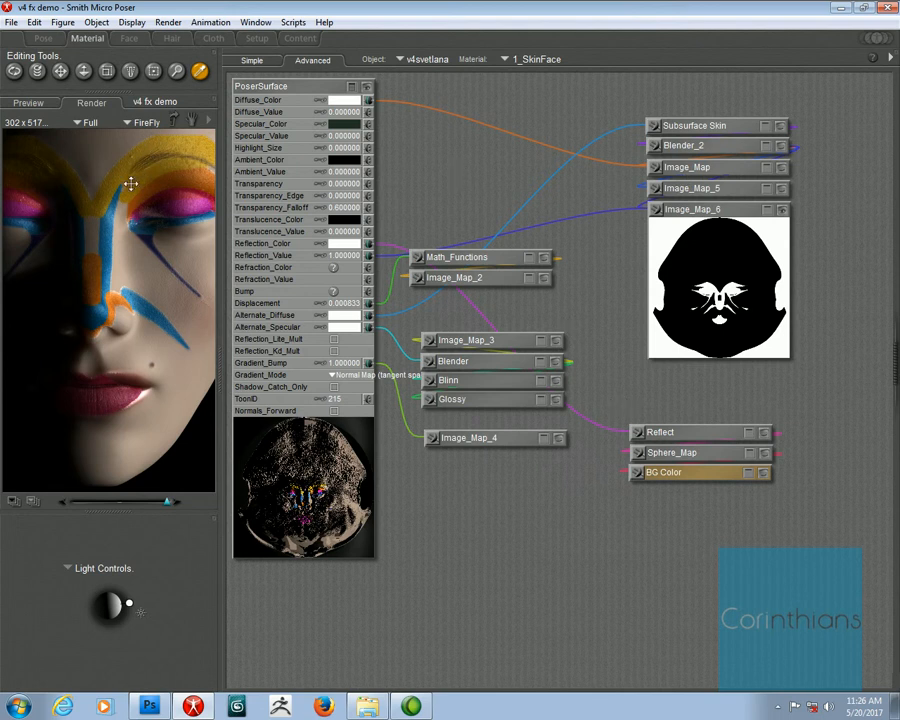
pyautogui.moveTo(130, 183); pyautogui.dragTo(89, 276)
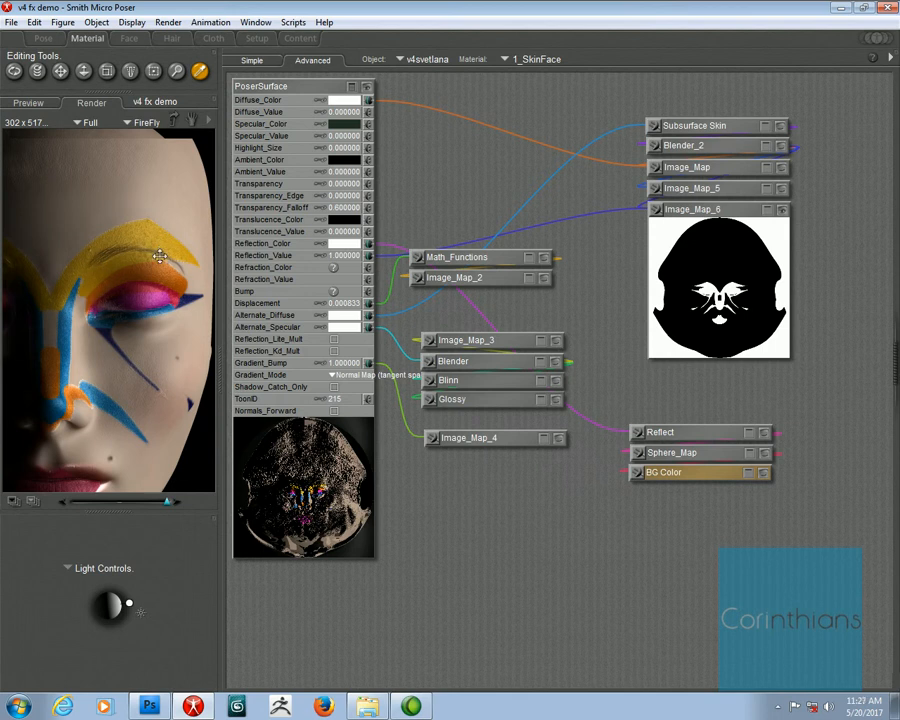
# - Add a Noise 3D texture node to the material and show its preview
pyautogui.rightClick(441, 170)
pyautogui.moveTo(468, 180)
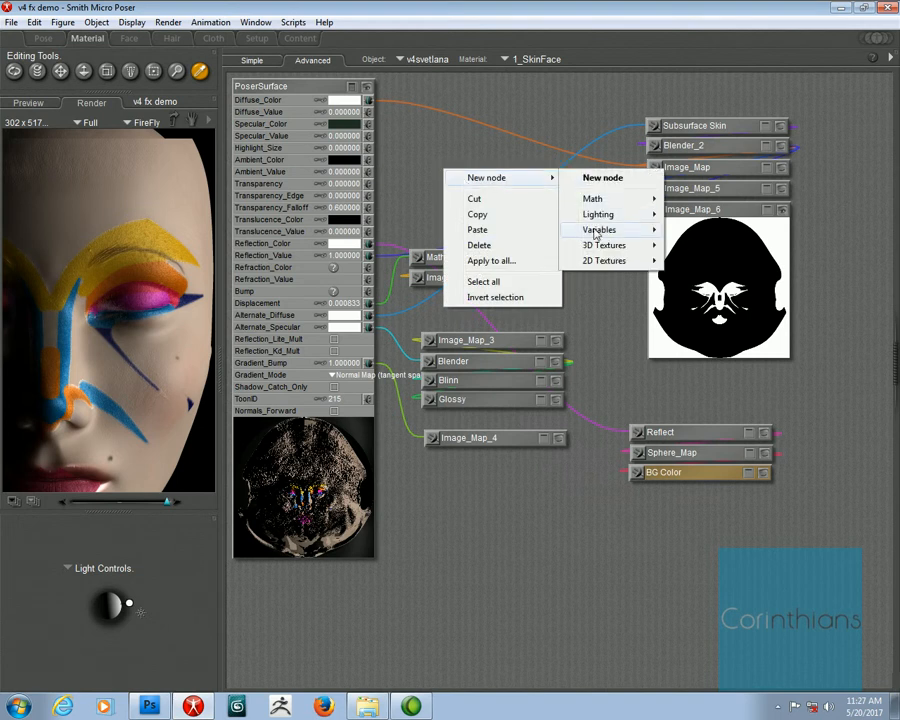
pyautogui.moveTo(598, 250)
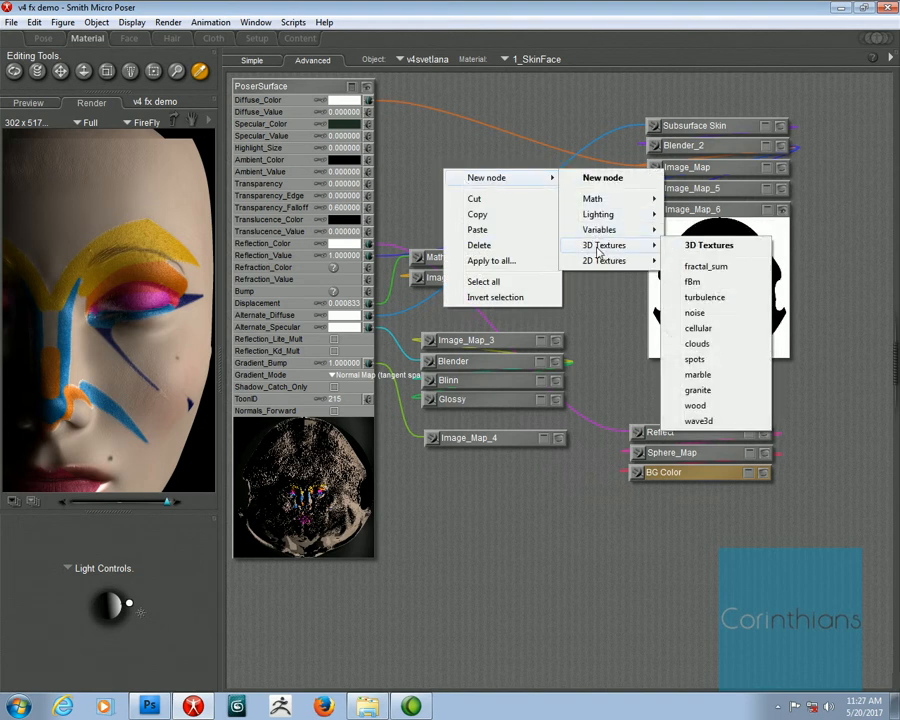
pyautogui.click(692, 313)
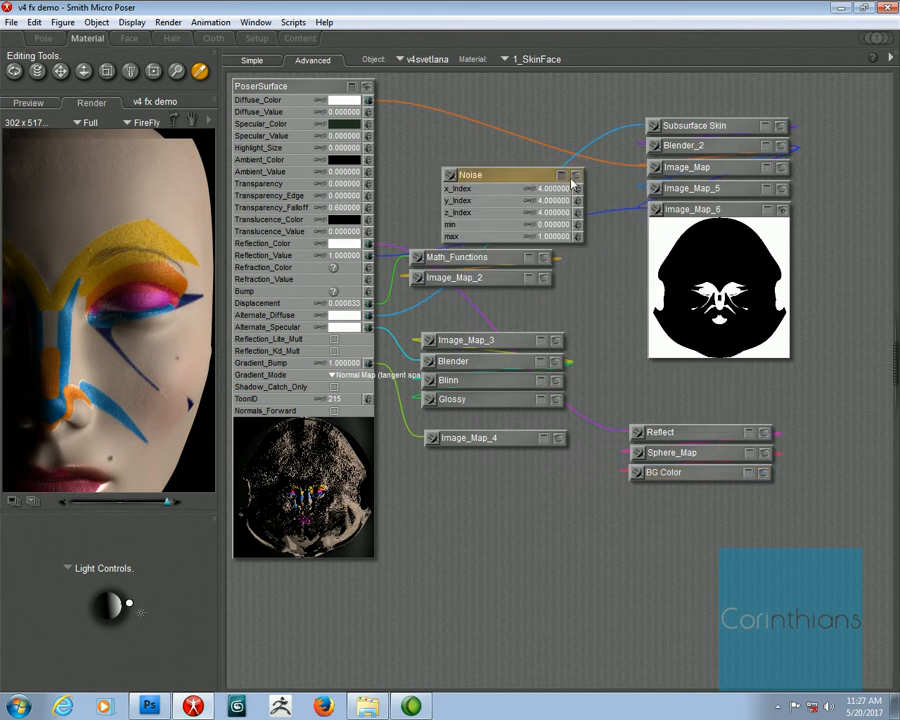
pyautogui.rightClick(490, 150)
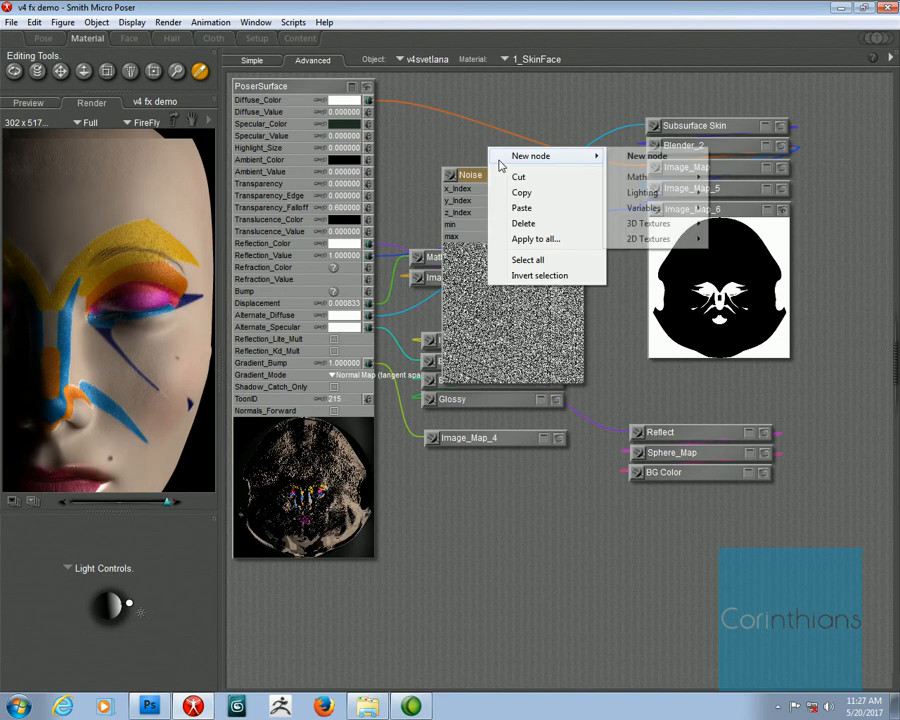
# - Feed the Noise node into Value_1 of a new Math_Functions node and show that node's preview
pyautogui.rightClick(452, 180)
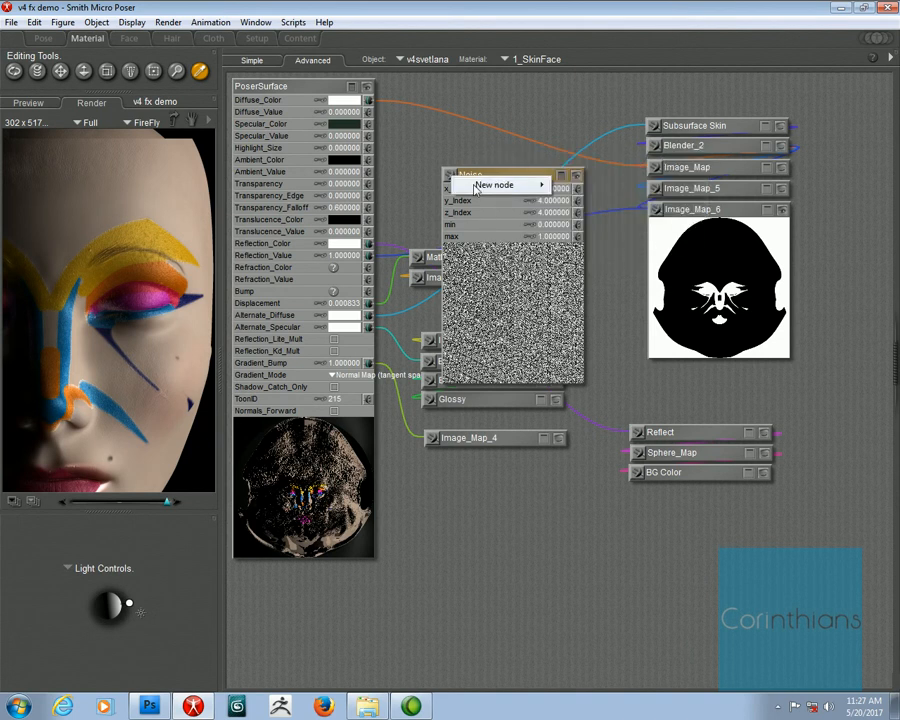
pyautogui.moveTo(500, 184)
pyautogui.moveTo(580, 210)
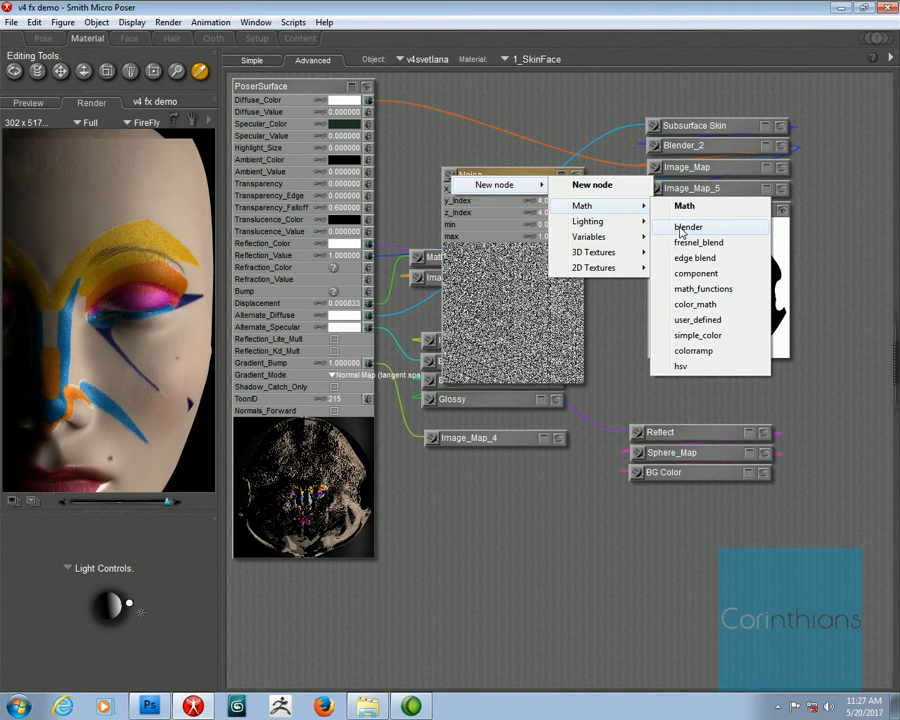
pyautogui.click(675, 289)
pyautogui.moveTo(490, 176); pyautogui.dragTo(516, 176)
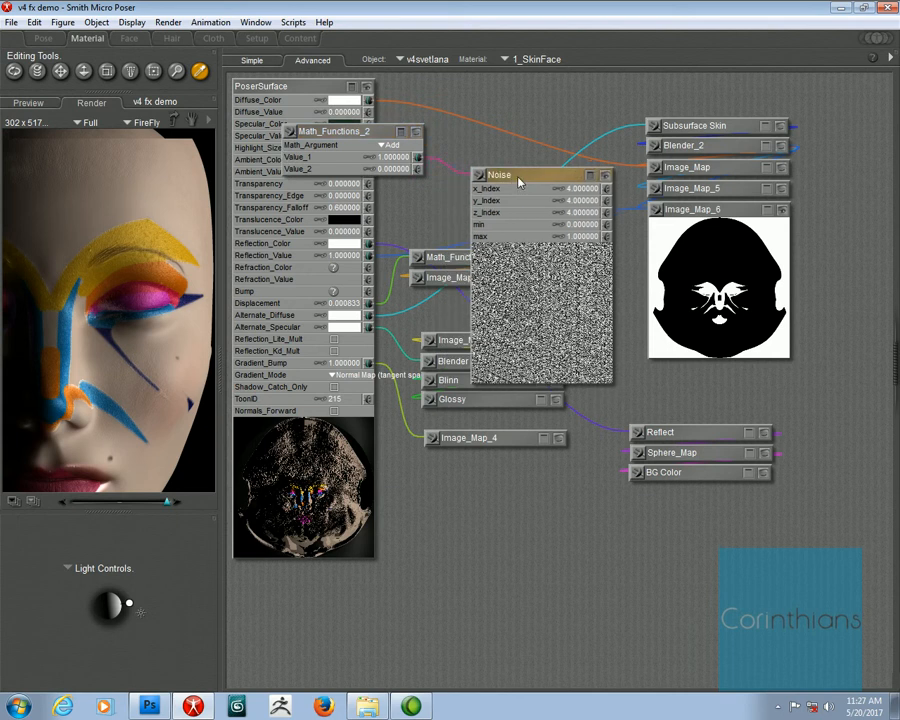
pyautogui.click(417, 133)
# - Attach a new Turbulence 3D texture node to Value_2 of Math_Functions_2 and move it beside the math node
pyautogui.click(417, 169)
pyautogui.moveTo(443, 203)
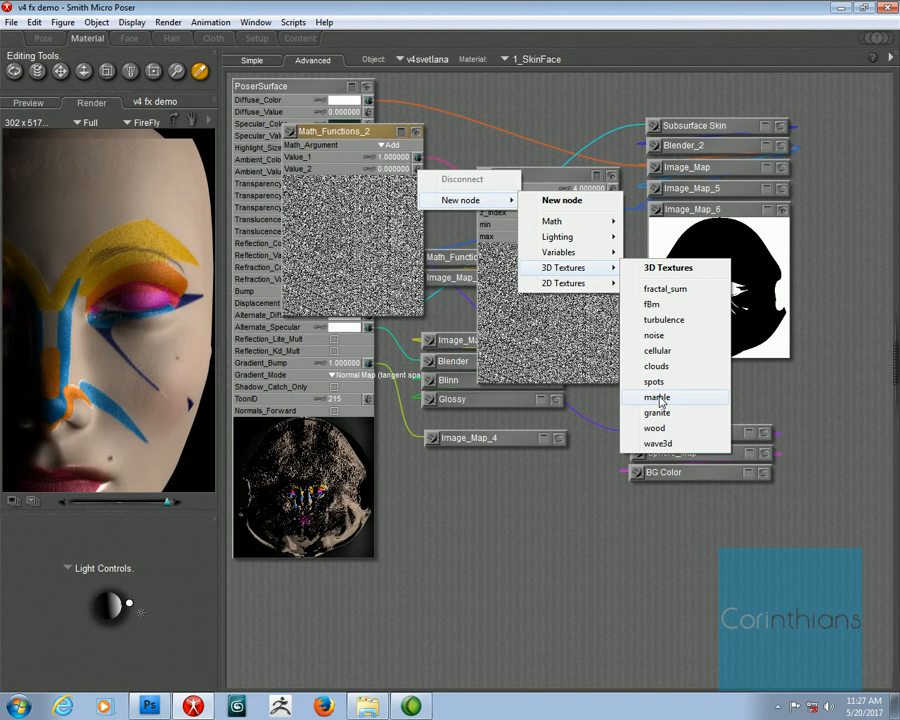
pyautogui.click(666, 320)
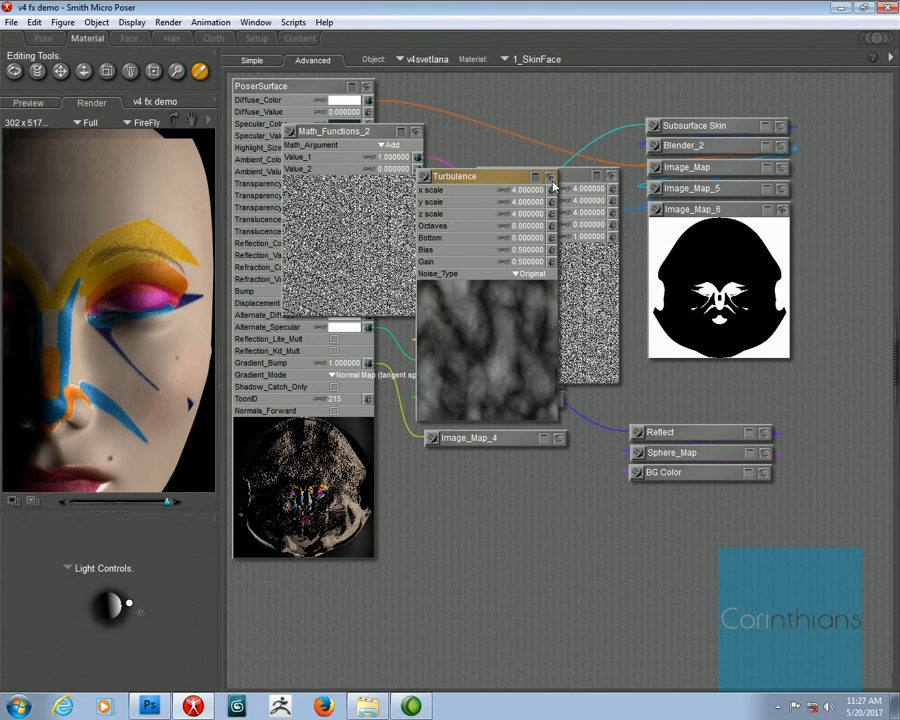
pyautogui.moveTo(512, 181); pyautogui.dragTo(531, 191)
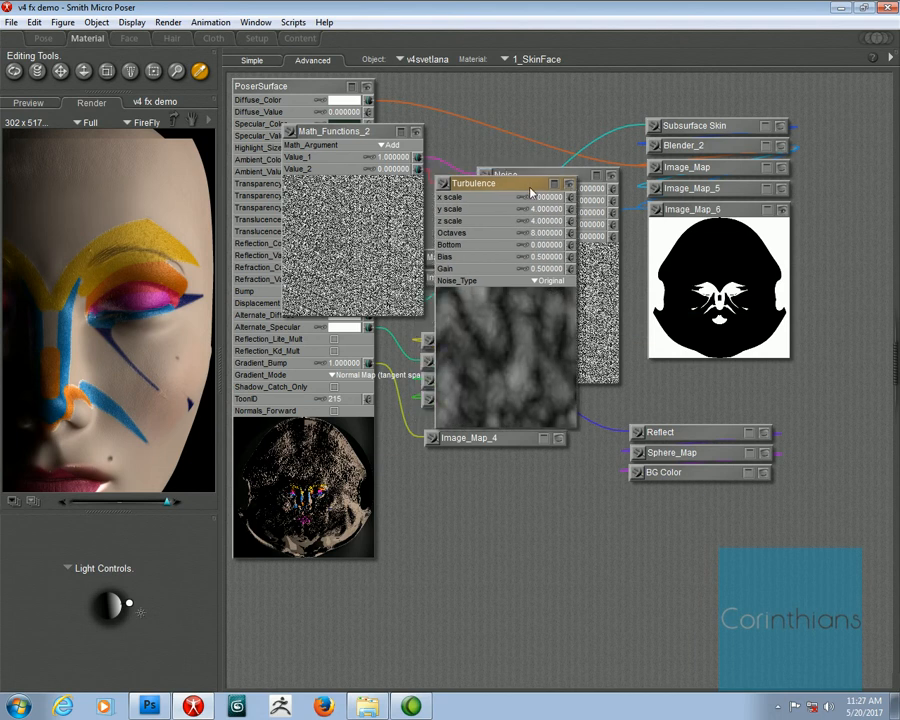
# - Set Math_Functions_2 to Subtract with Value_1 at .5 and Value_2 at 1
pyautogui.click(396, 169)
pyautogui.write('1')
pyautogui.press('Return')
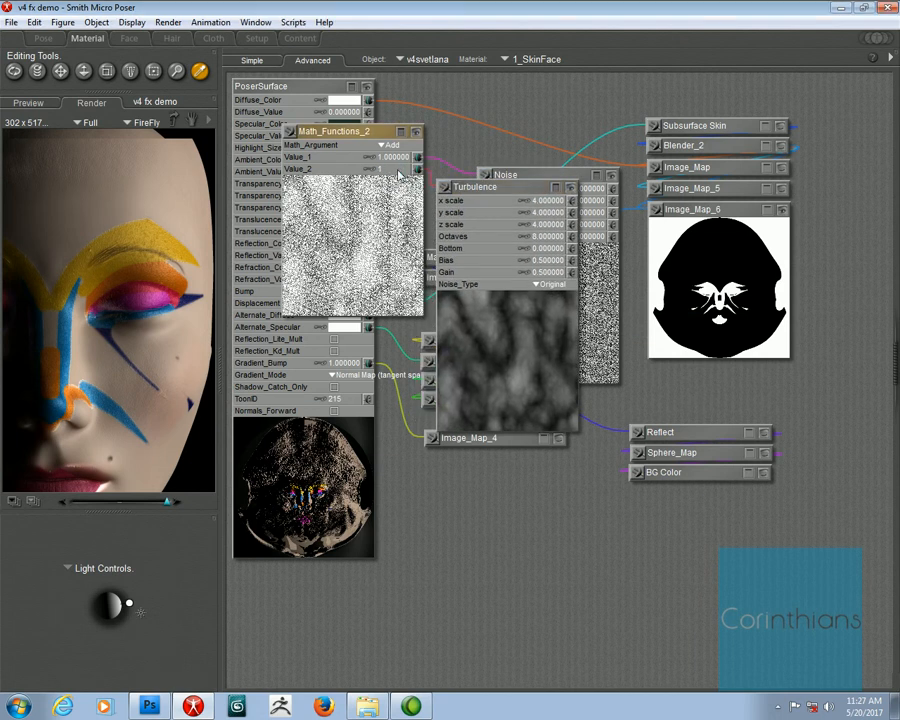
pyautogui.click(384, 144)
pyautogui.click(410, 172)
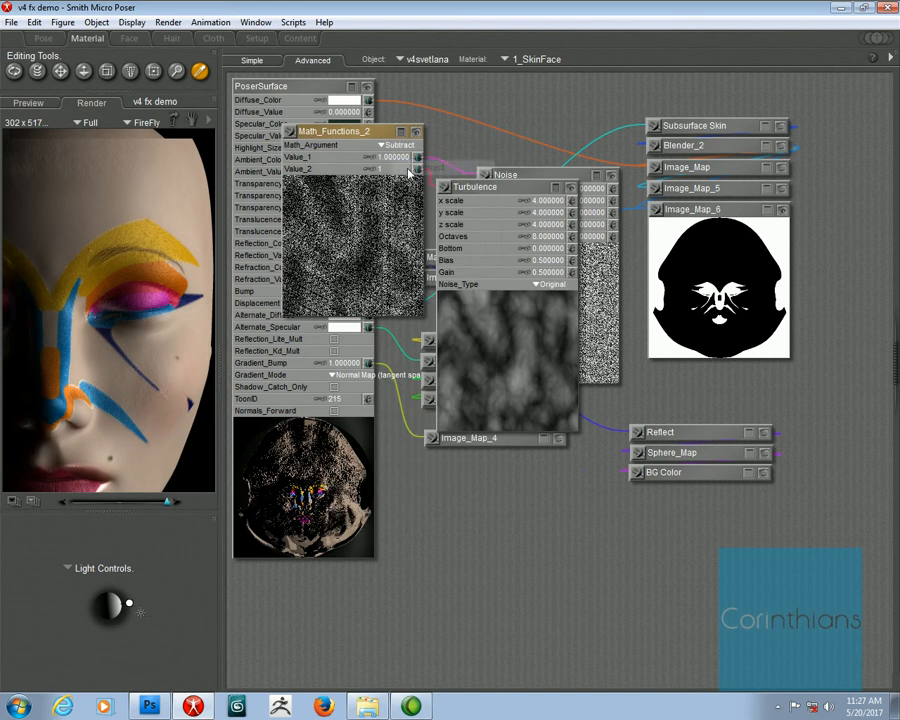
pyautogui.click(397, 160)
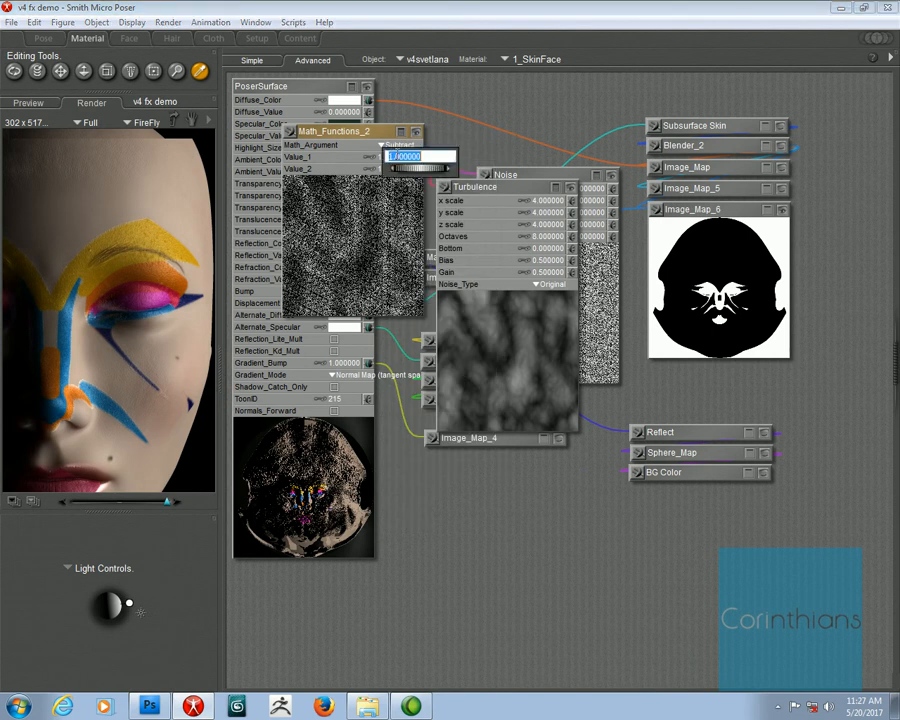
pyautogui.write('5')
pyautogui.press('Return')
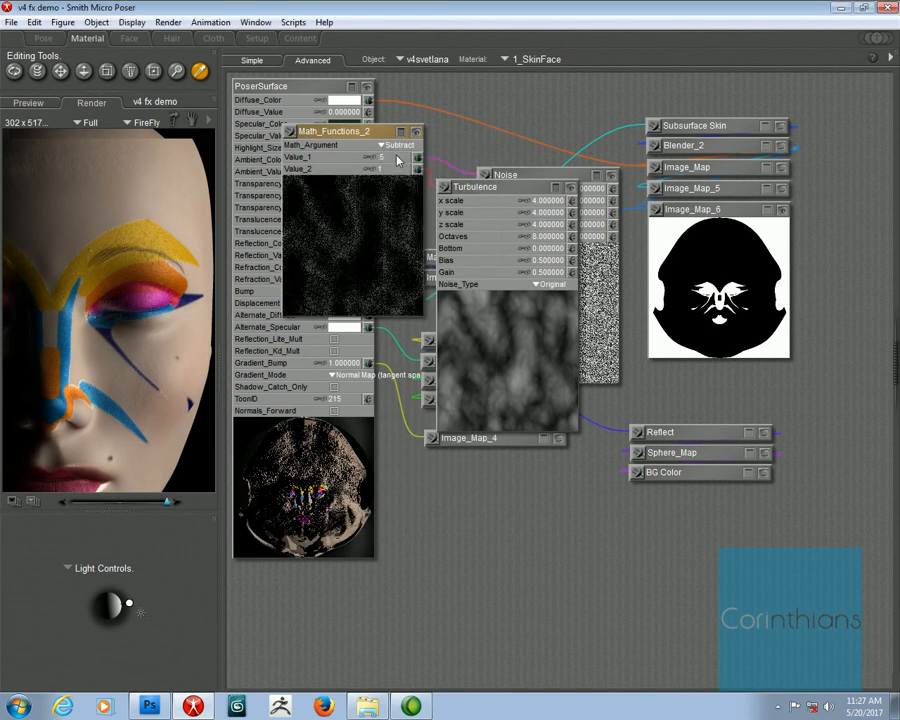
# - Set Value_2 of the Math_Functions_2 node to .3
pyautogui.click(395, 169)
pyautogui.write('5')
pyautogui.press('Return')
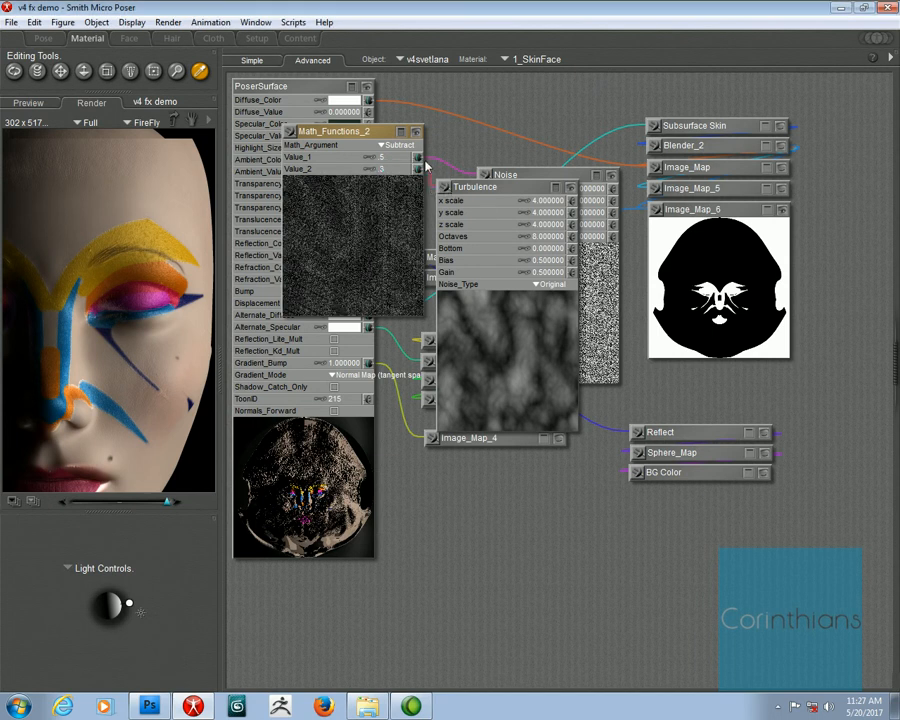
# - Move Math_Functions_2 aside, then collapse the Turbulence and Noise nodes and stack them together
pyautogui.moveTo(342, 140); pyautogui.dragTo(430, 147)
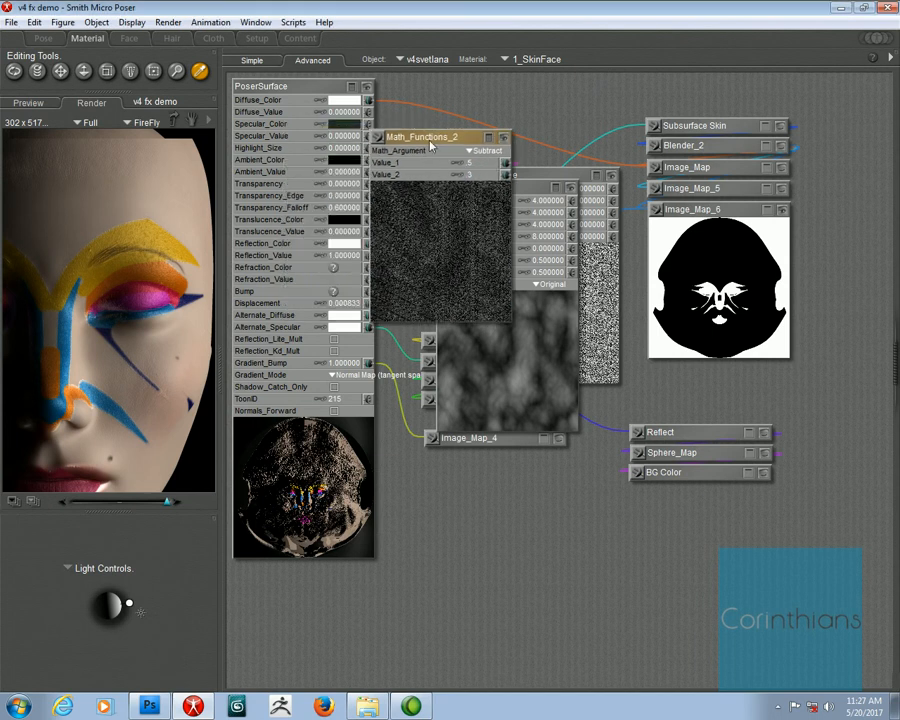
pyautogui.click(557, 187)
pyautogui.click(591, 188)
pyautogui.click(597, 177)
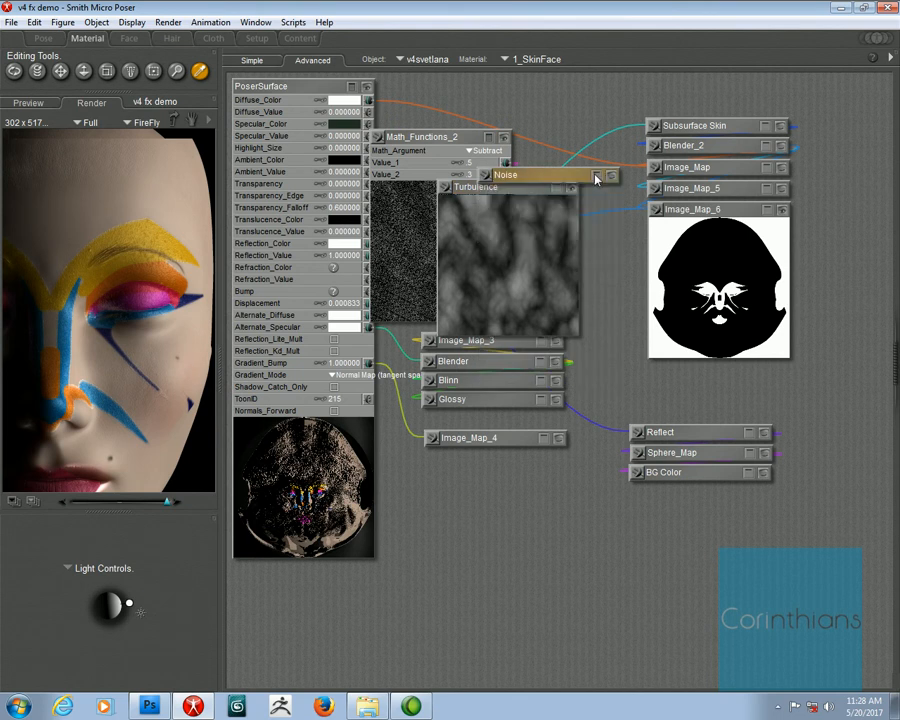
pyautogui.moveTo(550, 188)
pyautogui.mouseDown()
pyautogui.moveTo(588, 189)
pyautogui.moveTo(584, 201)
pyautogui.moveTo(563, 183)
pyautogui.mouseUp()
pyautogui.click(596, 189)
# - Move Math_Functions_2 above the Noise node and collapse its parameters and preview
pyautogui.moveTo(455, 137); pyautogui.dragTo(474, 137)
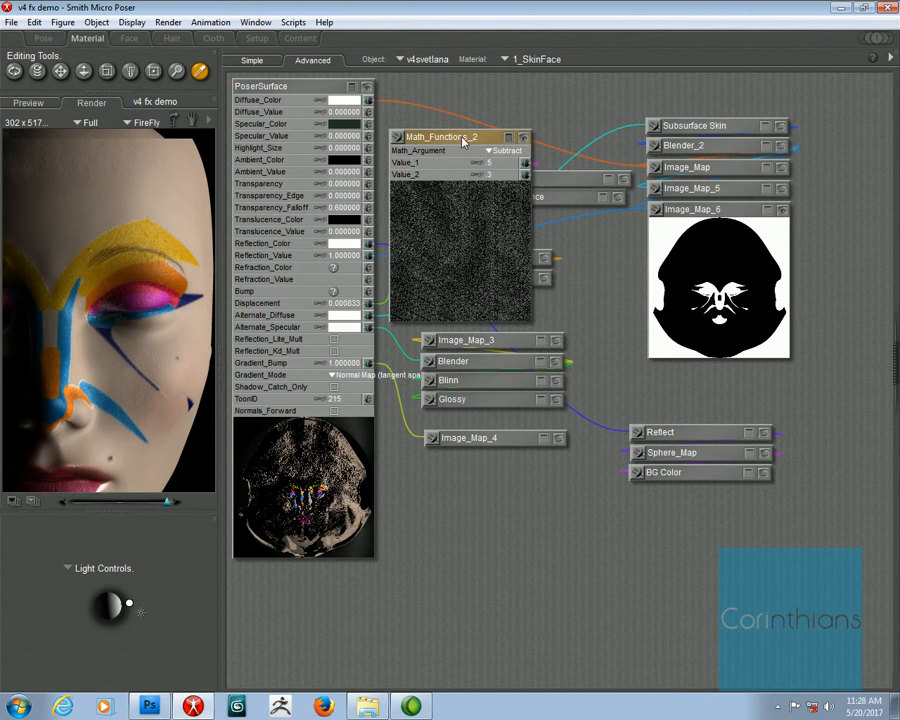
pyautogui.moveTo(470, 137); pyautogui.dragTo(513, 139)
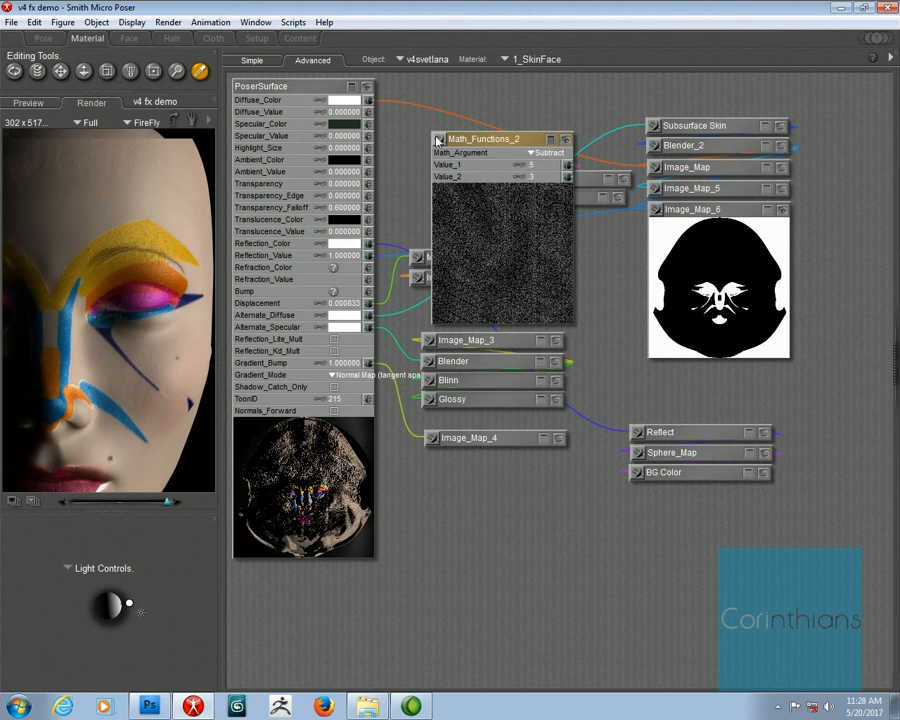
pyautogui.click(560, 142)
pyautogui.click(565, 141)
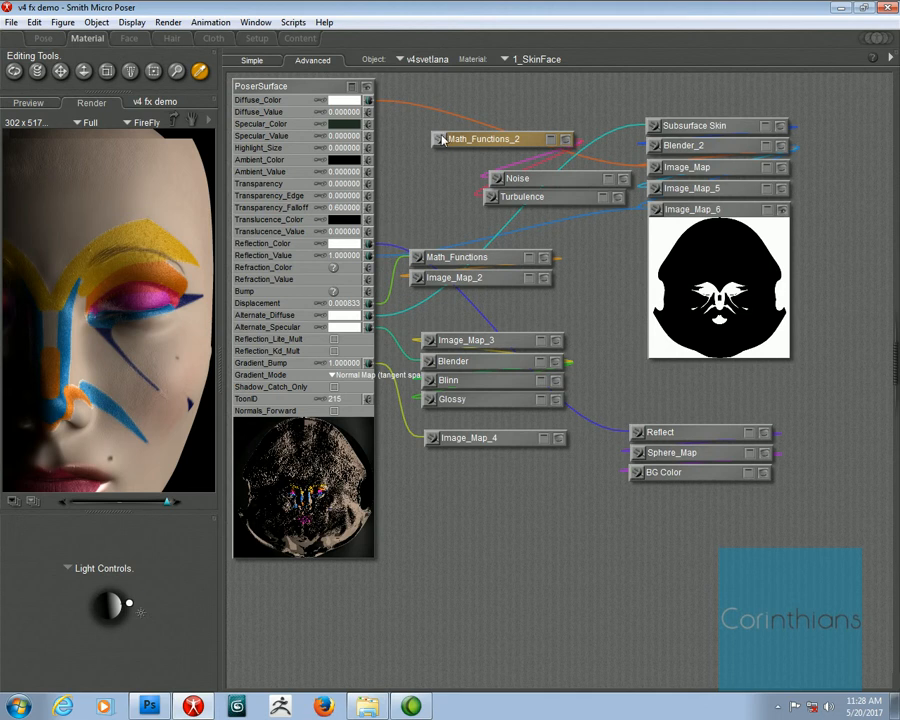
# - Connect the Math_Functions_2 node to the Bump channel of PoserSurface
pyautogui.moveTo(441, 140); pyautogui.dragTo(367, 292)
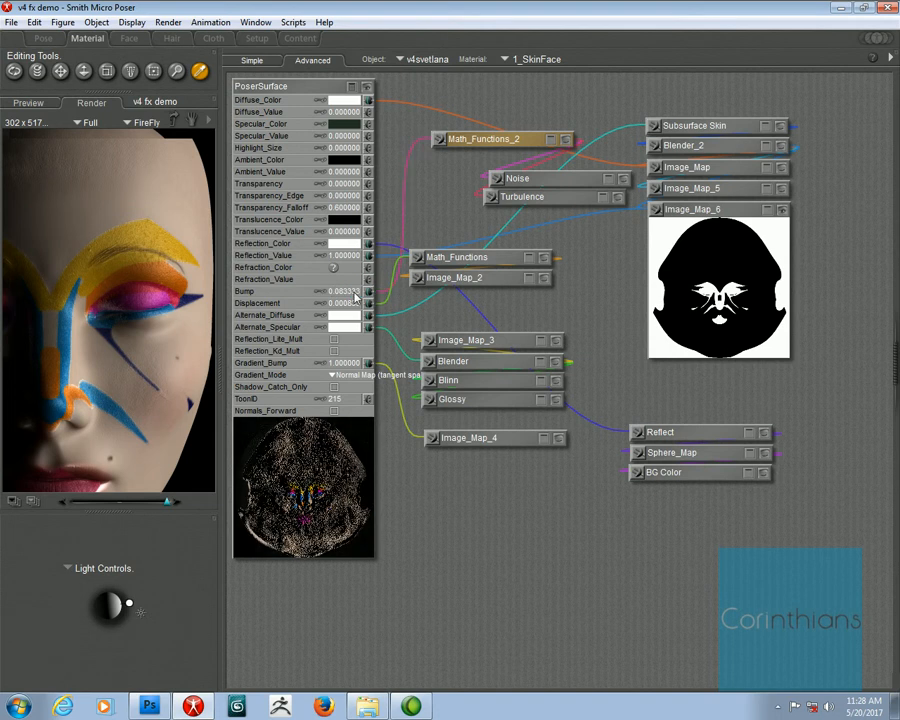
pyautogui.click(352, 293)
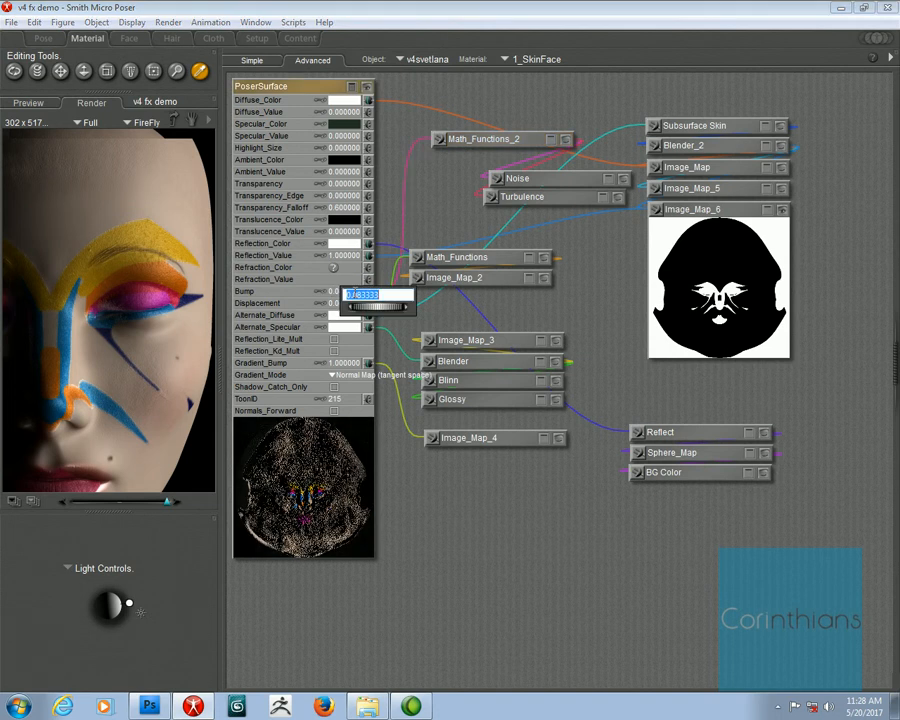
pyautogui.click(387, 214)
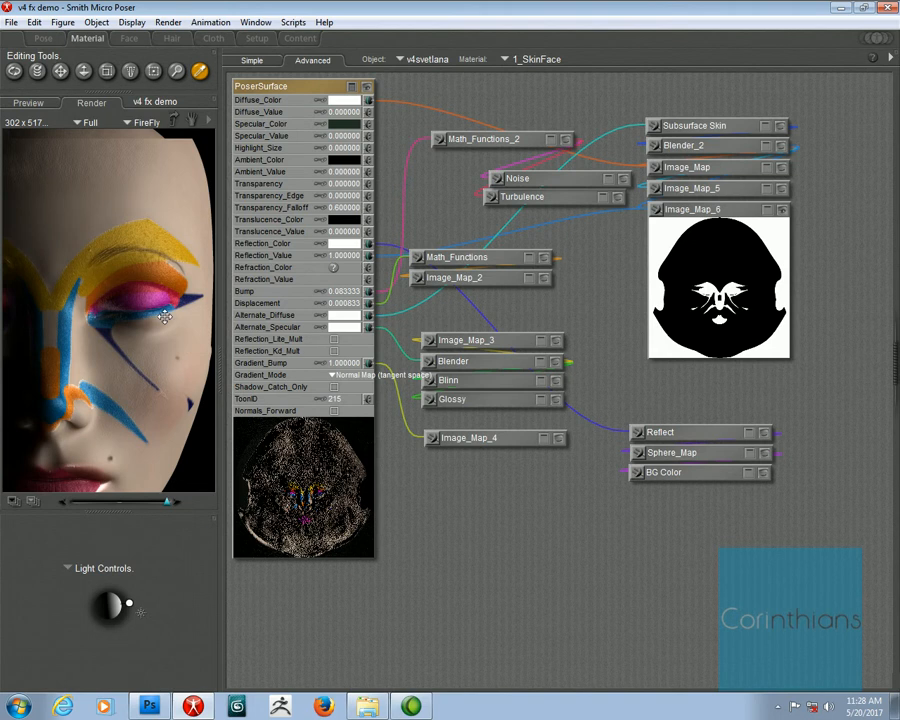
# - Apply the current 1_SkinFace material to all materials of the v4svetlana object
pyautogui.click(252, 61)
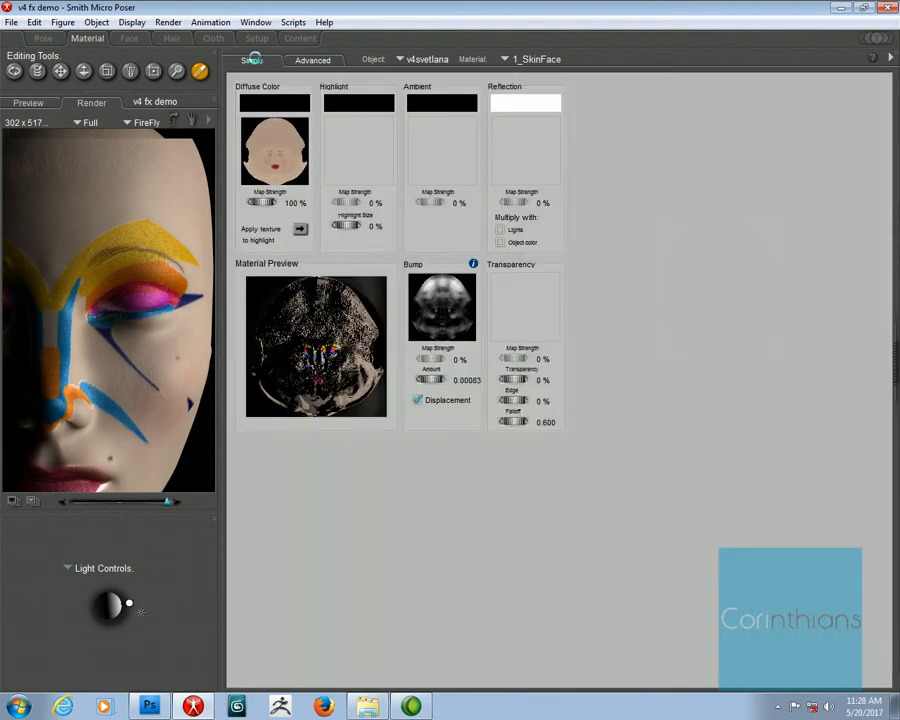
pyautogui.click(890, 60)
pyautogui.click(850, 94)
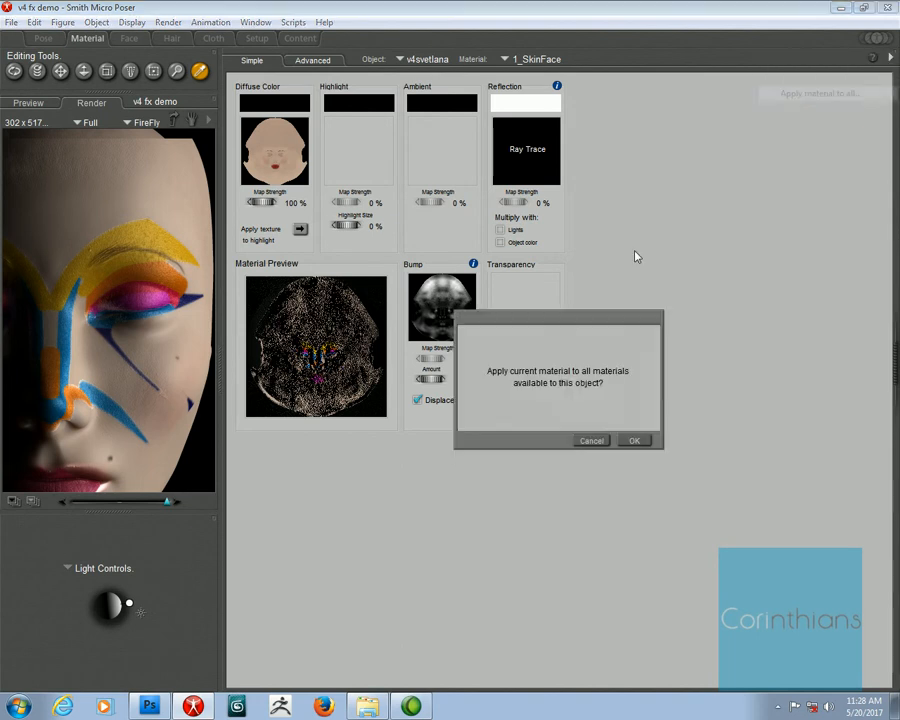
pyautogui.click(640, 440)
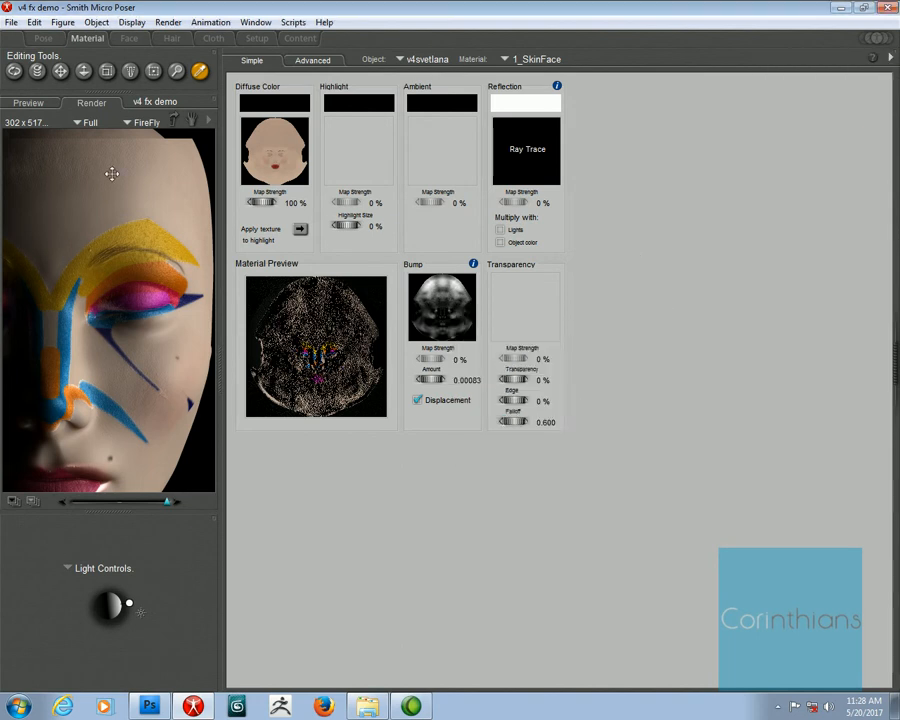
# - Lower the FireFly raytrace bounces to 1, set the min shading rate to 1.46, save the settings and render the face
pyautogui.click(43, 38)
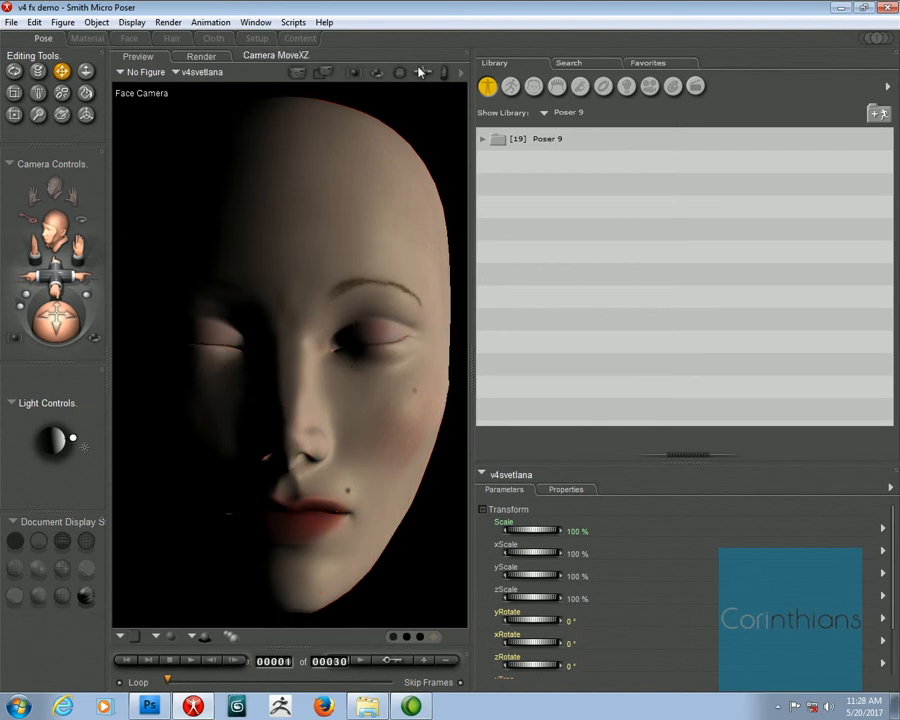
pyautogui.click(461, 72)
pyautogui.click(495, 186)
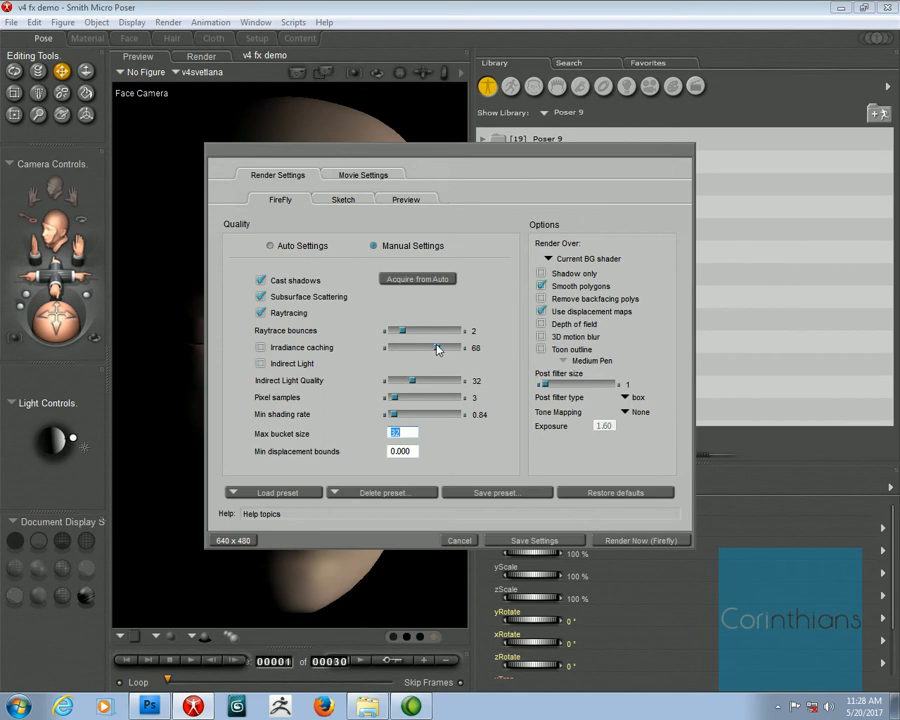
pyautogui.moveTo(401, 334); pyautogui.dragTo(397, 334)
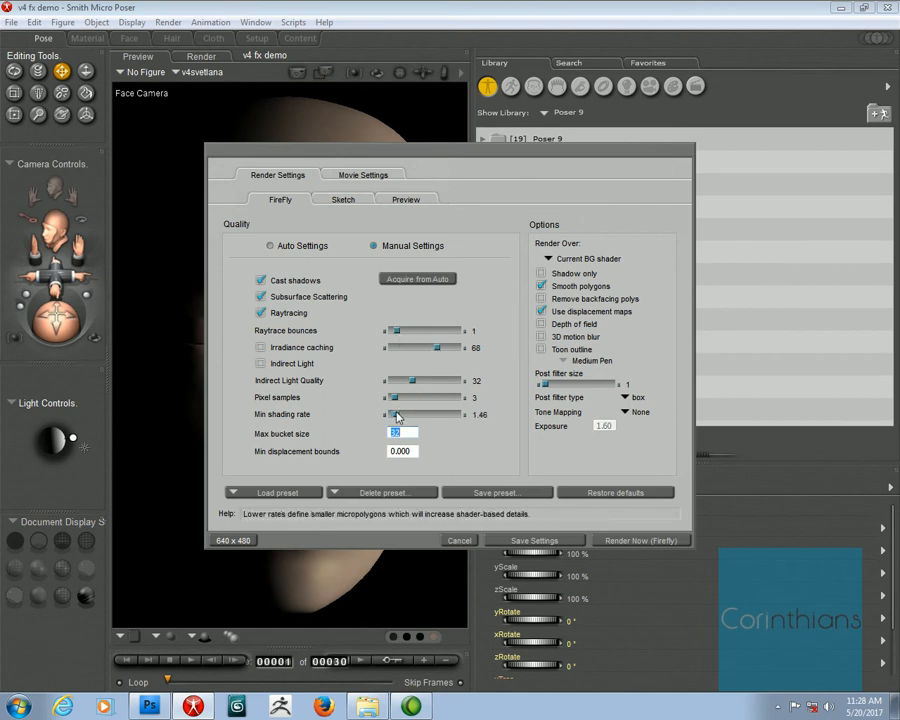
pyautogui.click(534, 540)
pyautogui.click(315, 73)
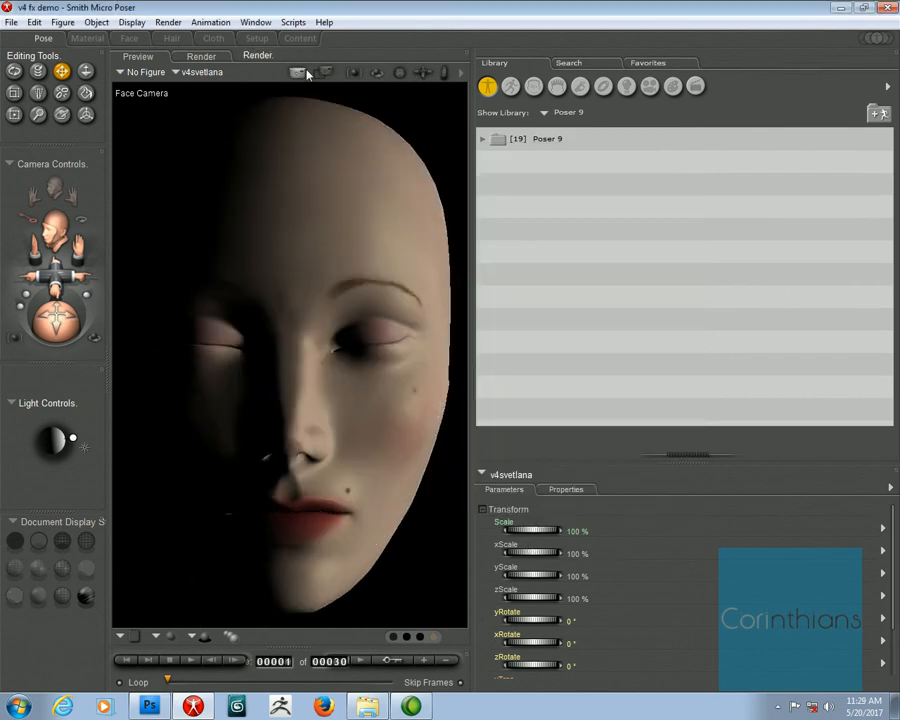
pyautogui.click(303, 73)
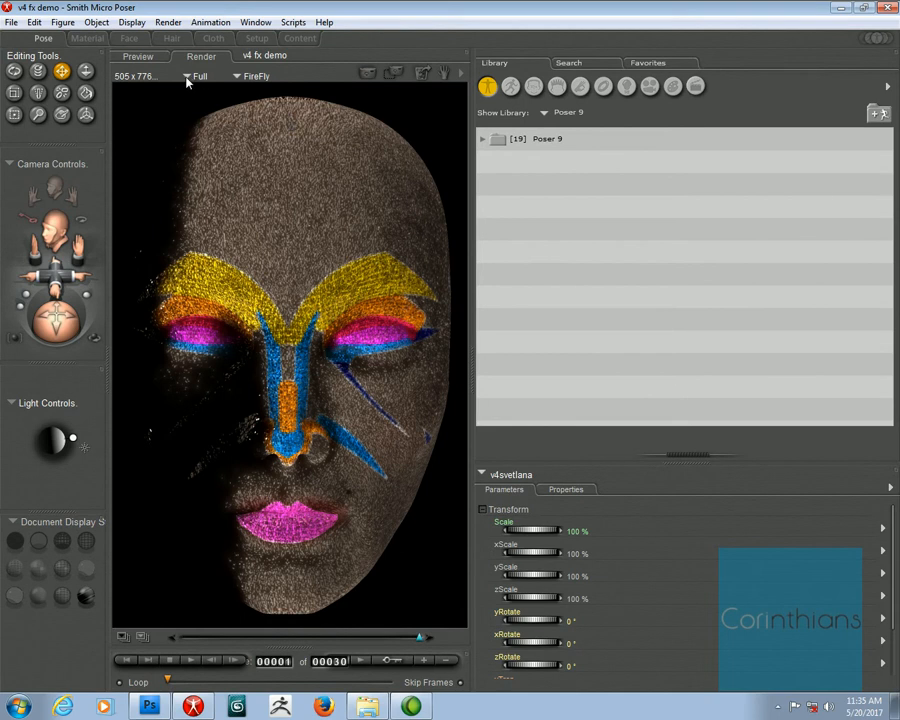
# - Reopen the 1_SkinFace node network in the Material room and display the rendered forehead and eyes beside it
pyautogui.click(85, 39)
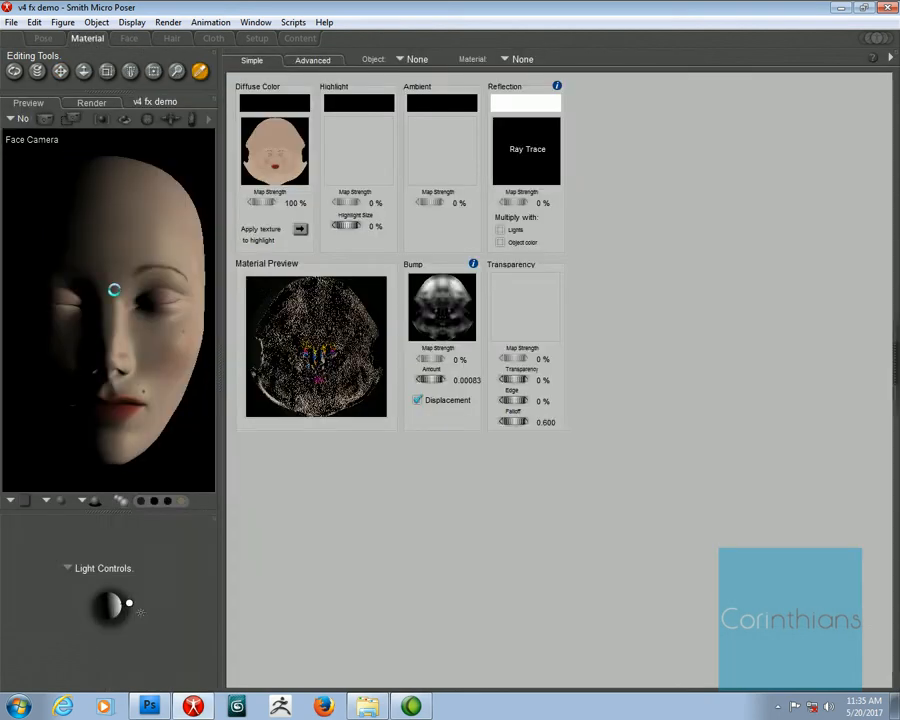
pyautogui.click(106, 242)
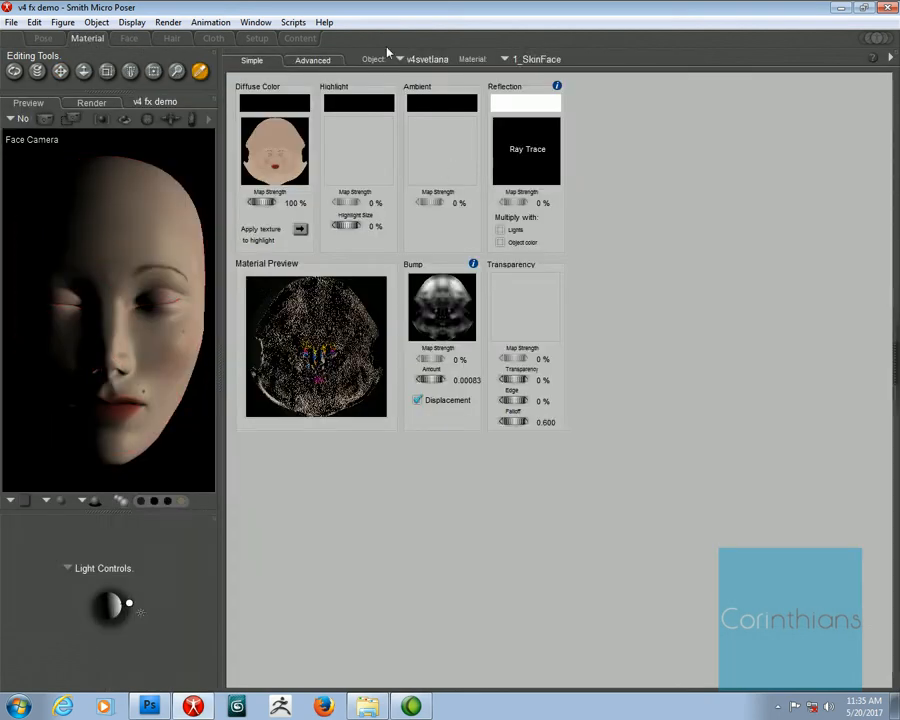
pyautogui.click(312, 60)
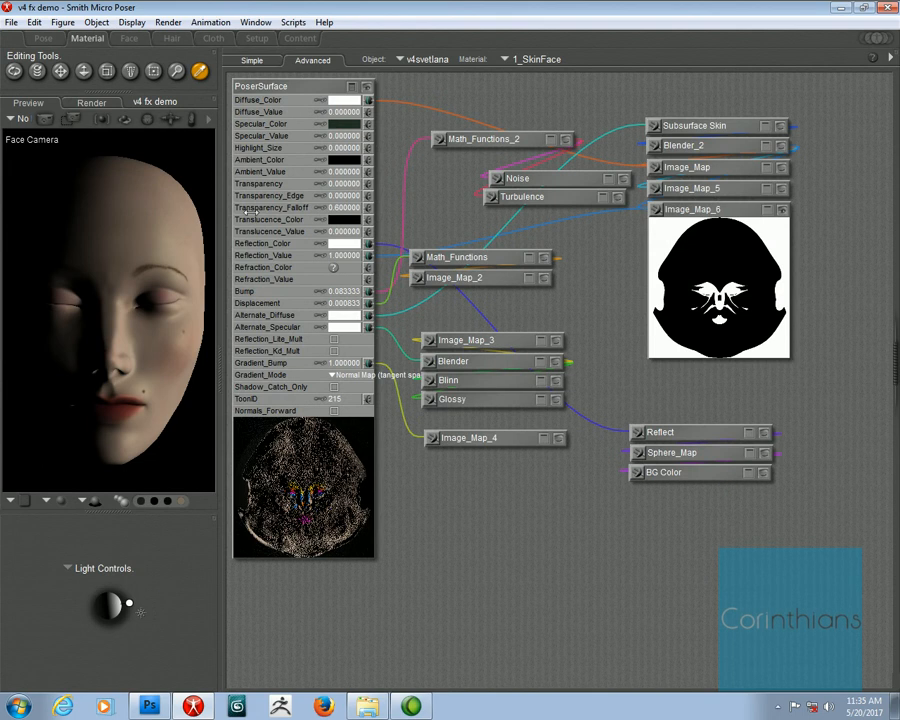
pyautogui.click(92, 104)
pyautogui.moveTo(62, 228); pyautogui.dragTo(144, 392)
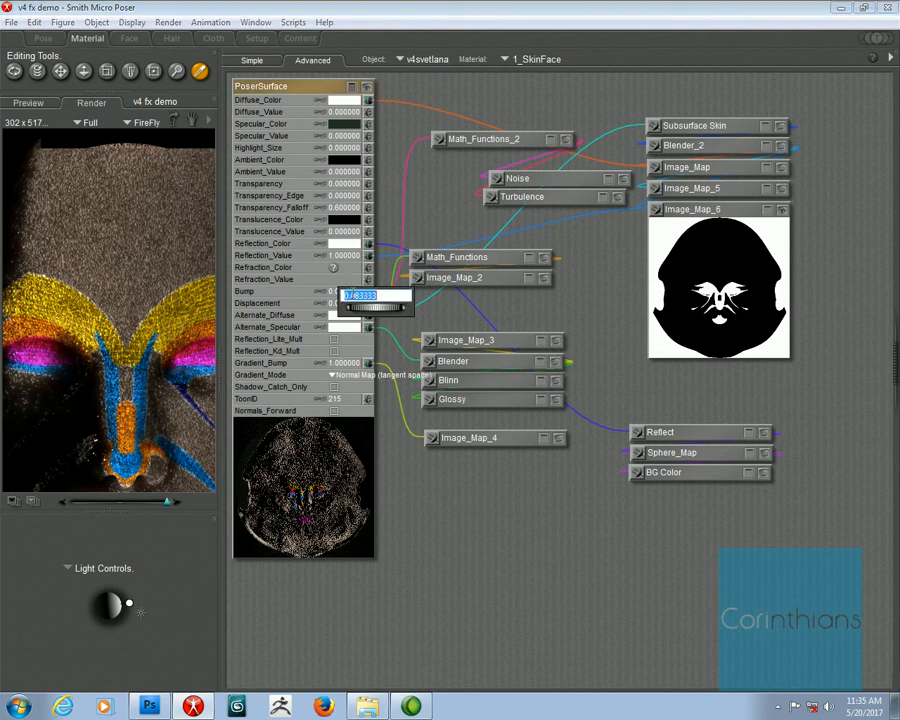
# - Disconnect Image_Map_4 from Gradient_Bump and set the PoserSurface Bump value to .0003
pyautogui.rightClick(378, 375)
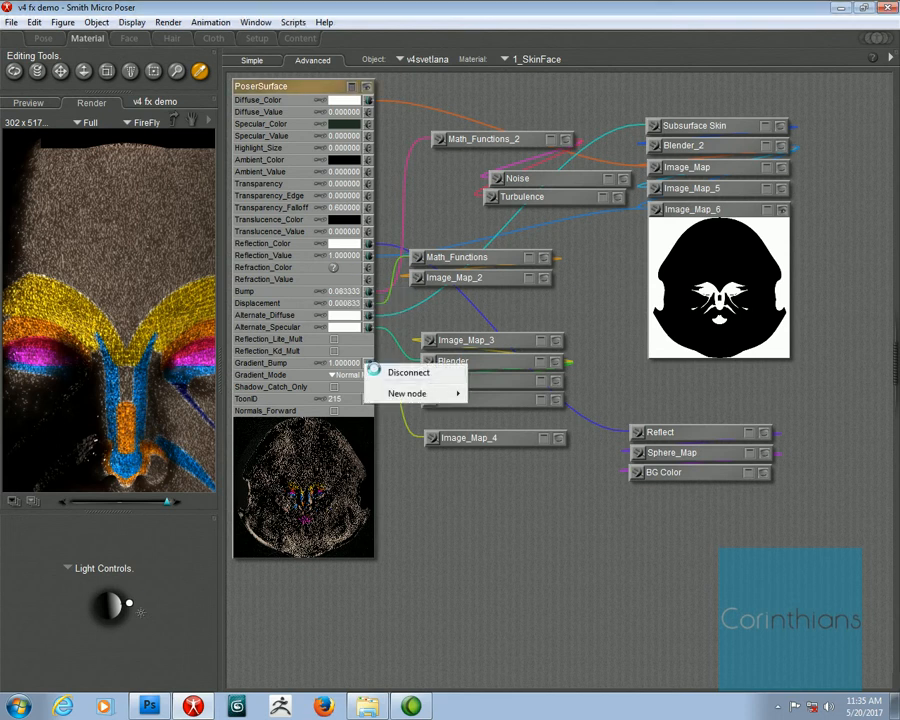
pyautogui.click(384, 372)
pyautogui.click(352, 295)
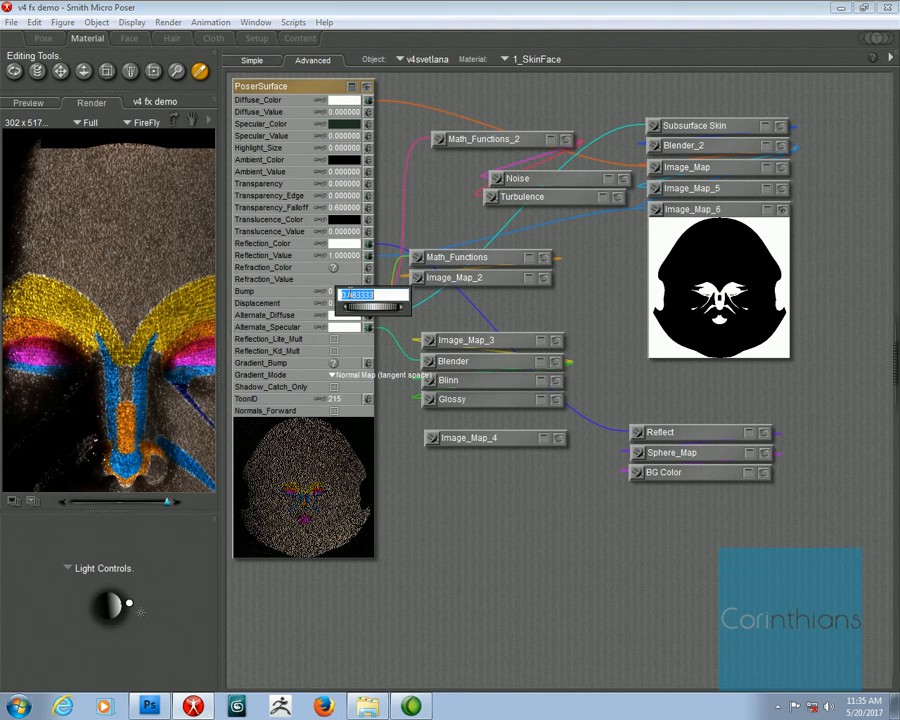
pyautogui.write('.083')
pyautogui.press('Return')
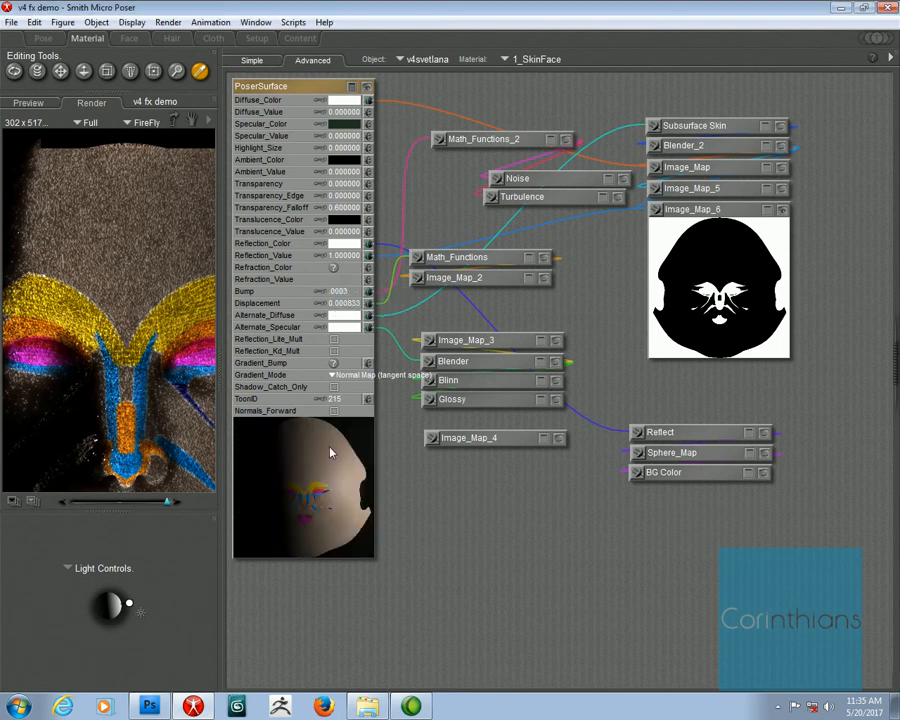
# - Try a Bump value of 0.003 on PoserSurface
pyautogui.click(347, 294)
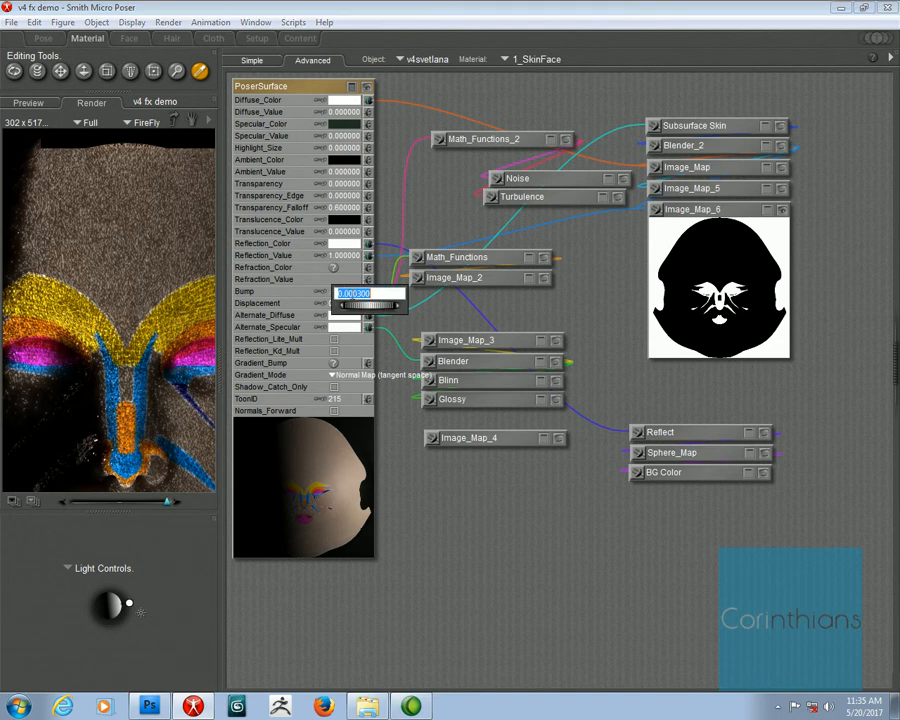
pyautogui.moveTo(358, 294); pyautogui.dragTo(403, 294)
pyautogui.press('BackSpace')
pyautogui.press('BackSpace')
pyautogui.write('3')
pyautogui.press('Return')
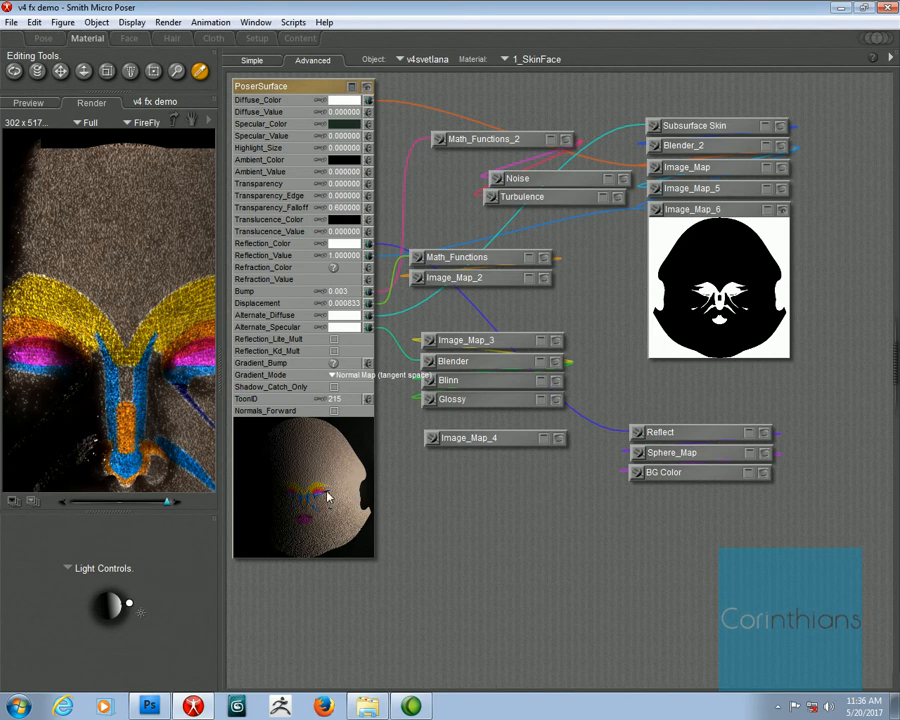
# - Set the Bump value of PoserSurface to 0.0007
pyautogui.click(342, 292)
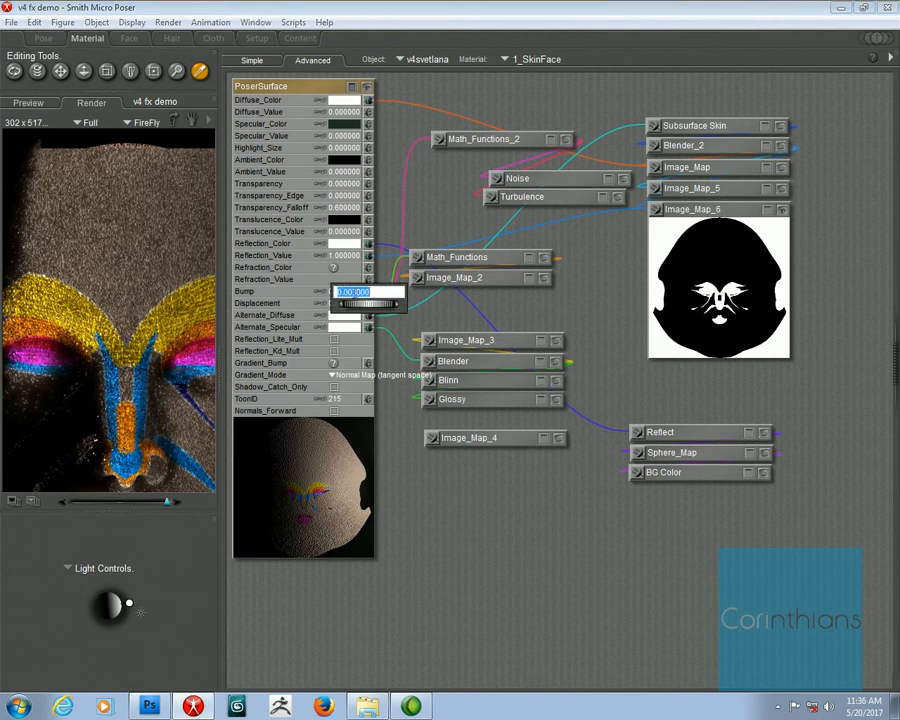
pyautogui.write('0.0007')
pyautogui.press('Return')
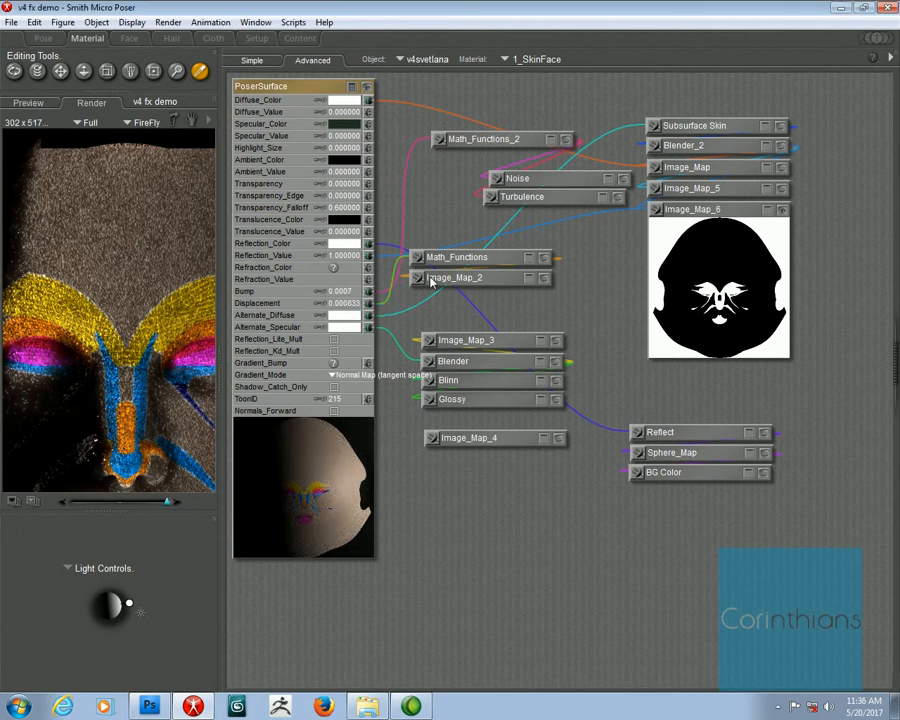
# - Stack the collapsed Math_Functions_2, Noise and Turbulence nodes above Math_Functions and check the Math_Functions_2 preview
pyautogui.moveTo(516, 139); pyautogui.dragTo(531, 125)
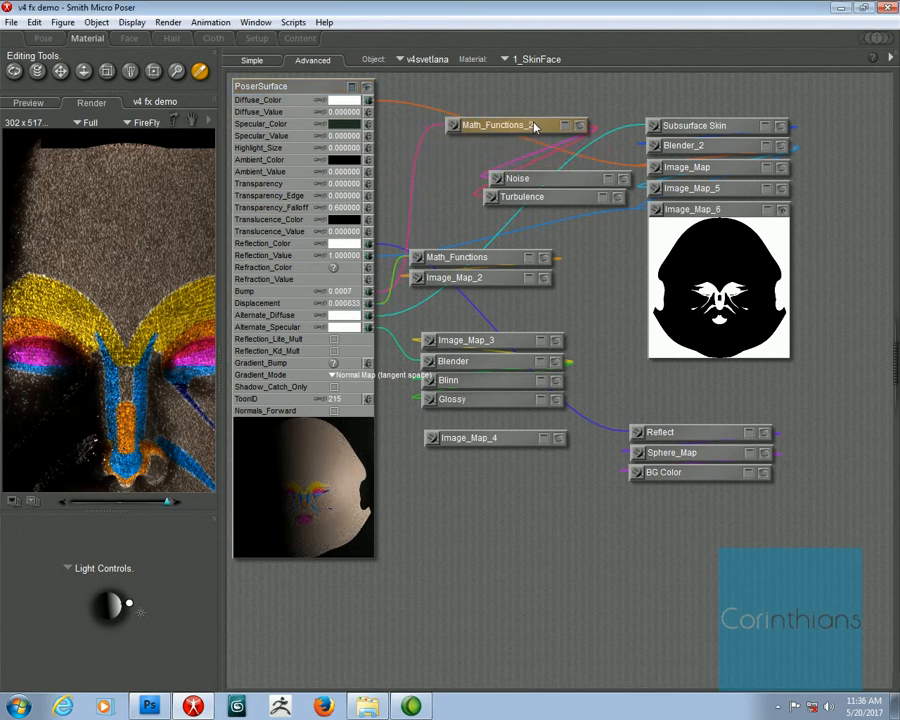
pyautogui.click(518, 180)
pyautogui.moveTo(518, 180); pyautogui.dragTo(445, 186)
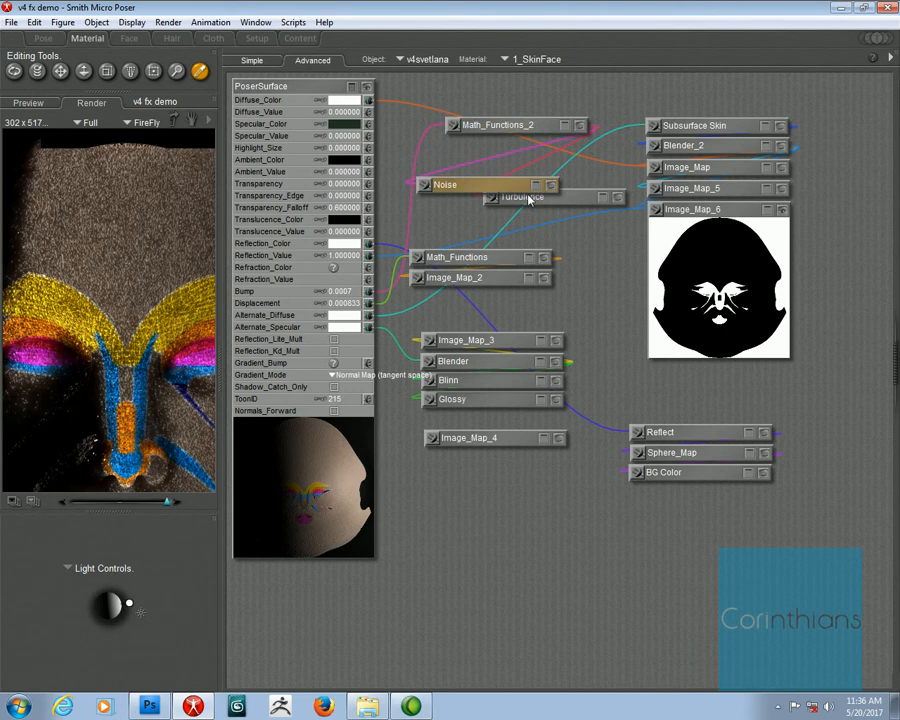
pyautogui.moveTo(507, 200); pyautogui.dragTo(458, 203)
pyautogui.moveTo(470, 134); pyautogui.dragTo(453, 182)
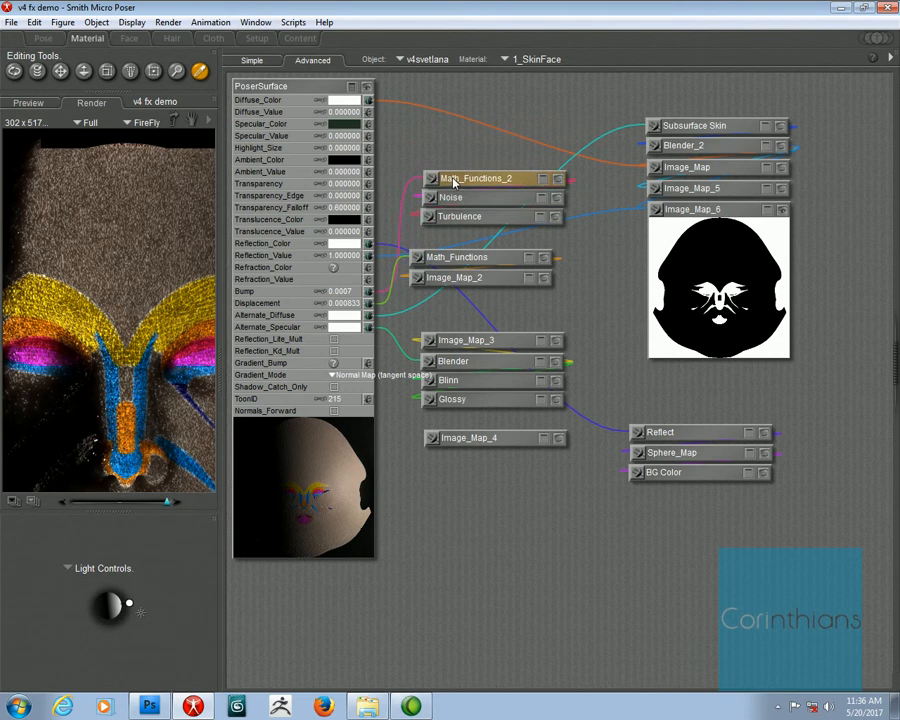
pyautogui.click(557, 180)
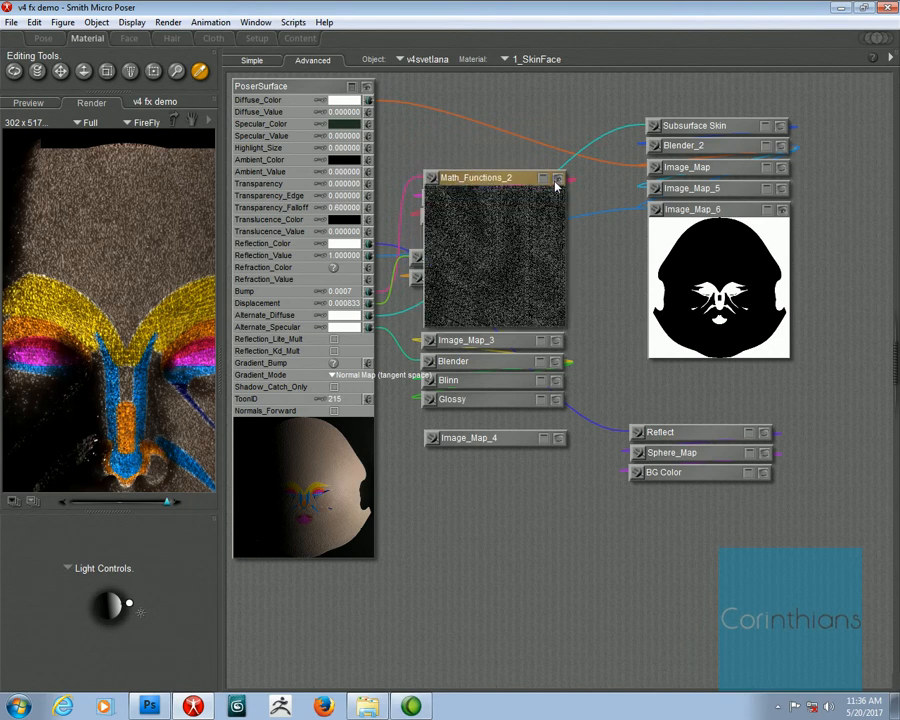
pyautogui.click(558, 180)
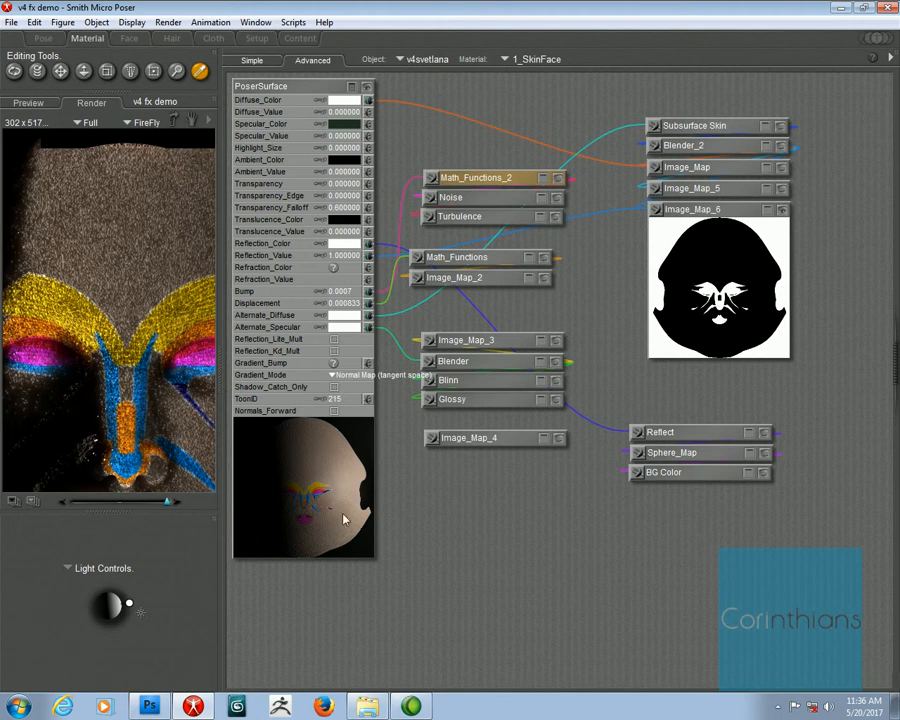
# - Add a Blender math node next to PoserSurface and set its Blending value to 1
pyautogui.rightClick(451, 127)
pyautogui.moveTo(478, 133)
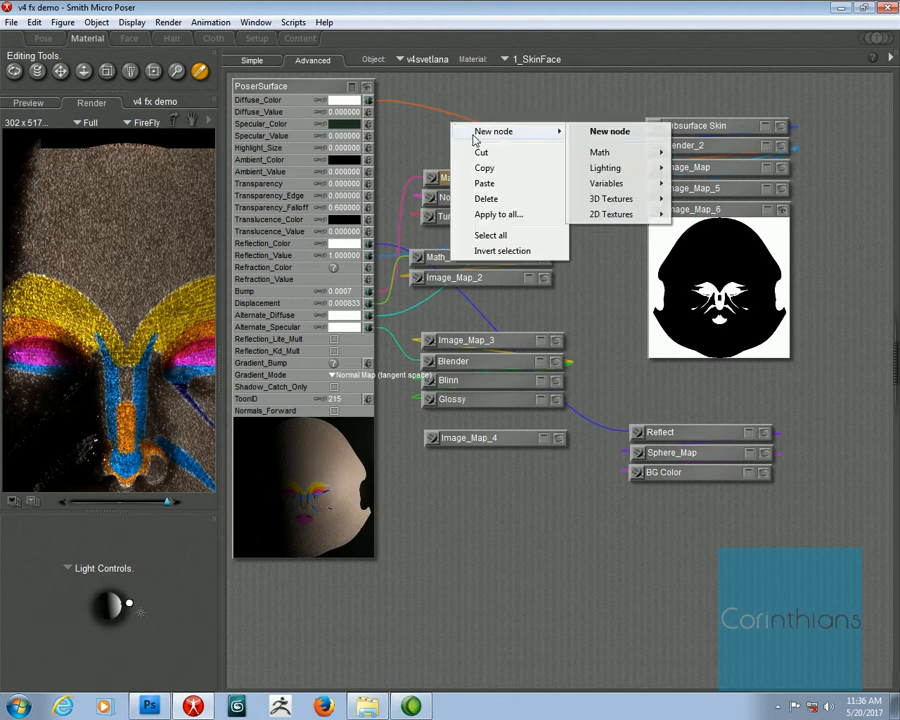
pyautogui.moveTo(621, 157)
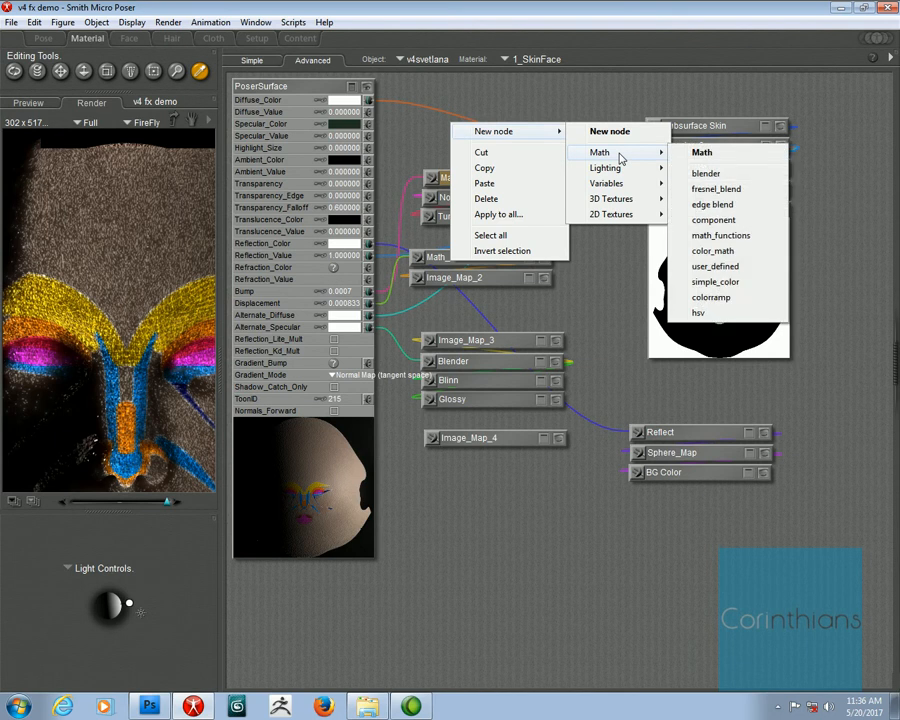
pyautogui.click(705, 174)
pyautogui.moveTo(490, 125); pyautogui.dragTo(407, 106)
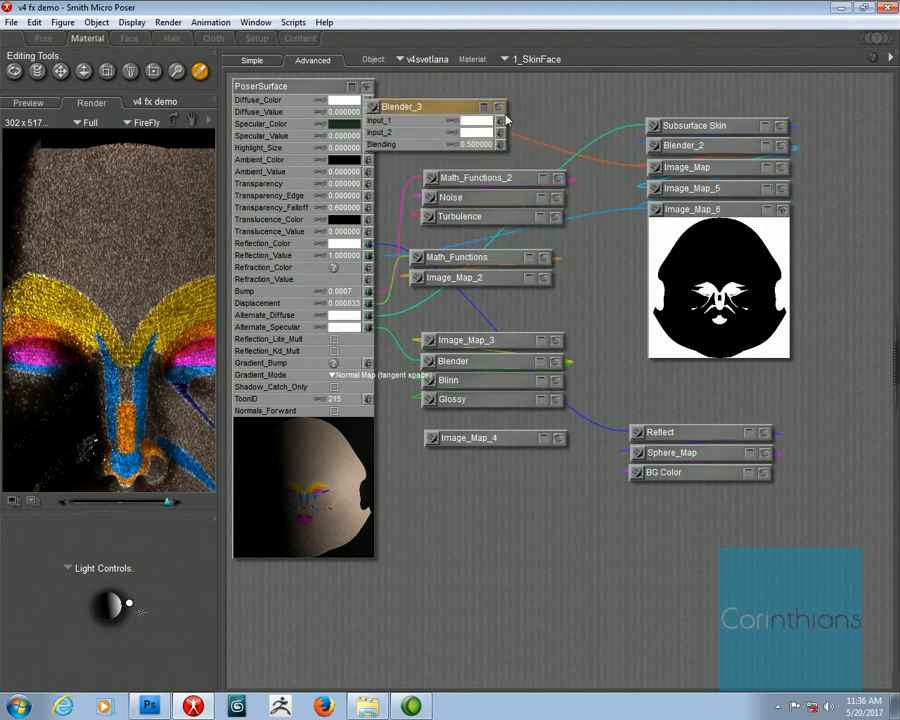
pyautogui.click(476, 144)
pyautogui.write('1')
pyautogui.press('Return')
# - Show the preview of Blender_3, then connect Math_Functions_2 to its Input_2 and Image_Map_6 to its Blending
pyautogui.moveTo(418, 112); pyautogui.dragTo(320, 125)
pyautogui.click(396, 121)
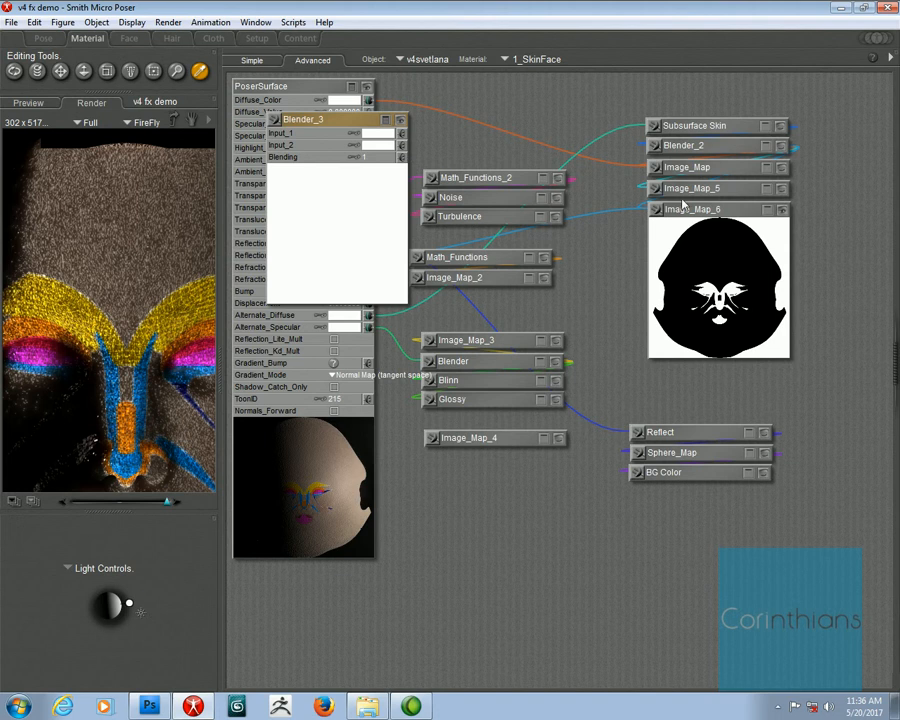
pyautogui.moveTo(402, 157)
pyautogui.mouseDown()
pyautogui.moveTo(411, 160)
pyautogui.moveTo(407, 148)
pyautogui.mouseUp()
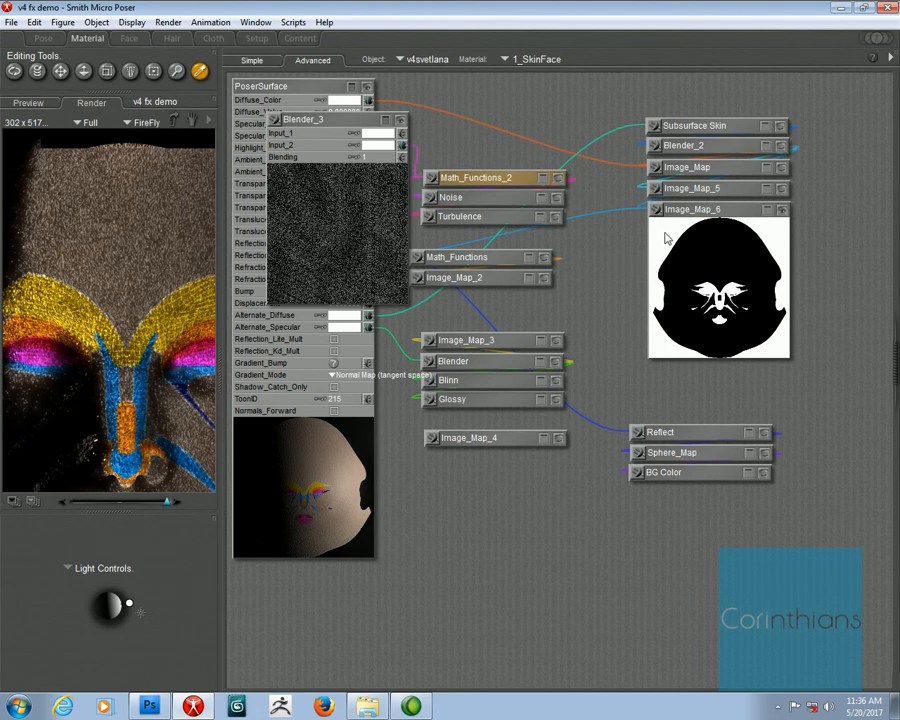
pyautogui.moveTo(656, 210); pyautogui.dragTo(399, 159)
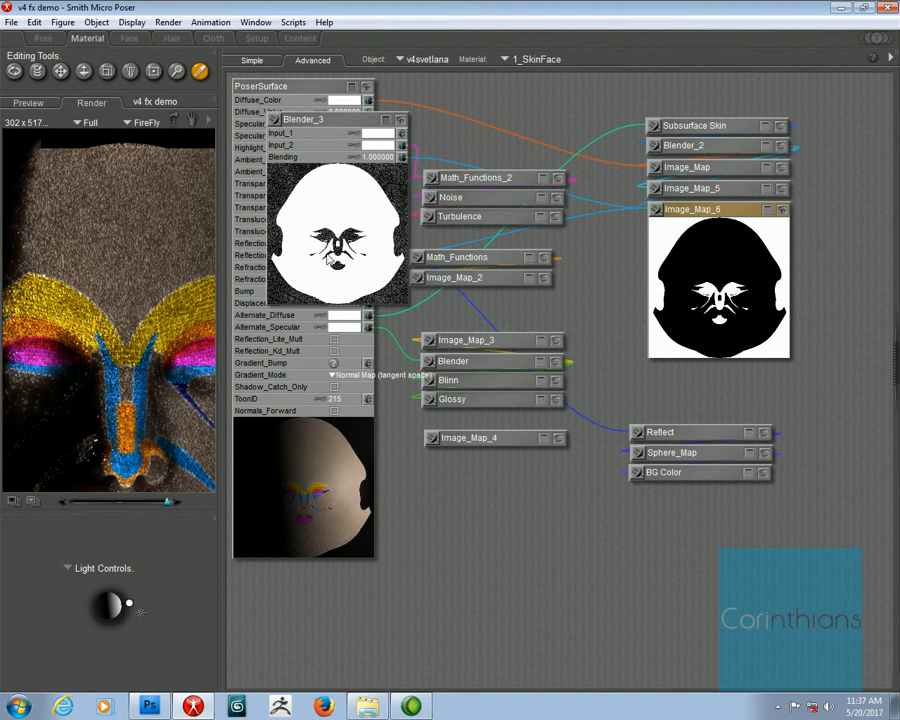
# - Connect Blender_3 to the PoserSurface Bump channel and place the node, with its inputs hidden, above Math_Functions_2
pyautogui.moveTo(314, 121); pyautogui.dragTo(368, 291)
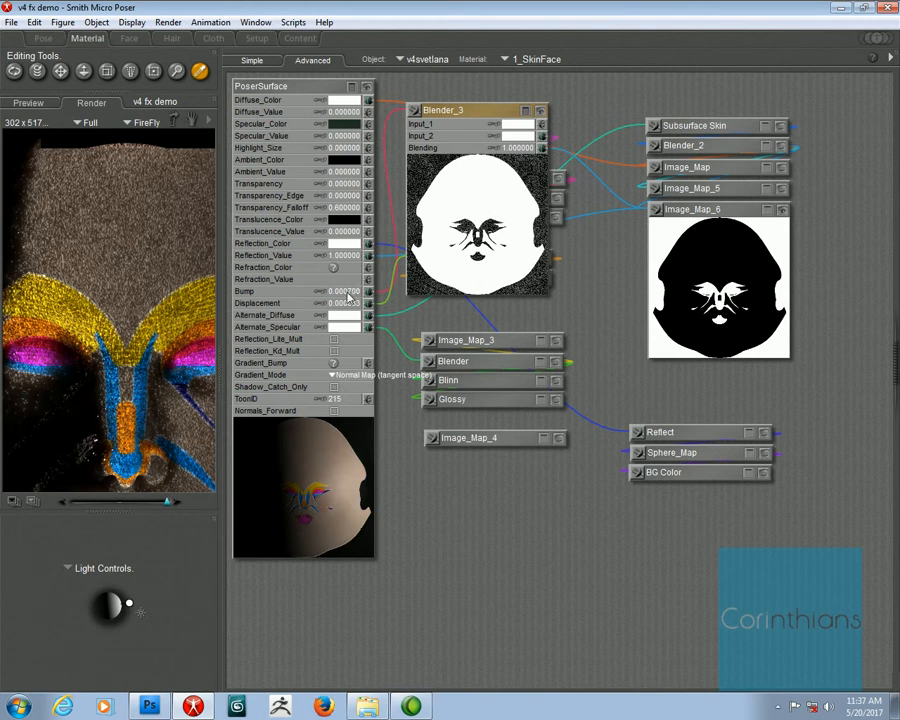
pyautogui.click(540, 111)
pyautogui.moveTo(493, 116); pyautogui.dragTo(498, 152)
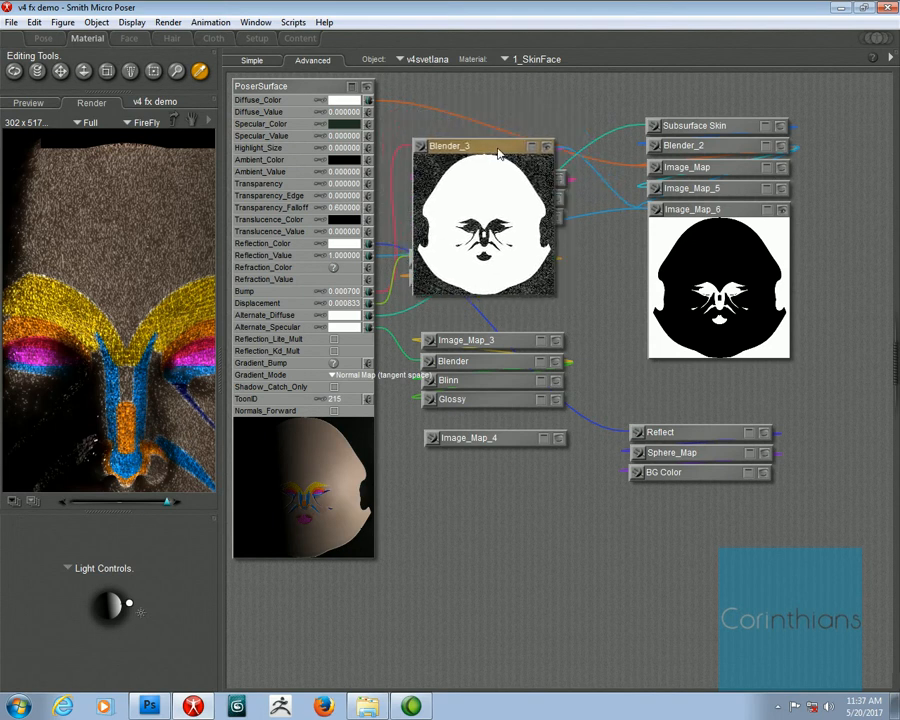
# - Connect Image_Map_4 to the Gradient_Bump channel of PoserSurface
pyautogui.click(252, 60)
pyautogui.click(332, 61)
pyautogui.moveTo(431, 438); pyautogui.dragTo(368, 363)
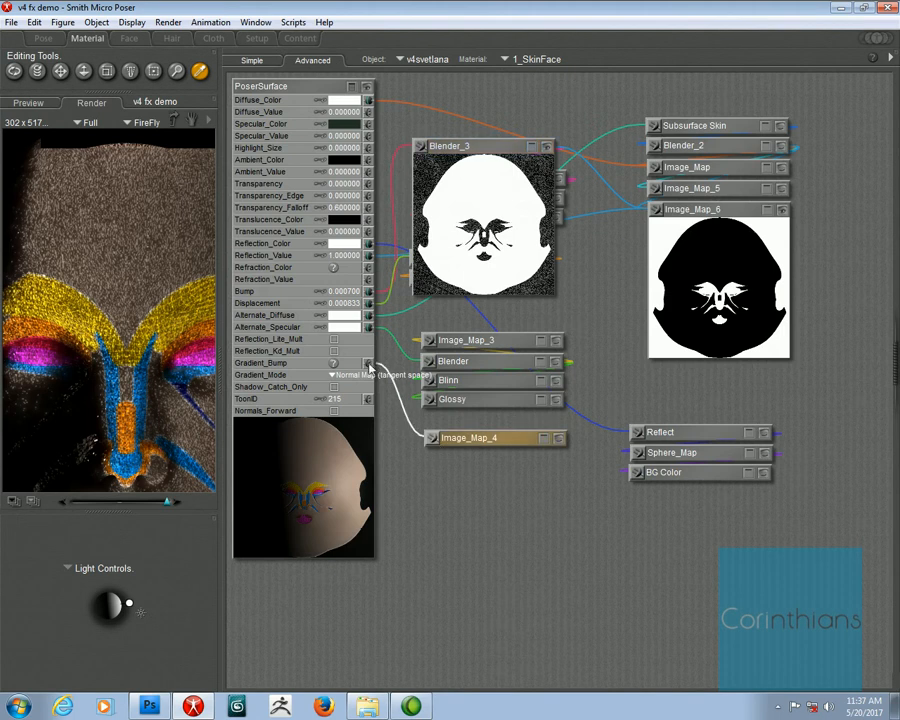
# - Apply the 1_SkinFace material to all materials of the figure from the simple material view
pyautogui.click(252, 60)
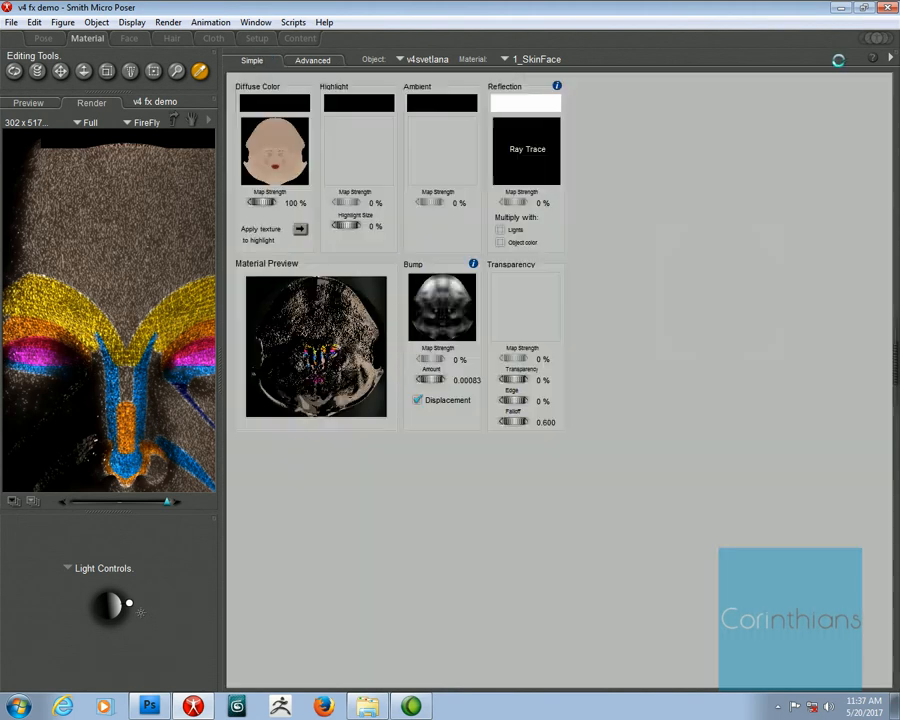
pyautogui.click(891, 59)
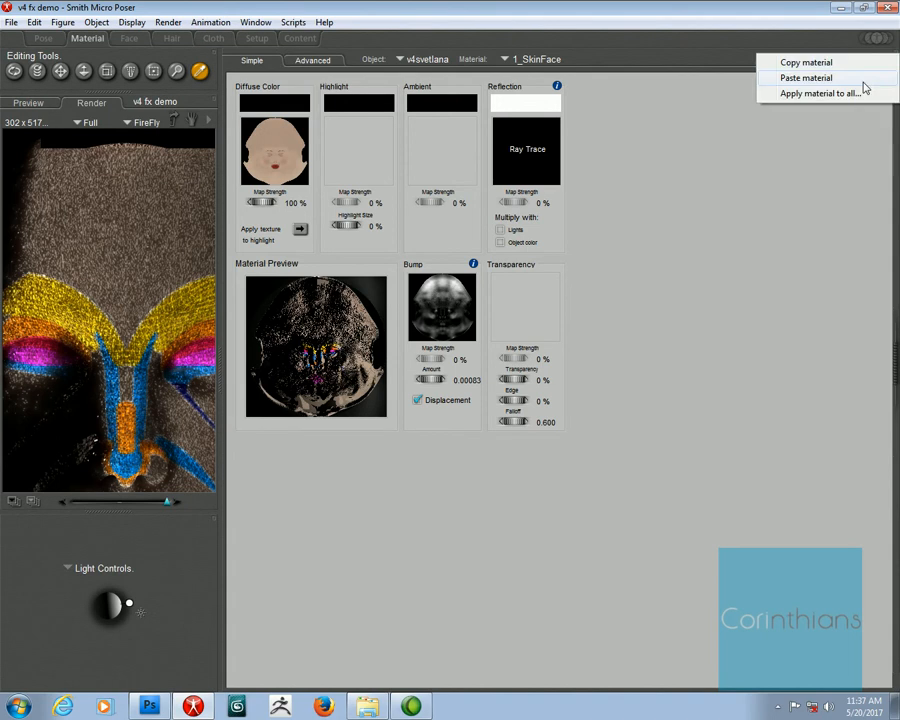
pyautogui.click(860, 91)
pyautogui.click(632, 442)
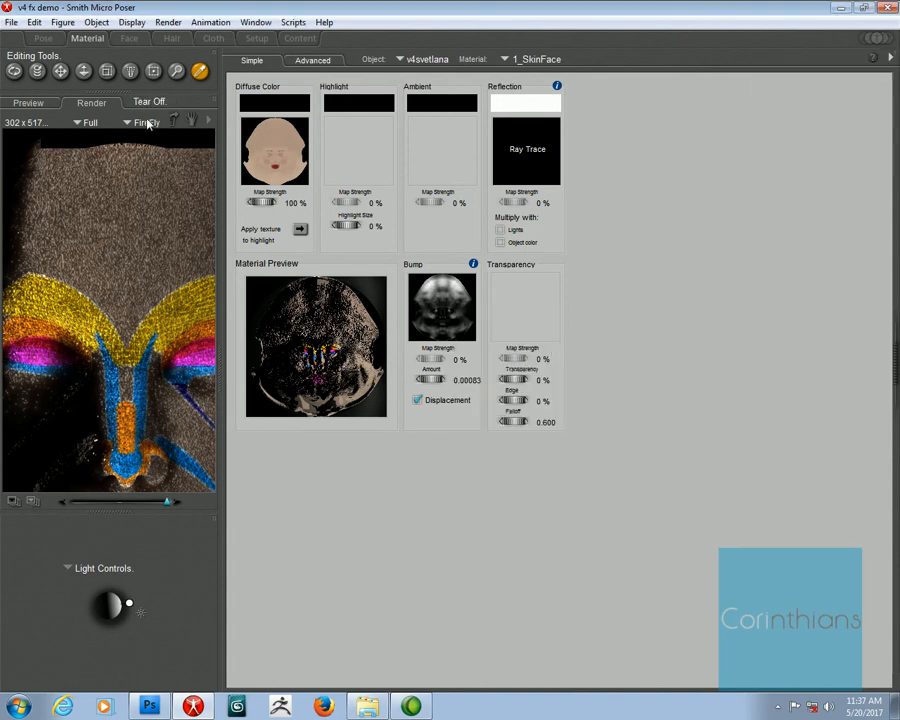
# - Render the face with FireFly in the Pose room and wipe between it and the previous render
pyautogui.click(40, 39)
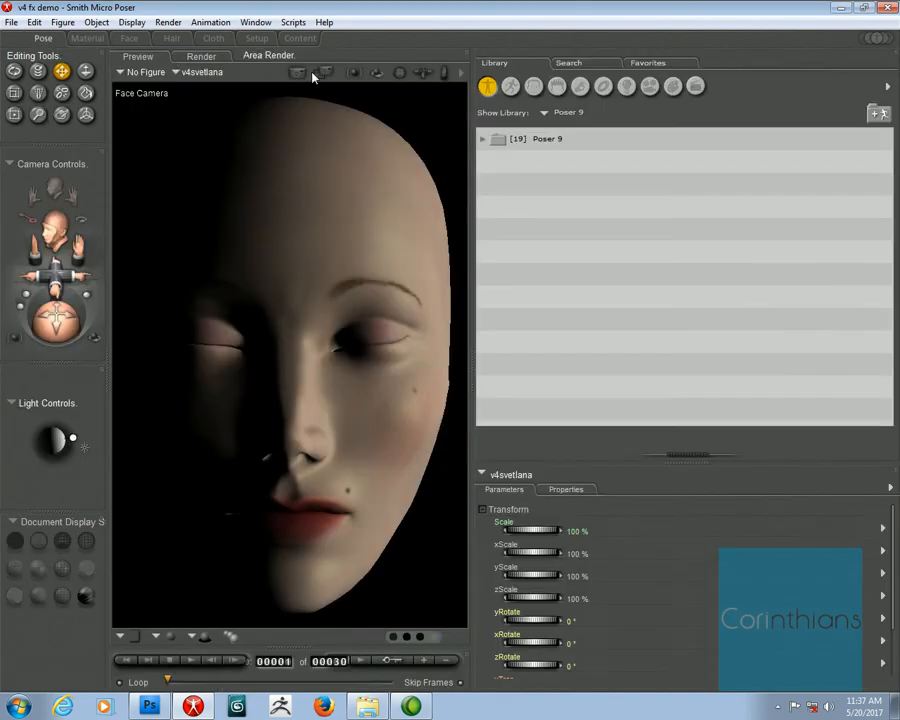
pyautogui.click(297, 72)
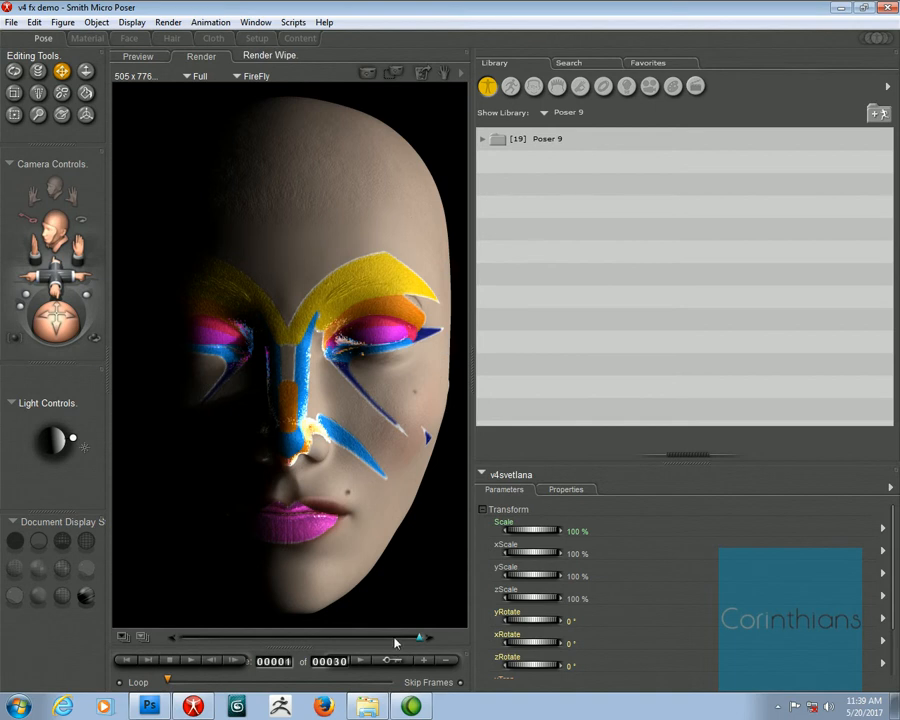
pyautogui.moveTo(395, 643); pyautogui.dragTo(165, 640)
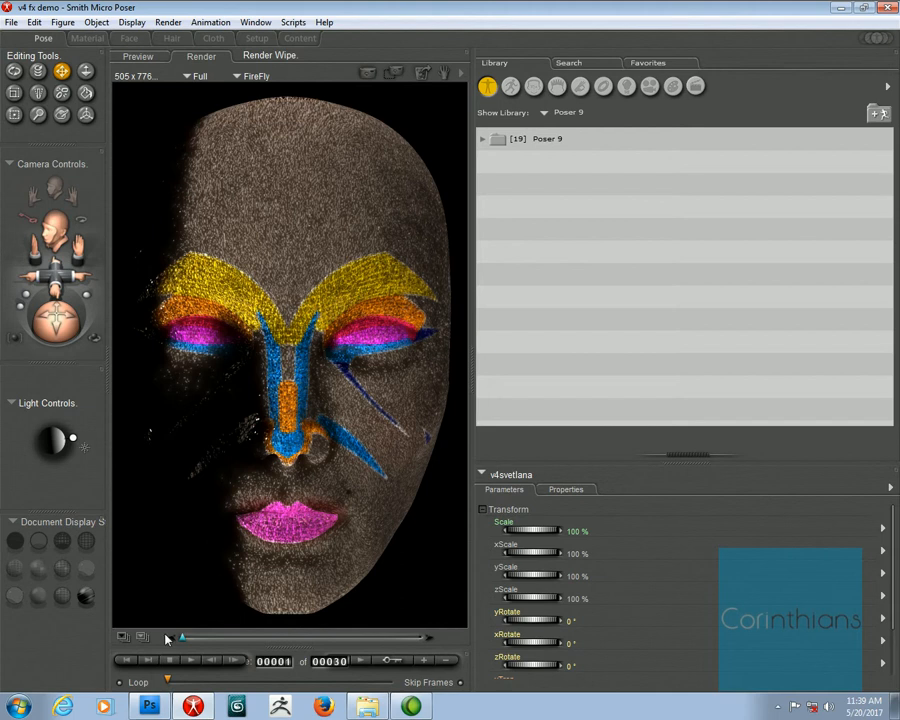
pyautogui.moveTo(168, 638); pyautogui.dragTo(483, 640)
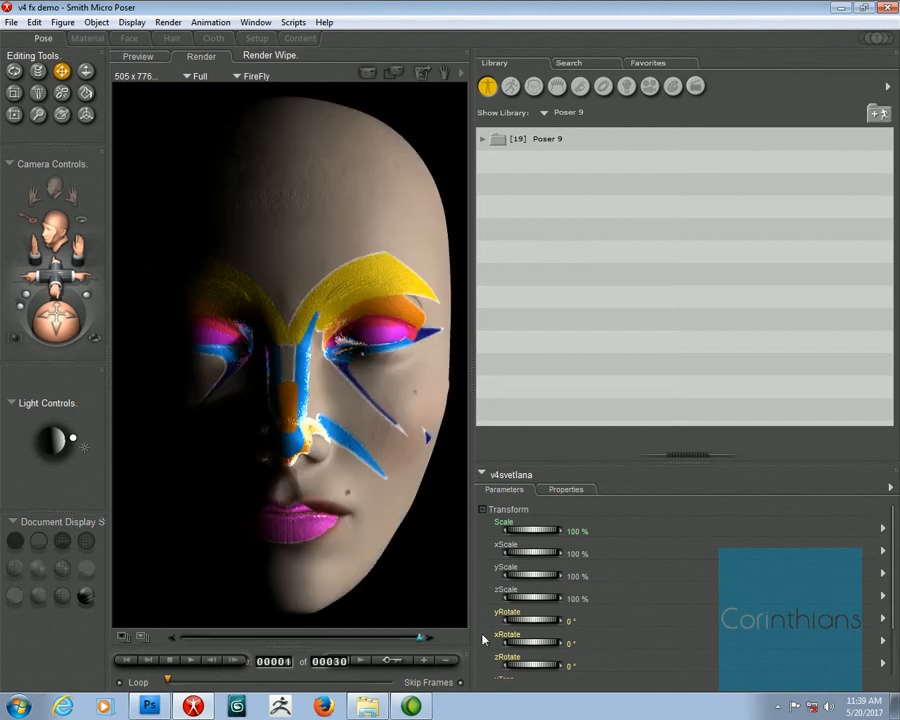
pyautogui.moveTo(418, 637); pyautogui.dragTo(315, 636)
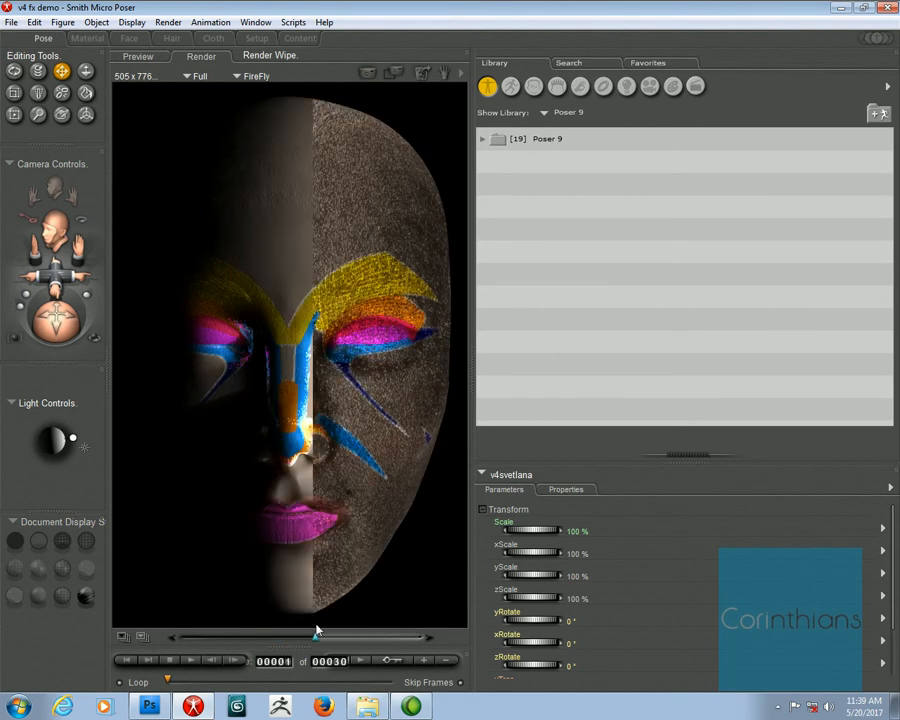
# - Compare the new render with the stored render 2017-5-21_21h42m33s
pyautogui.click(141, 636)
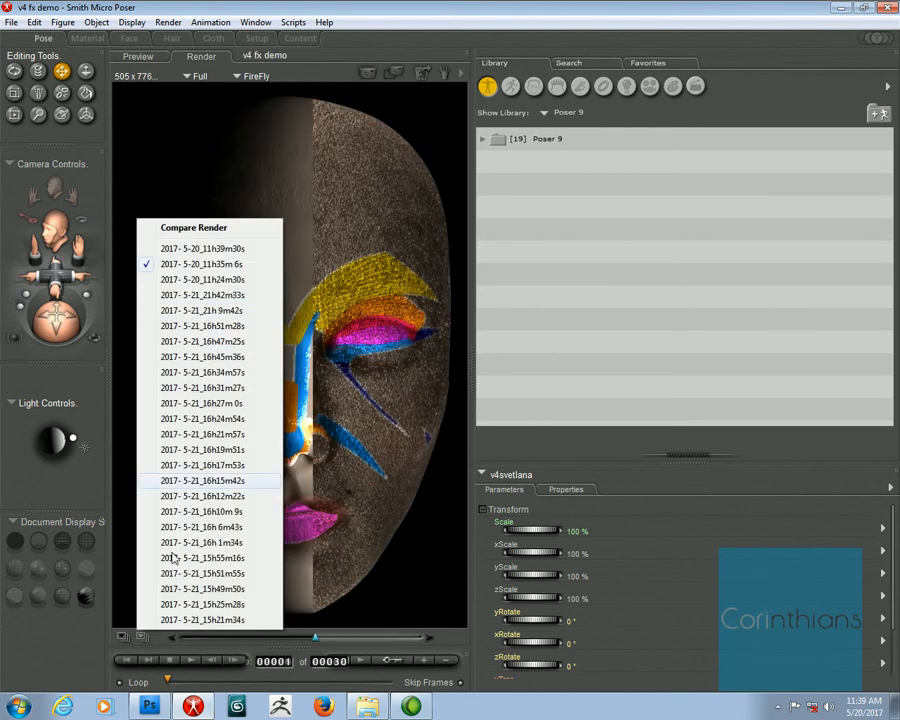
pyautogui.click(193, 293)
pyautogui.moveTo(315, 636); pyautogui.dragTo(174, 634)
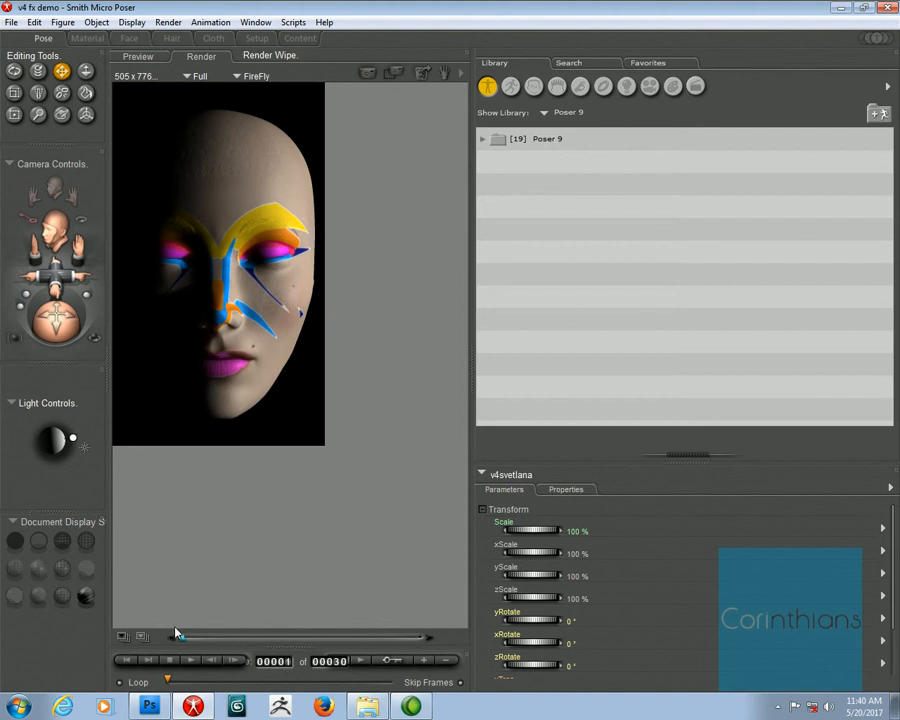
pyautogui.moveTo(175, 634); pyautogui.dragTo(422, 632)
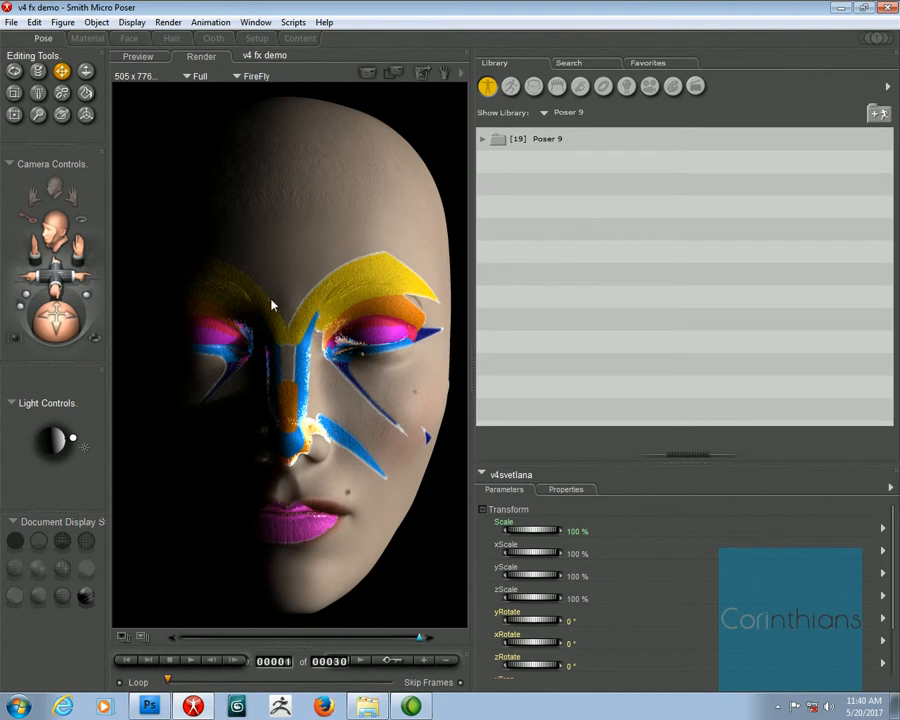
# - Return to the advanced node view of 1_SkinFace in the Material room and collapse Blender_3
pyautogui.click(87, 38)
pyautogui.click(92, 240)
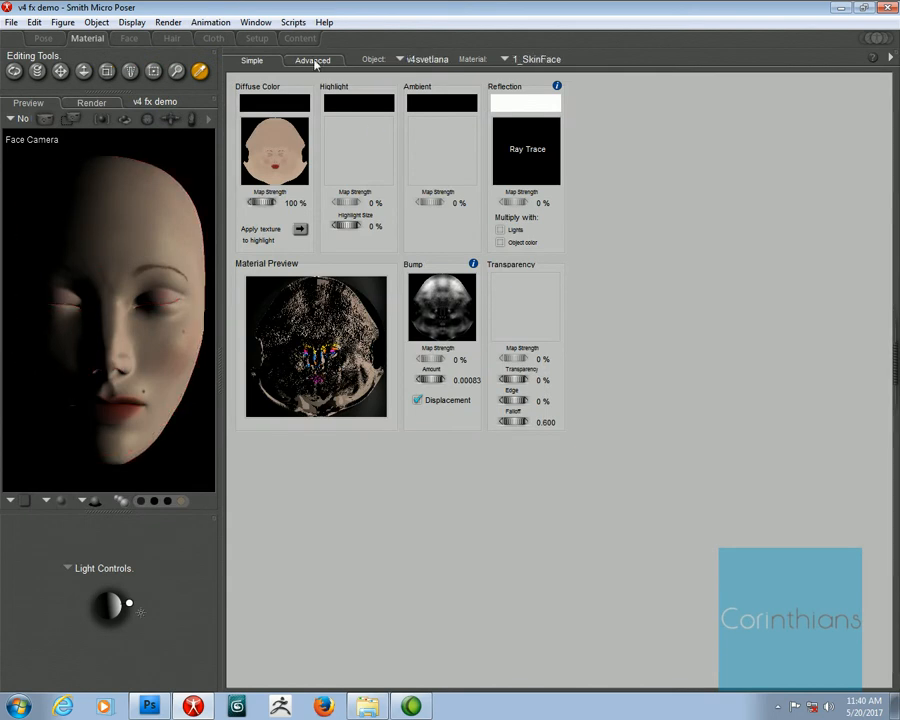
pyautogui.click(313, 60)
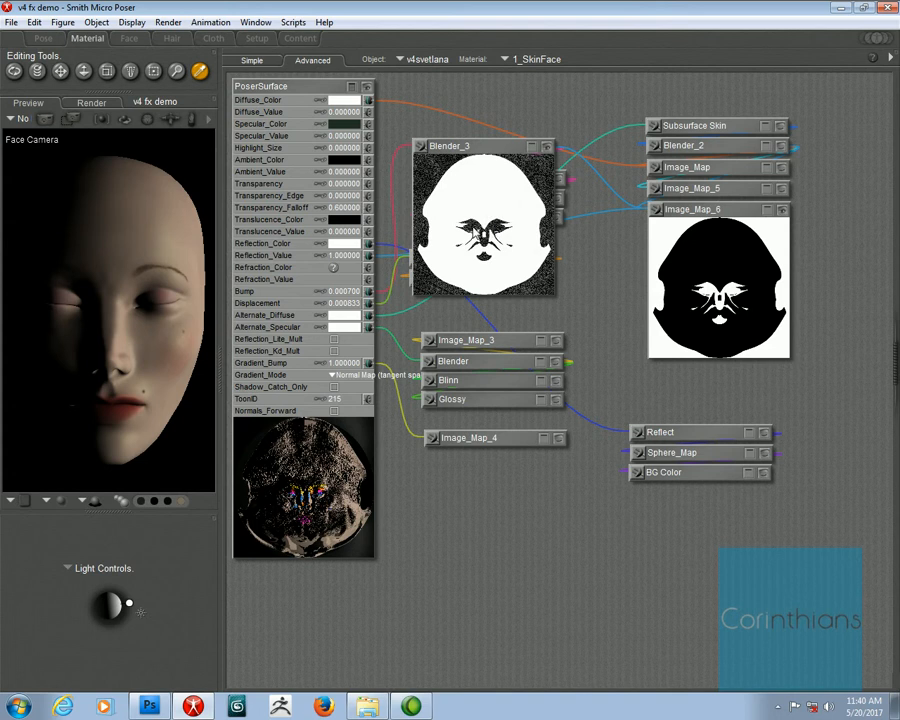
pyautogui.click(546, 147)
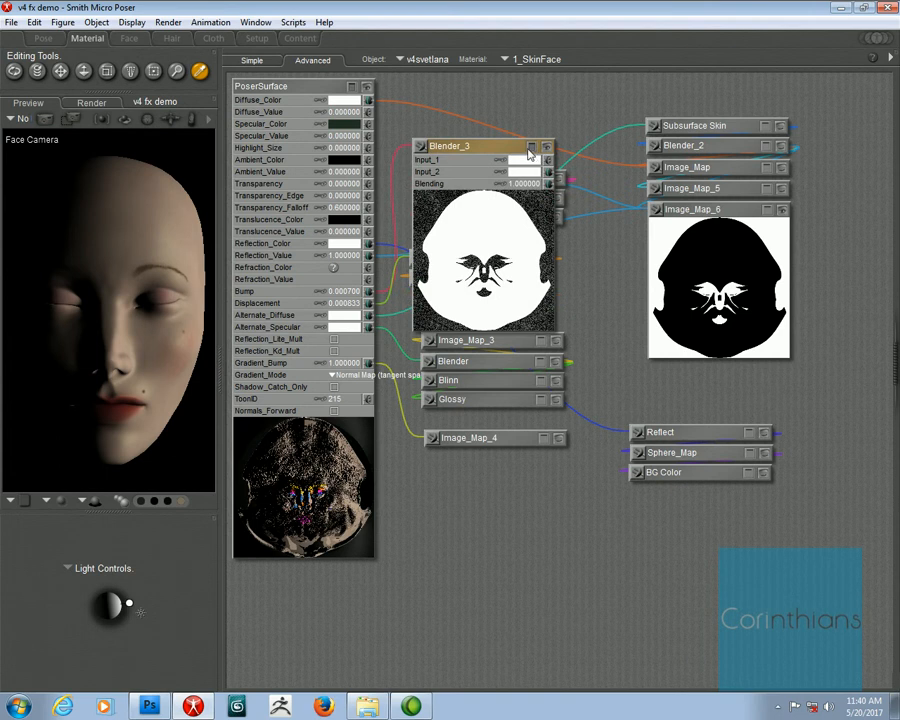
pyautogui.click(546, 148)
pyautogui.click(531, 148)
# - Expand Math_Functions_2 and try Add as its Math_Argument
pyautogui.click(542, 178)
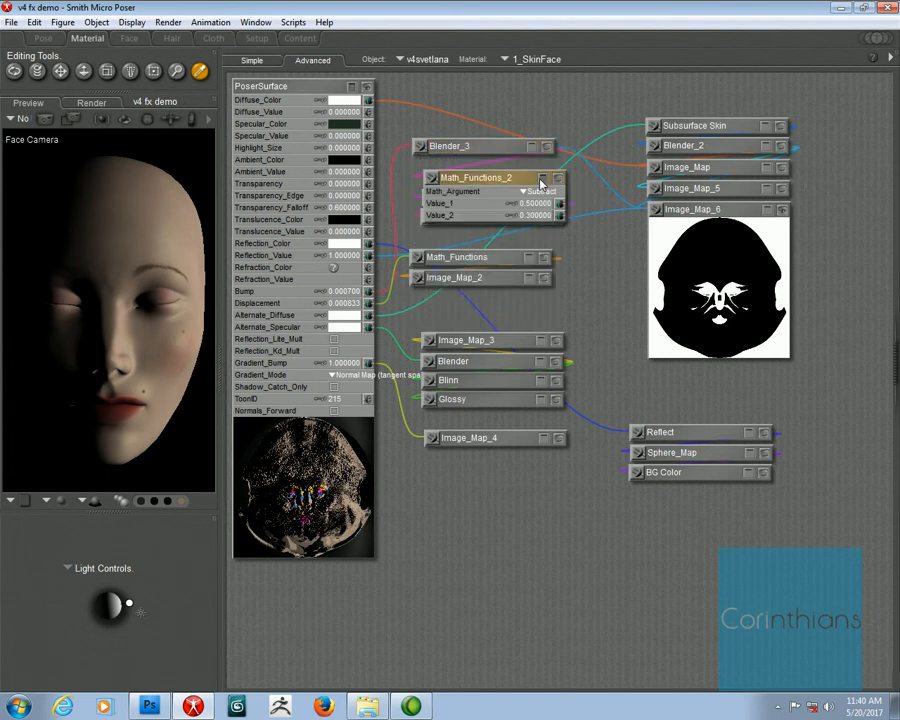
pyautogui.click(538, 192)
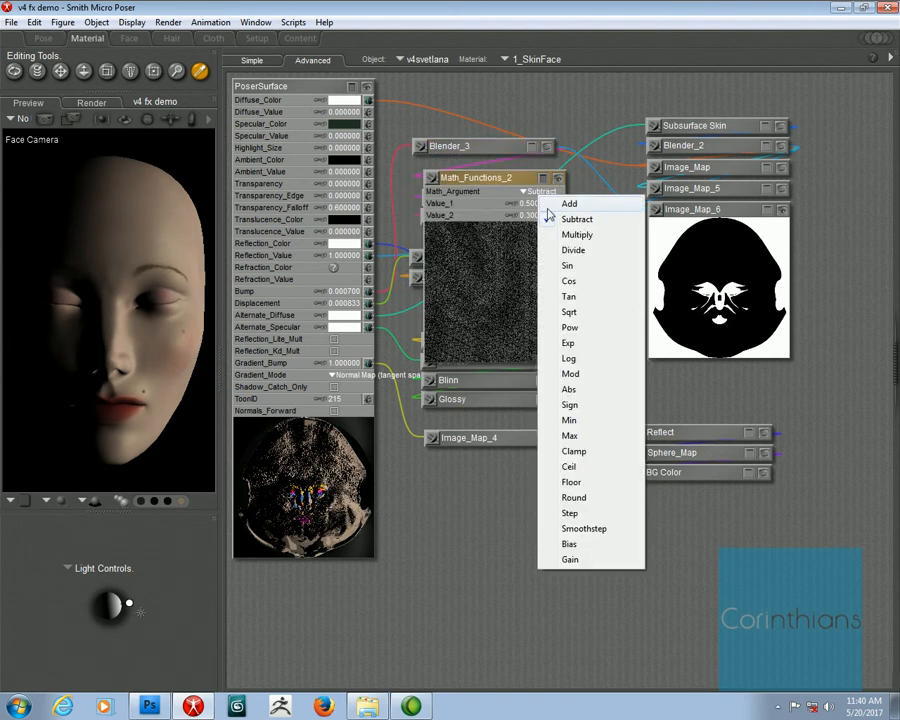
pyautogui.click(548, 203)
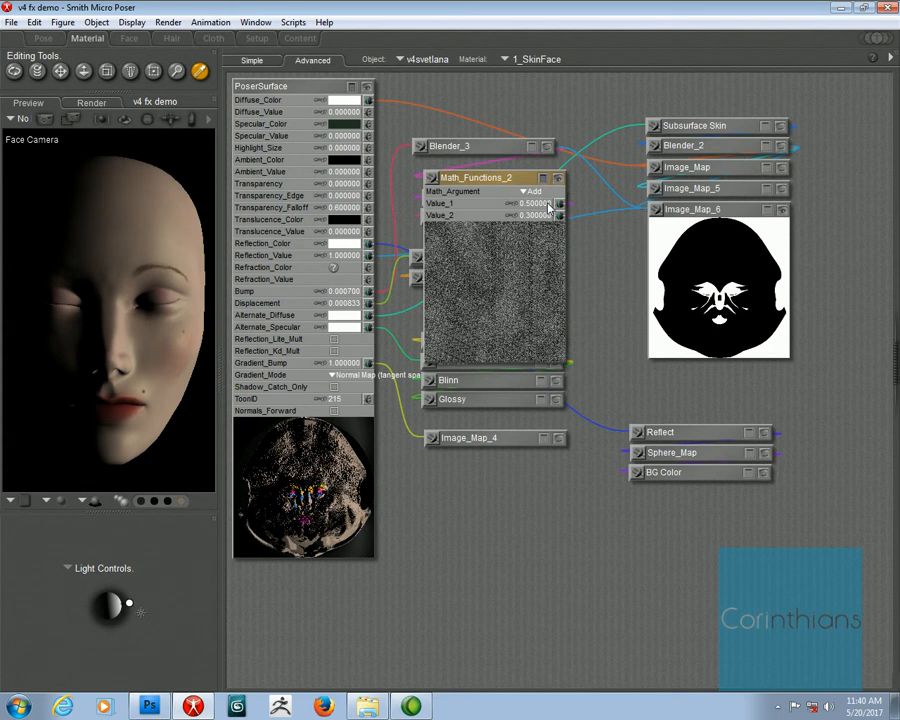
# - Place the Blender_3 preview over the Image_Map stack and set the Math_Argument of Math_Functions_2 to Divide
pyautogui.click(533, 147)
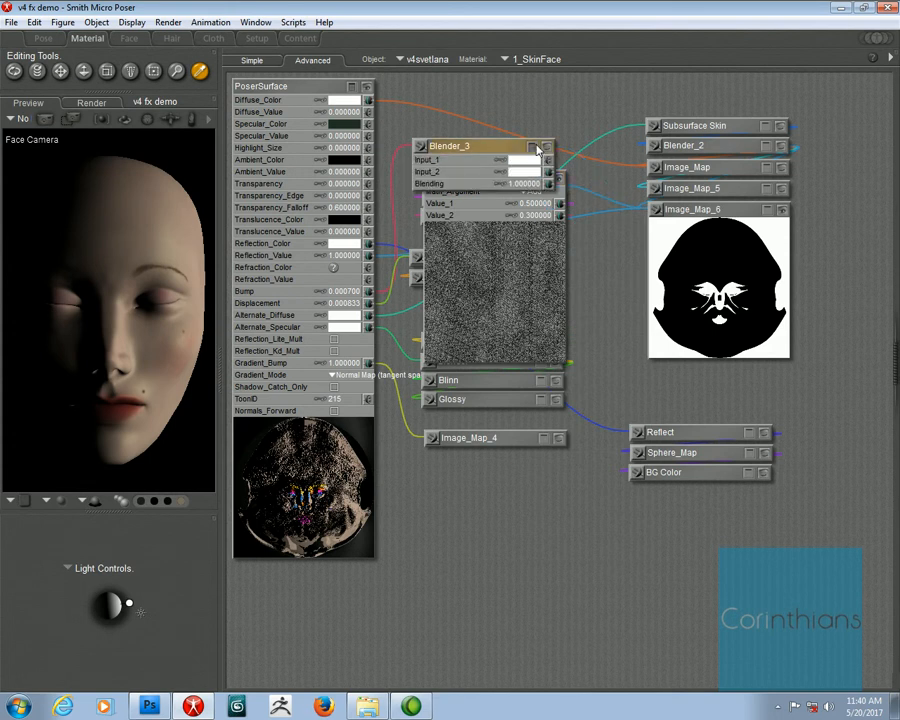
pyautogui.click(534, 147)
pyautogui.click(547, 147)
pyautogui.click(547, 147)
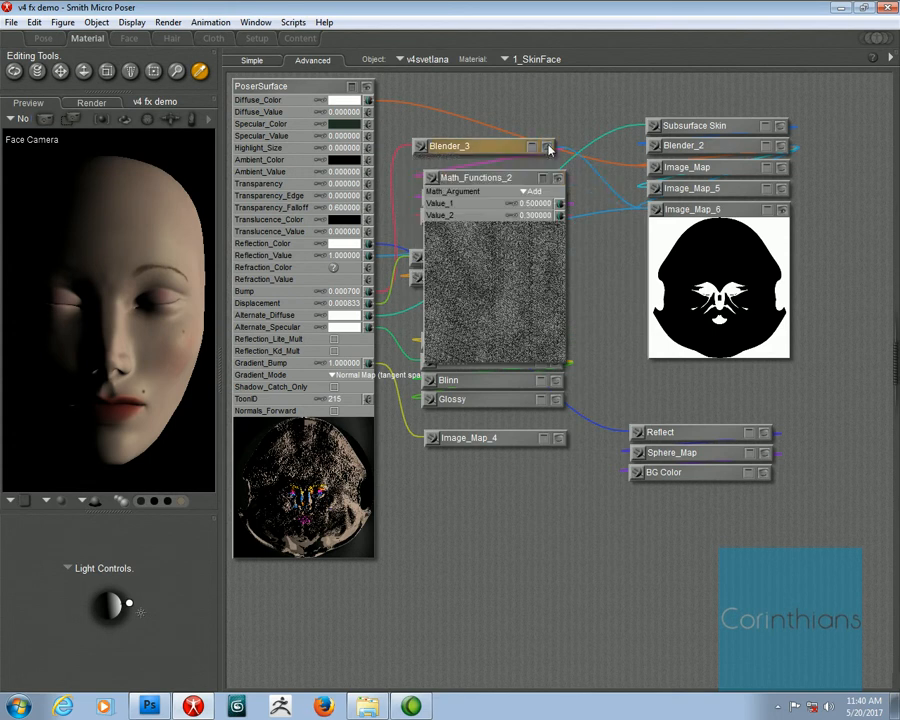
pyautogui.moveTo(533, 150); pyautogui.dragTo(743, 80)
pyautogui.click(753, 76)
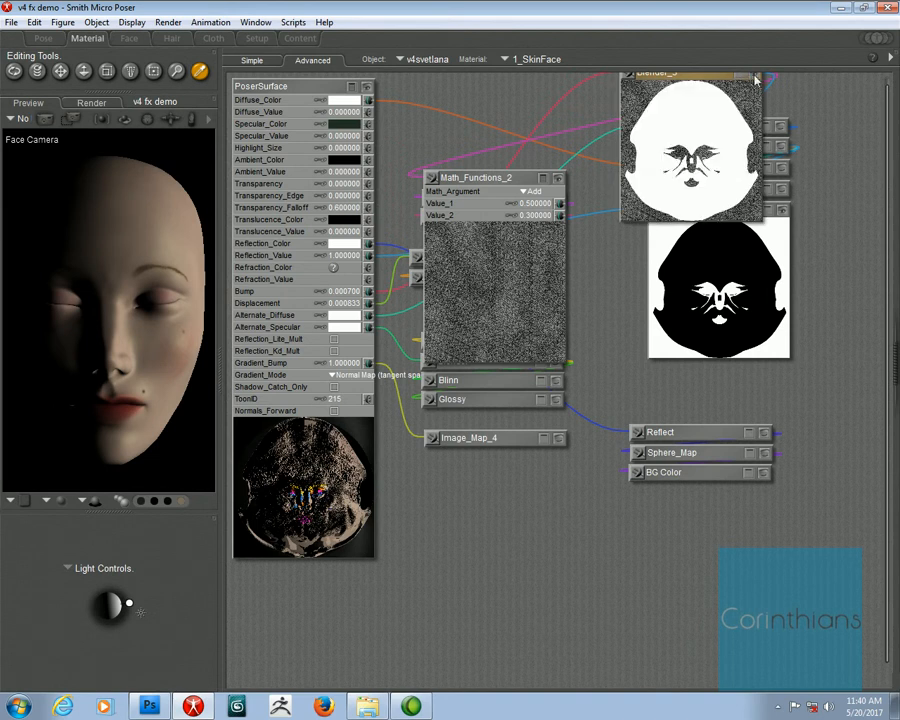
pyautogui.click(530, 191)
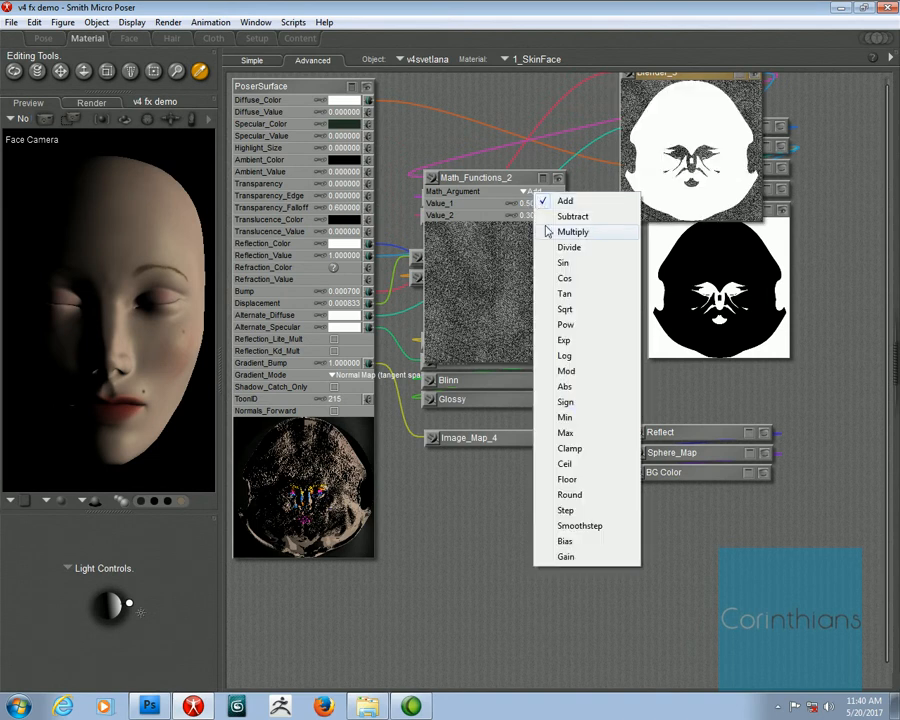
pyautogui.click(544, 247)
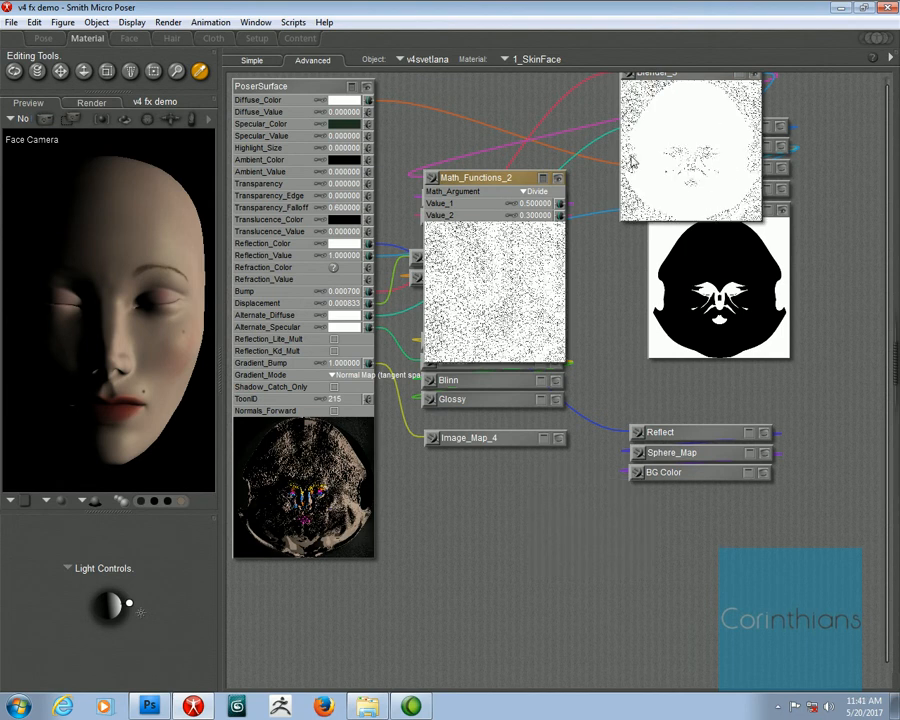
# - Move Blender_3 back above Math_Functions_2 and collapse both nodes
pyautogui.moveTo(711, 76); pyautogui.dragTo(496, 160)
pyautogui.click(560, 157)
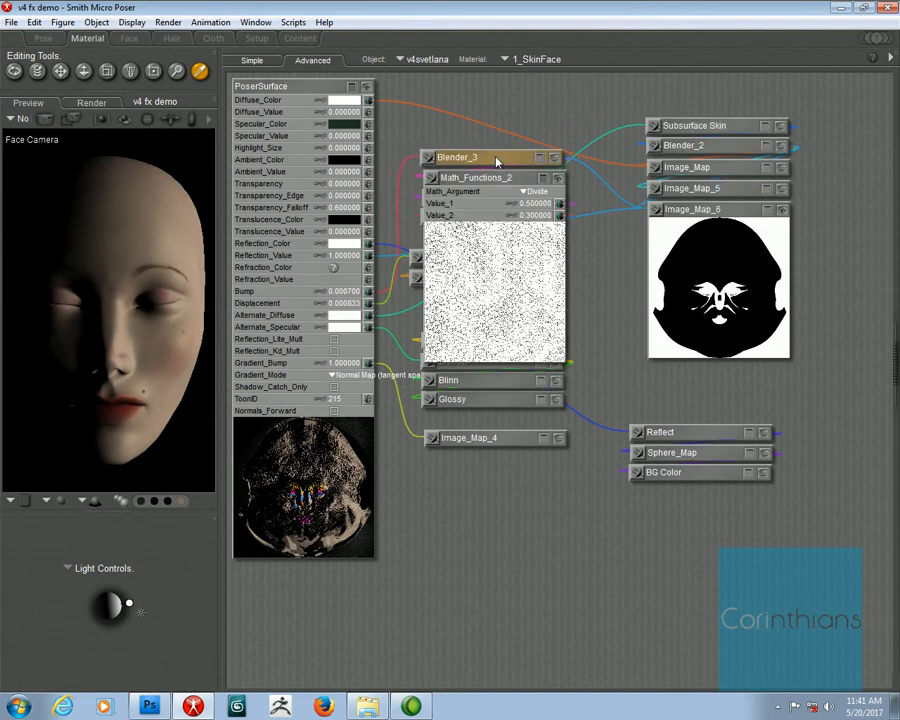
pyautogui.click(557, 178)
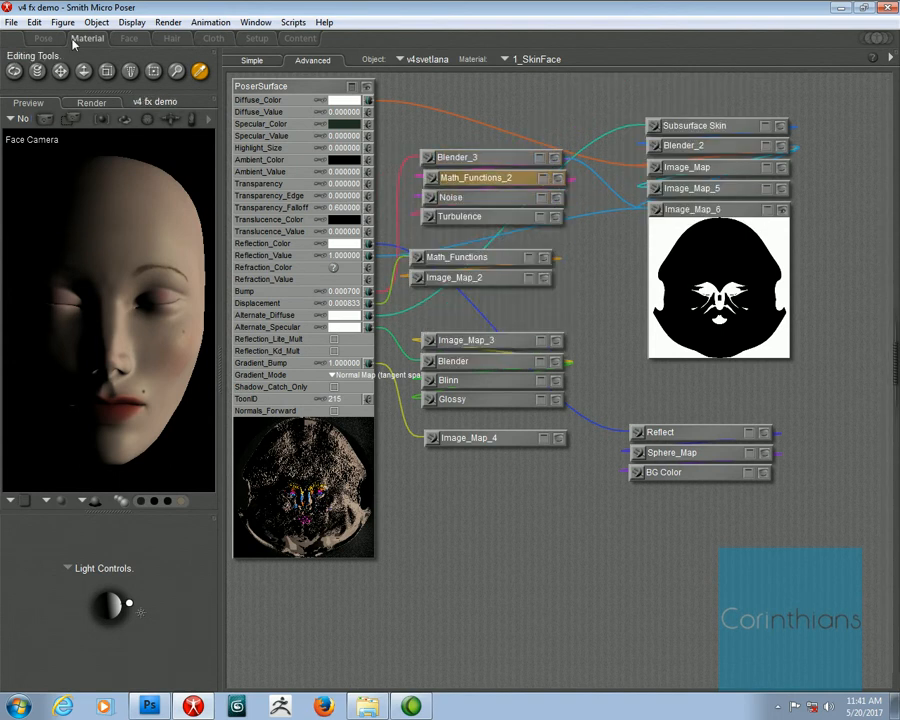
# - Apply the updated face material with the Divide setting to all materials of the figure
pyautogui.click(254, 60)
pyautogui.click(891, 60)
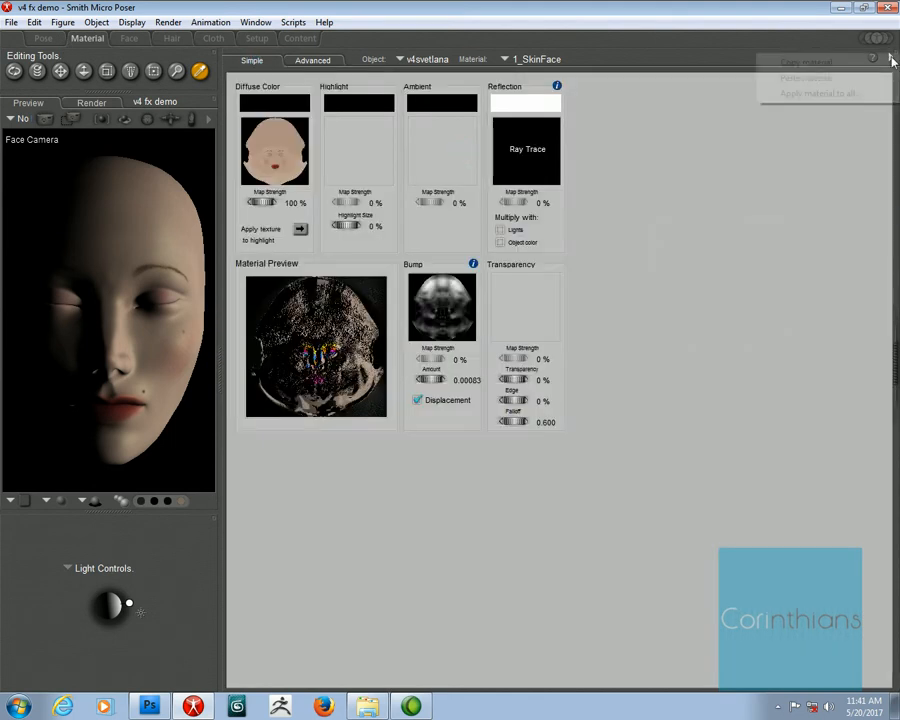
pyautogui.click(878, 94)
pyautogui.click(637, 442)
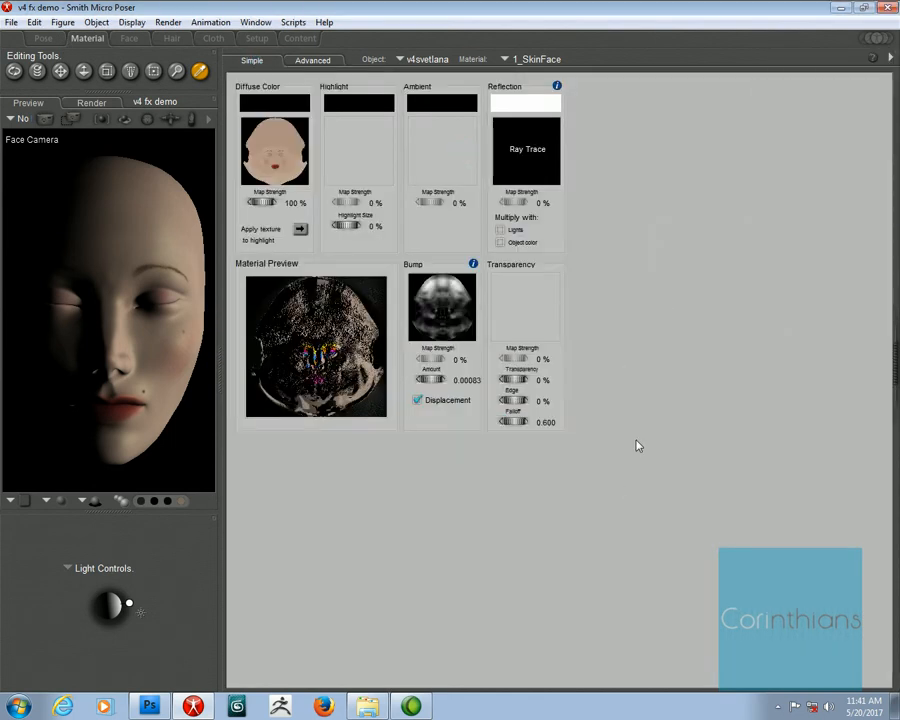
# - Switch to the Pose room and select the Makeup material in the Corinthianscori > Tutorial Series folder of the material library
pyautogui.click(43, 38)
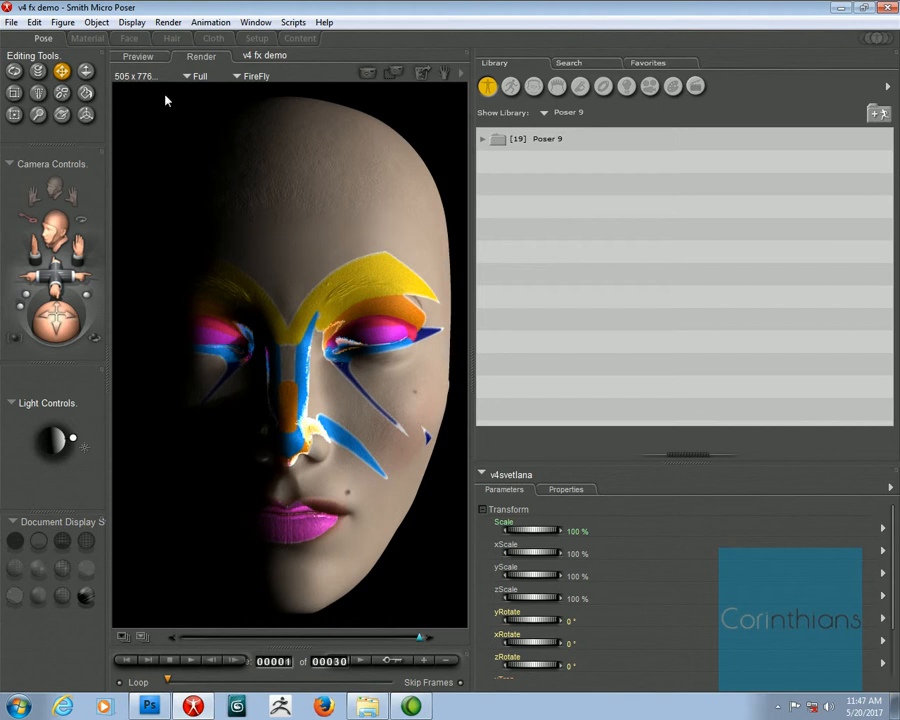
pyautogui.click(671, 88)
pyautogui.click(550, 138)
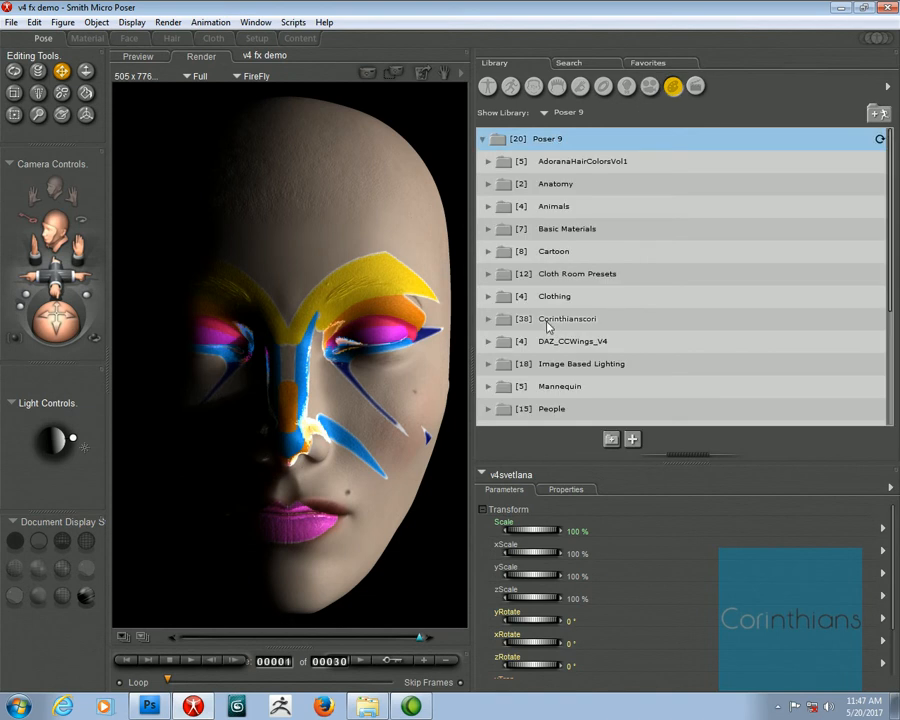
pyautogui.click(546, 320)
pyautogui.scroll(-3, 586, 330)
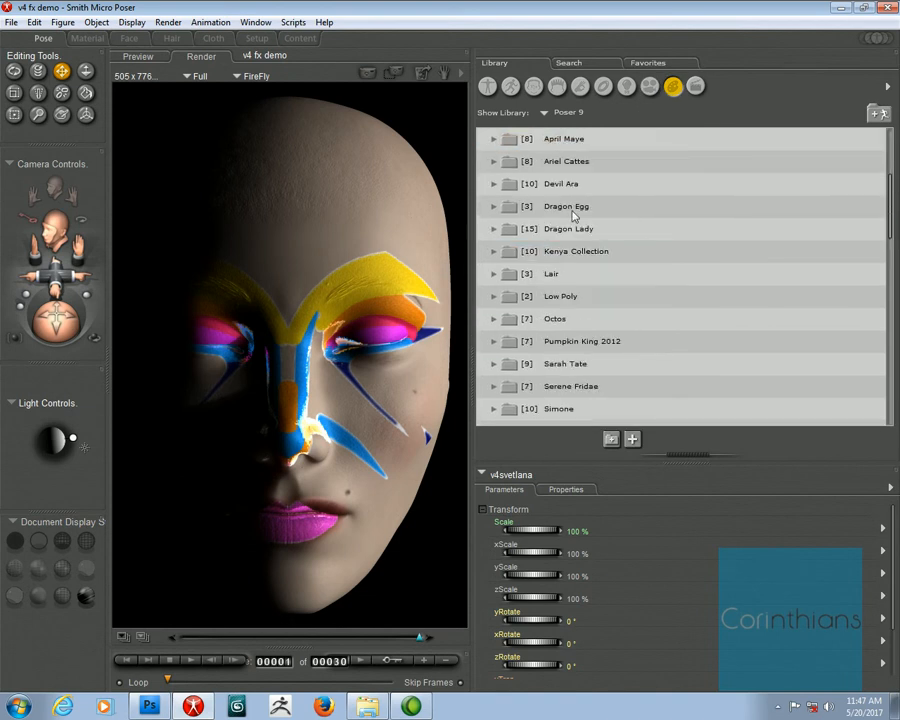
pyautogui.scroll(-4, 586, 295)
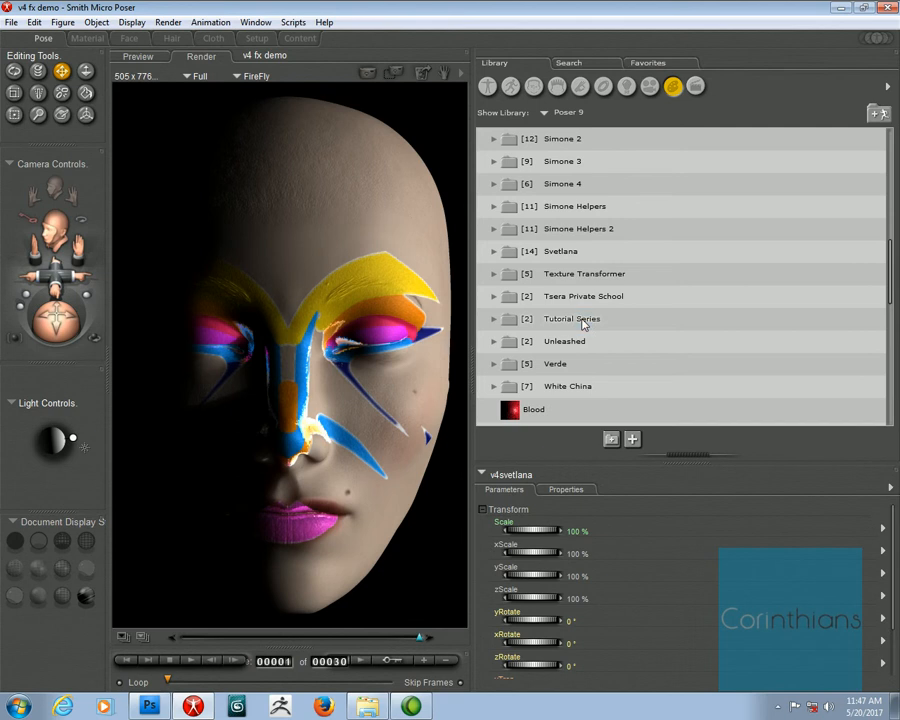
pyautogui.click(583, 316)
pyautogui.click(564, 347)
pyautogui.scroll(-3, 564, 375)
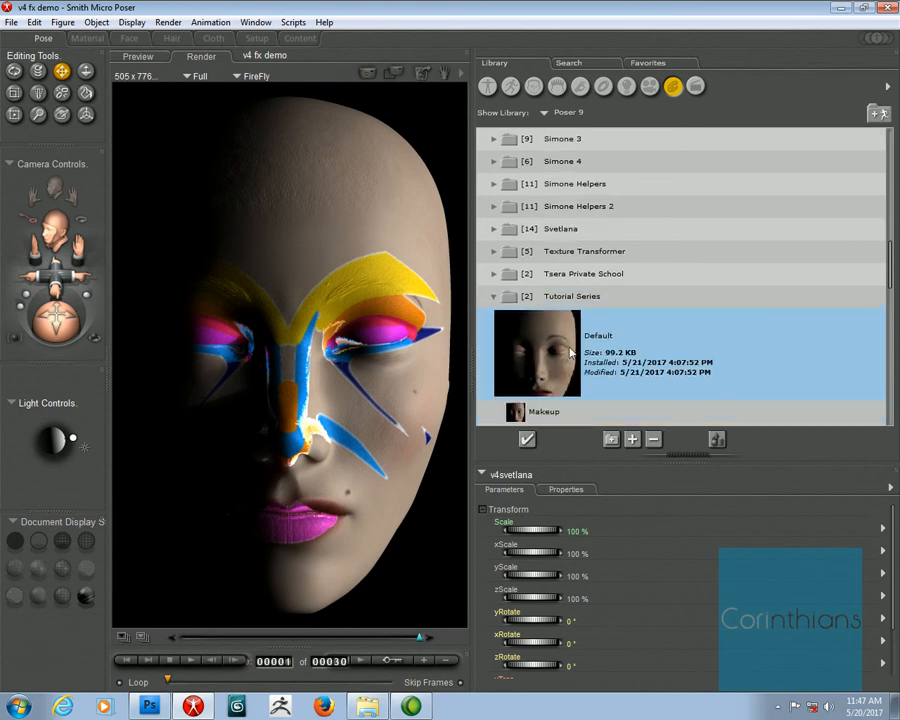
pyautogui.click(563, 350)
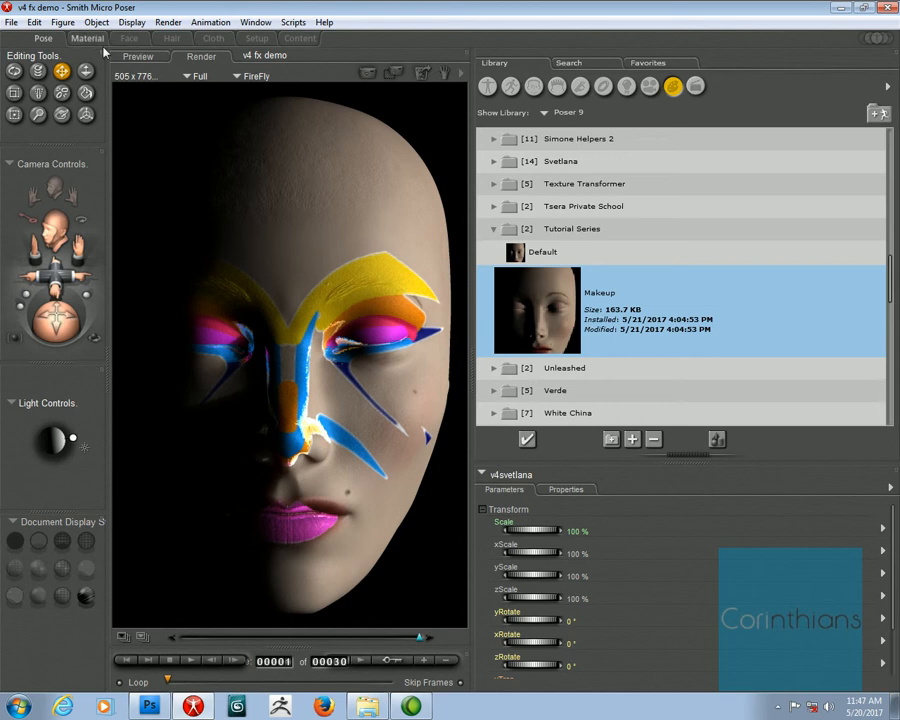
# - Open the face skin material 1_SkinFace in the Material room's advanced node view and hide the Blender_3 preview
pyautogui.click(80, 38)
pyautogui.click(152, 221)
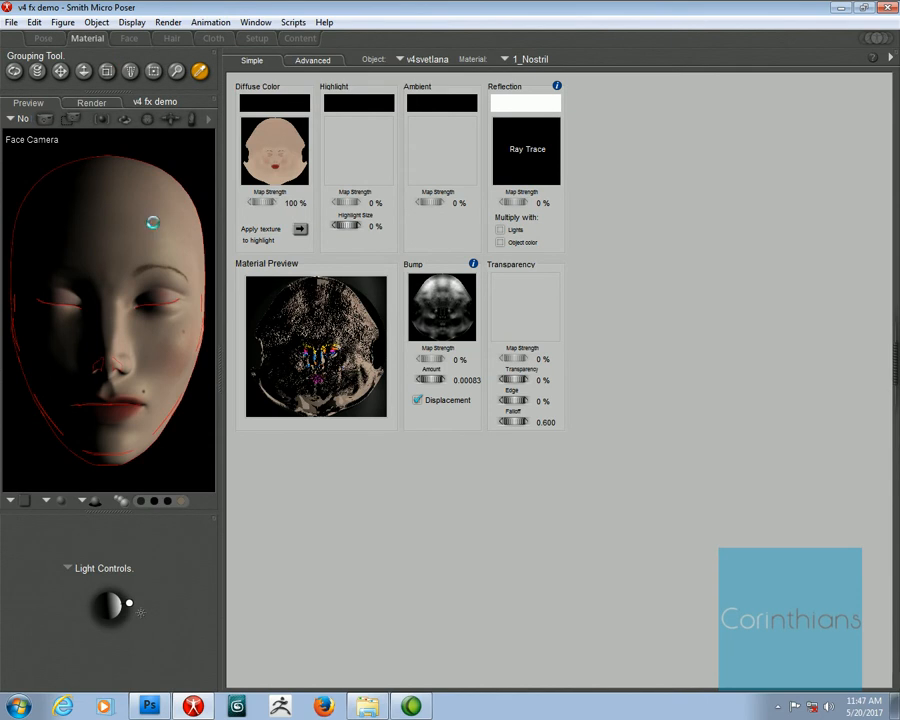
pyautogui.click(312, 61)
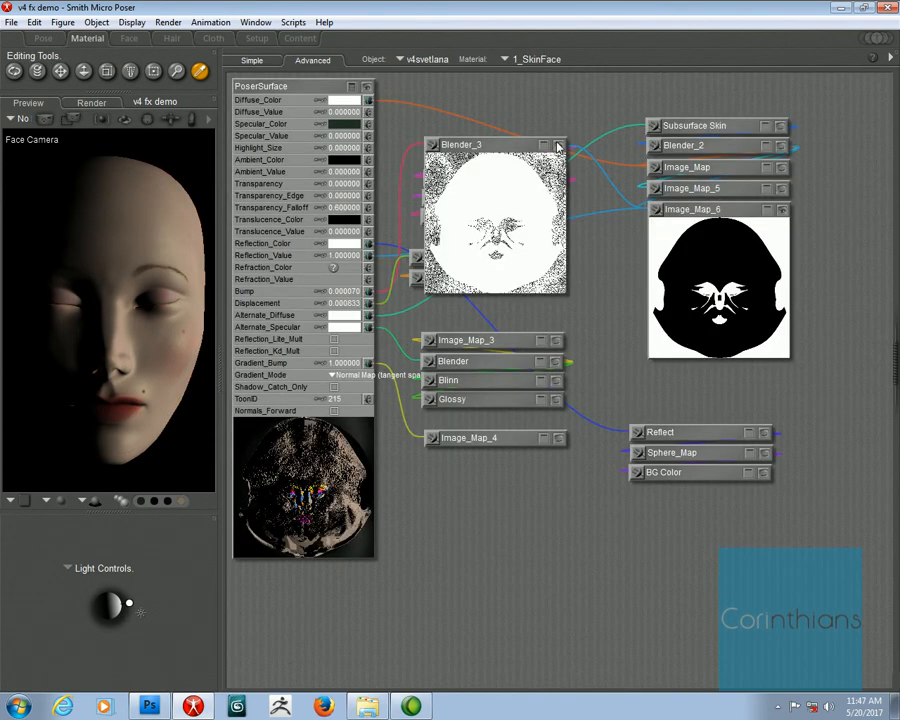
pyautogui.click(533, 148)
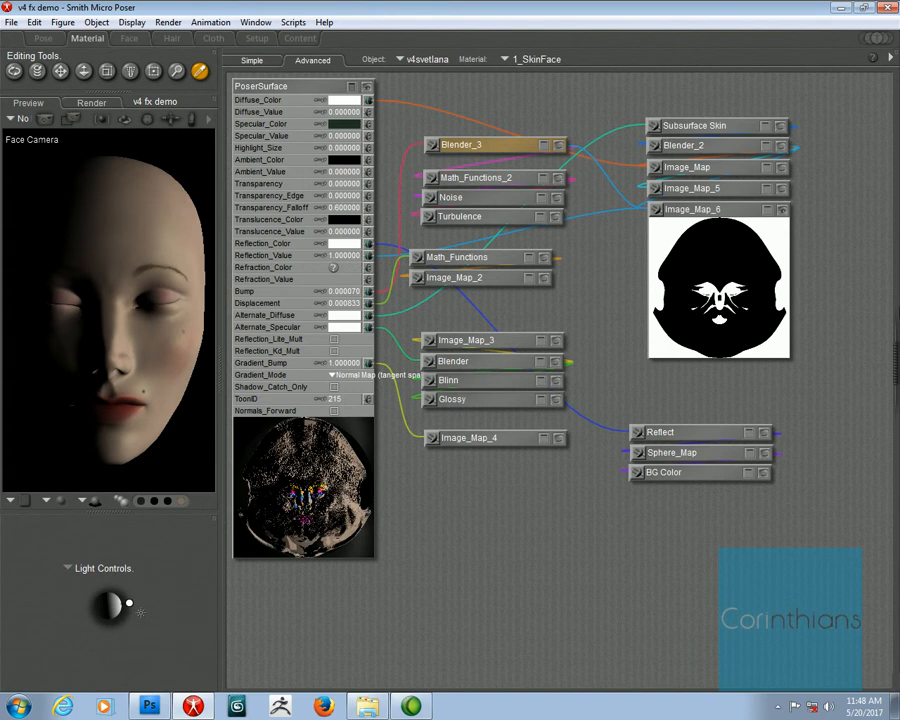
# - Load the Makeup material from the Tutorial Series folder onto 1_SkinFace and close the library
pyautogui.click(878, 42)
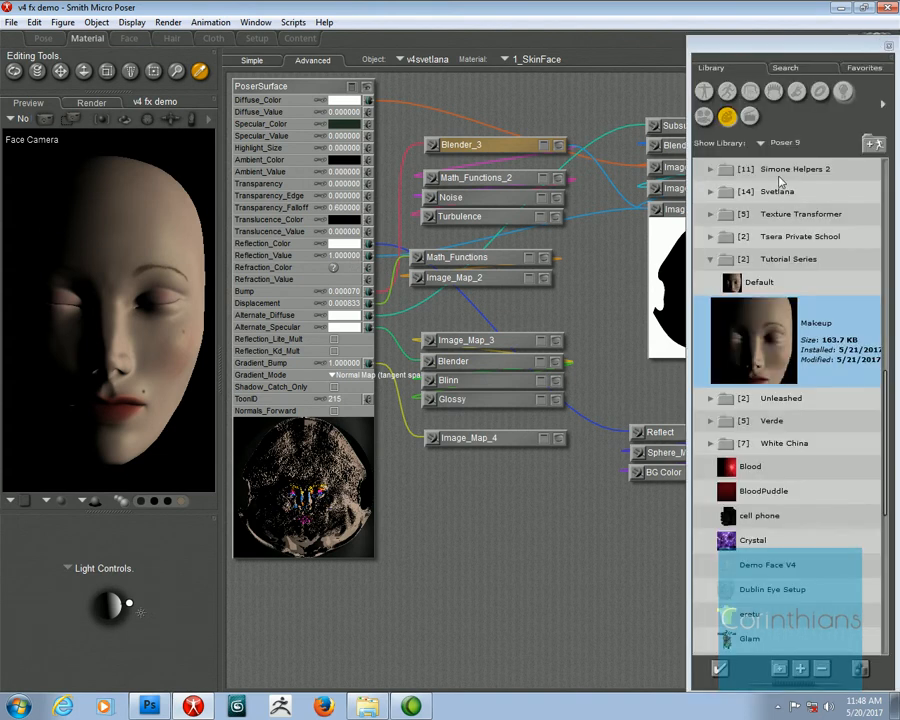
pyautogui.doubleClick(778, 346)
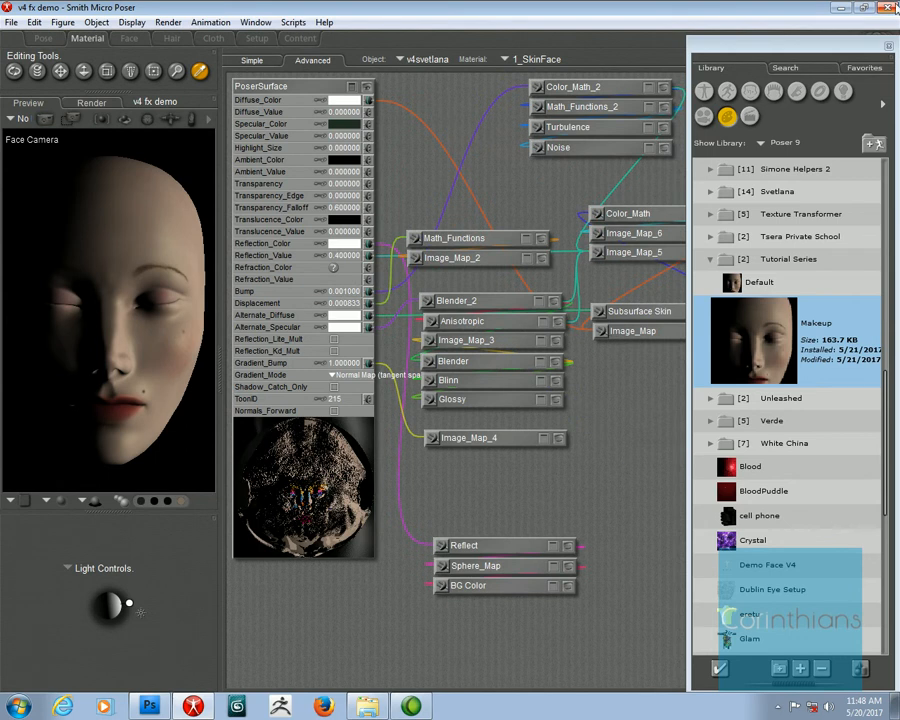
pyautogui.click(887, 47)
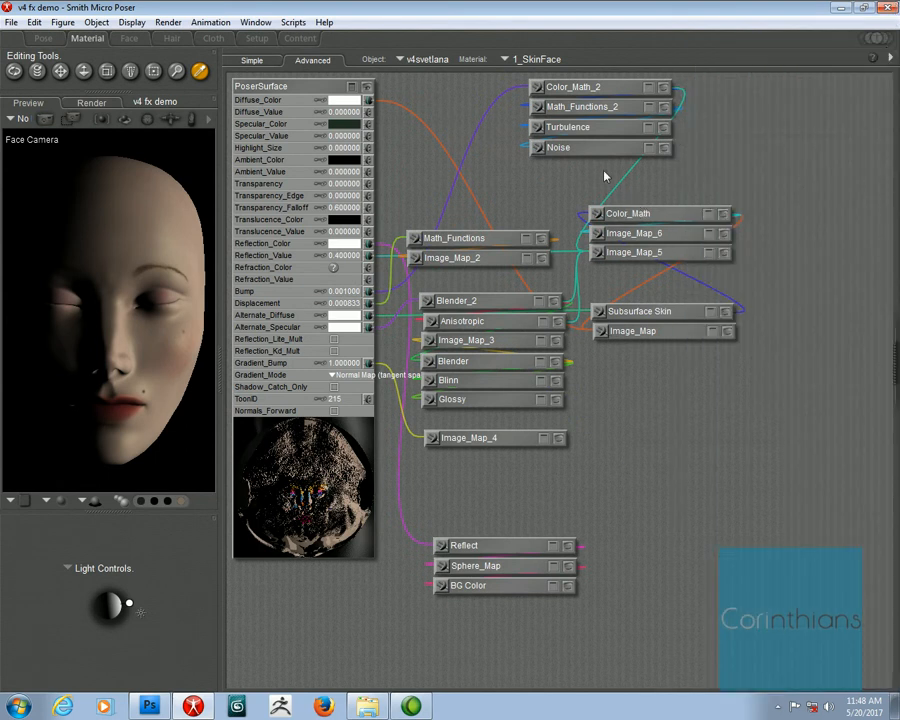
# - Expand the settings and preview of Color_Math_2 and place the node over the edge of PoserSurface, away from its stack
pyautogui.click(598, 89)
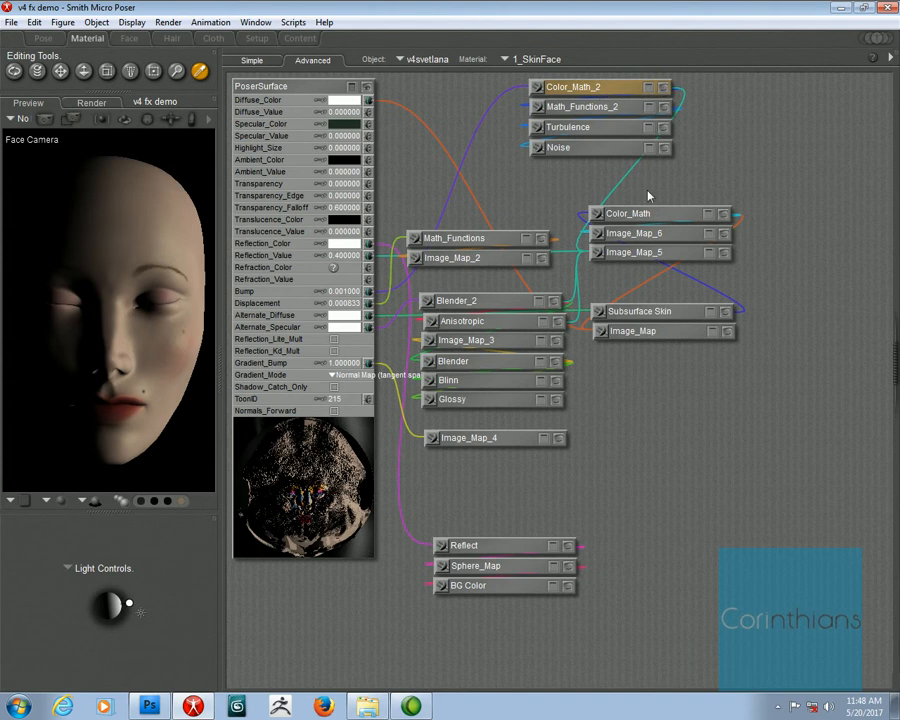
pyautogui.click(664, 88)
pyautogui.click(643, 88)
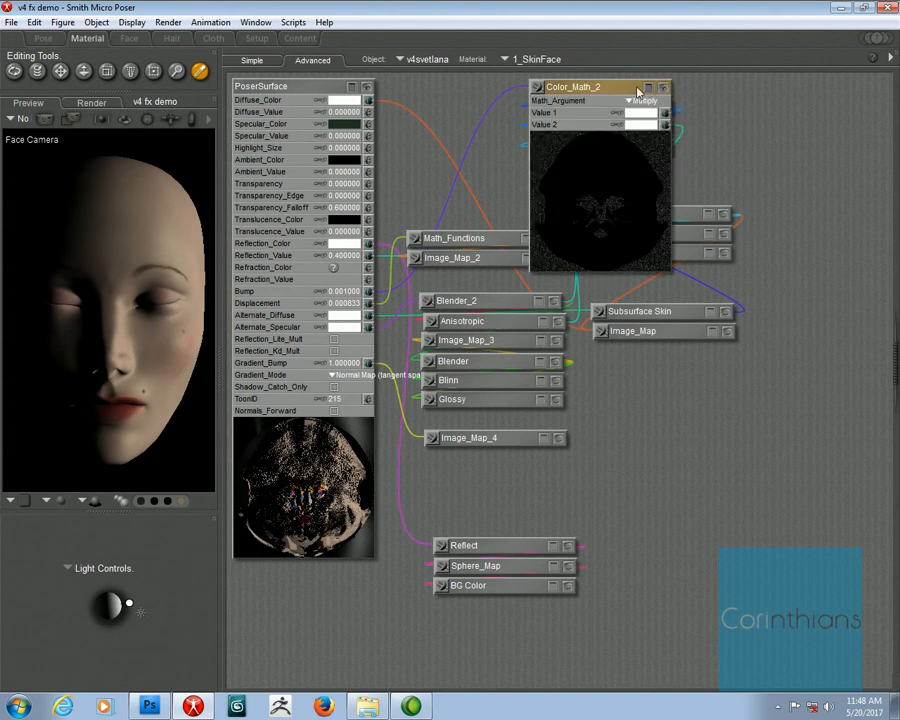
pyautogui.moveTo(576, 88); pyautogui.dragTo(386, 88)
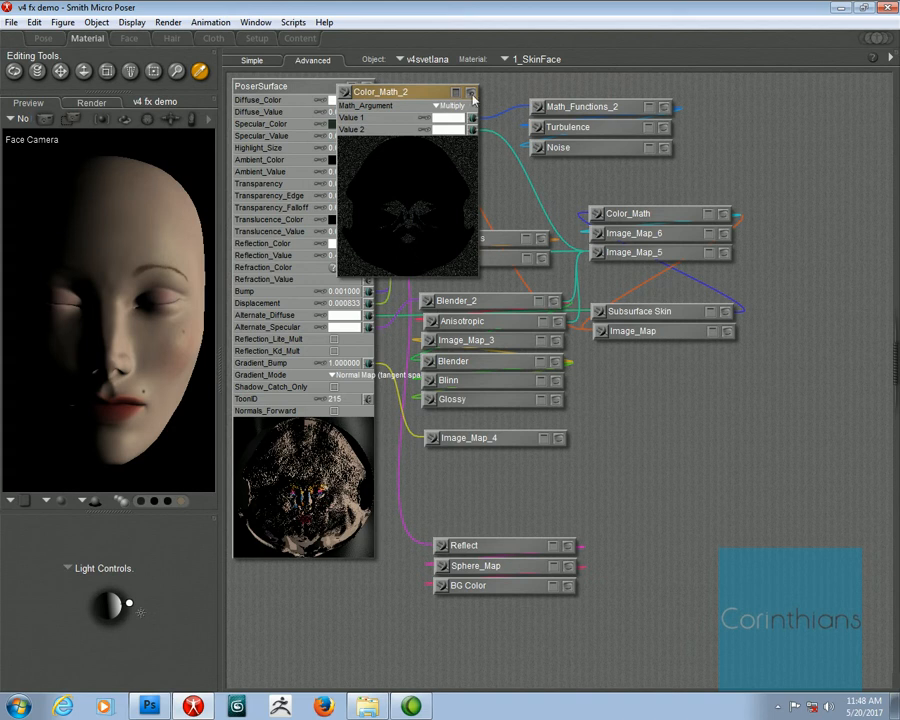
# - Examine the previews of Turbulence, Noise, Math_Functions_2 and Image_Map_5, which feed Color_Math_2
pyautogui.click(664, 131)
pyautogui.click(664, 131)
pyautogui.click(664, 148)
pyautogui.click(664, 148)
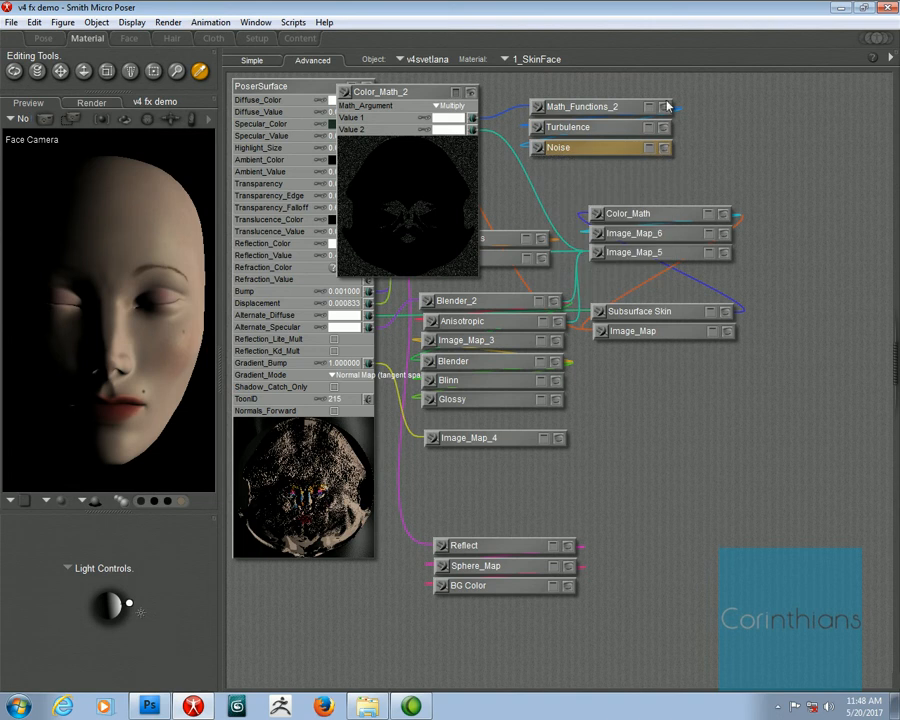
pyautogui.click(663, 107)
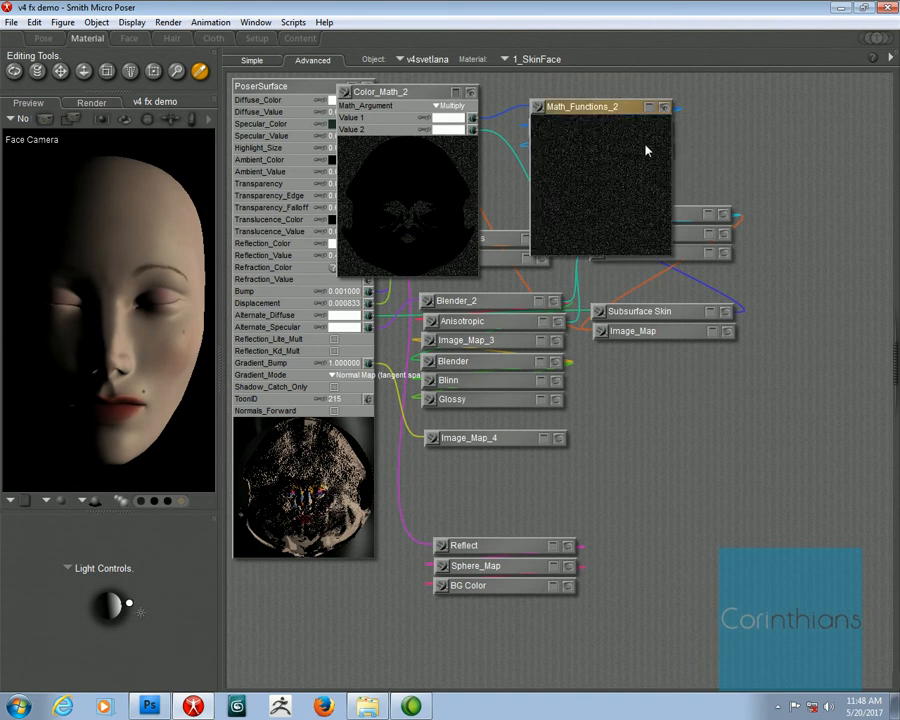
pyautogui.click(663, 107)
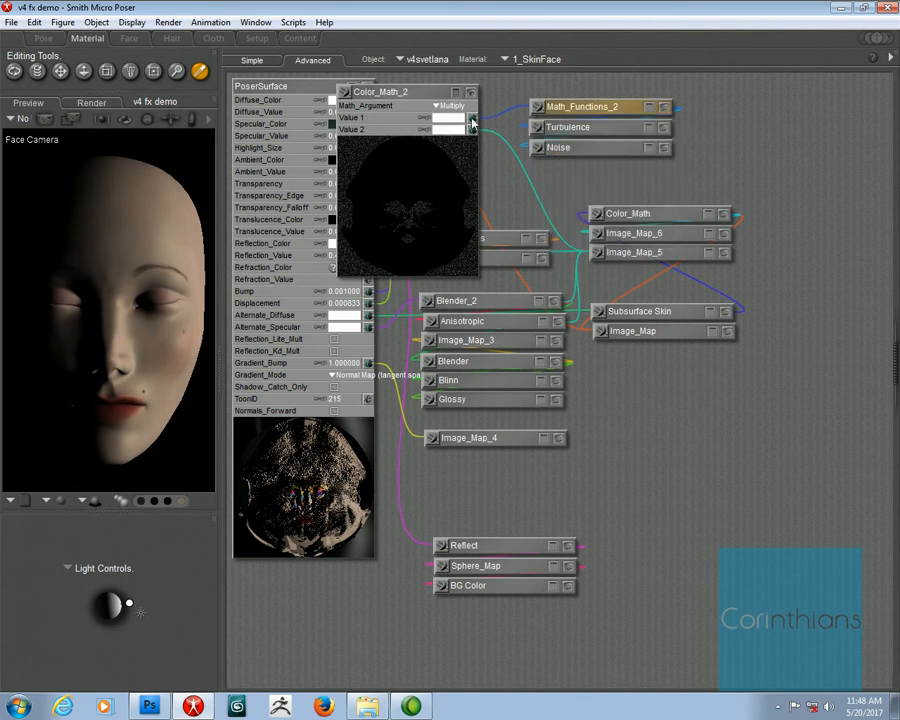
pyautogui.click(724, 252)
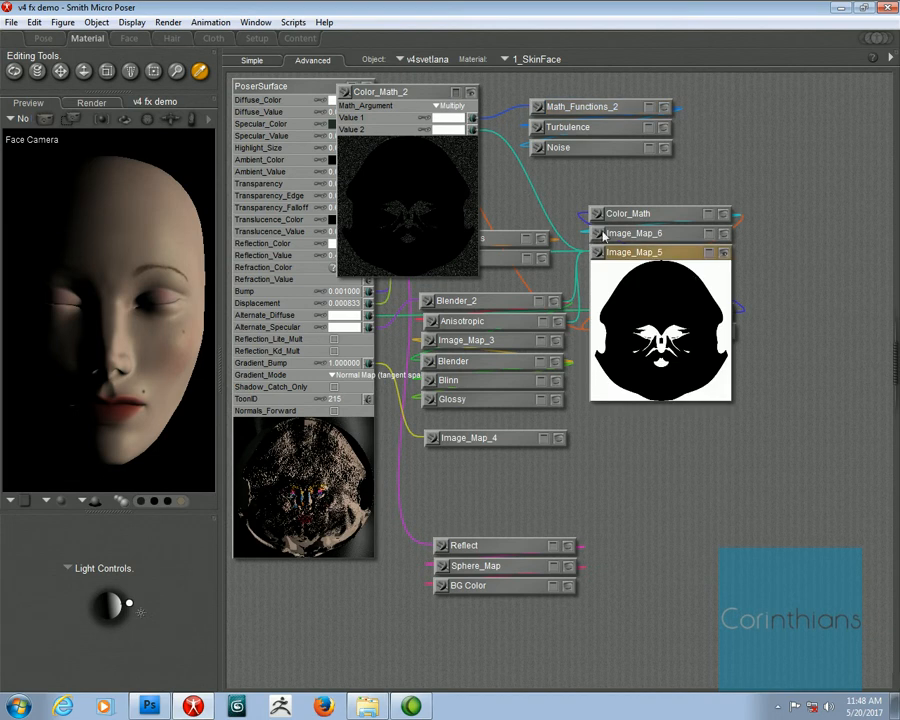
pyautogui.click(723, 253)
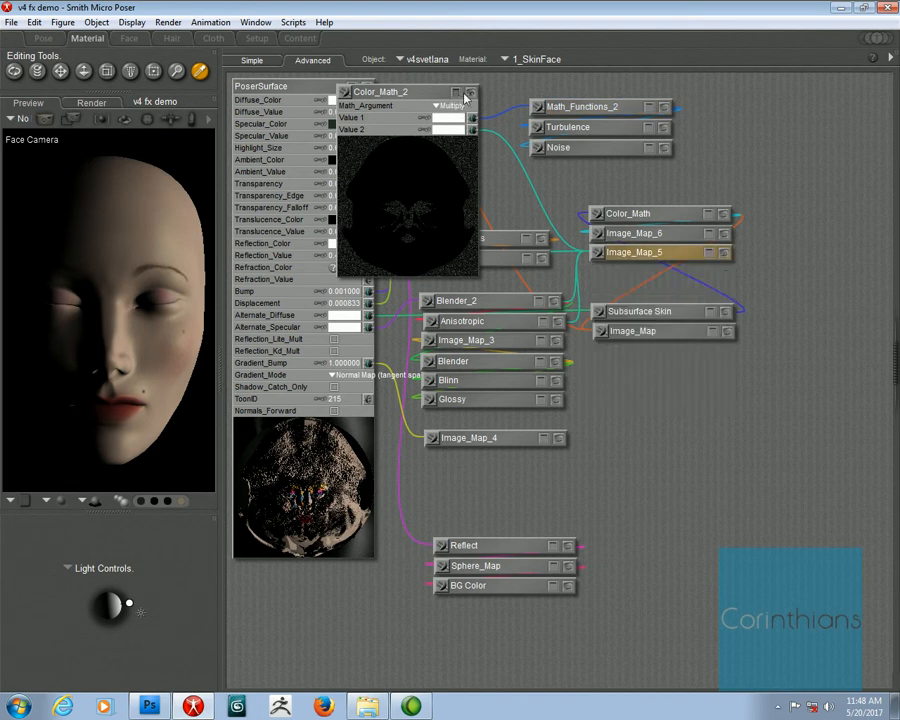
# - Collapse Color_Math_2 and move it back above Math_Functions_2
pyautogui.click(470, 92)
pyautogui.moveTo(443, 96); pyautogui.dragTo(630, 93)
pyautogui.click(635, 92)
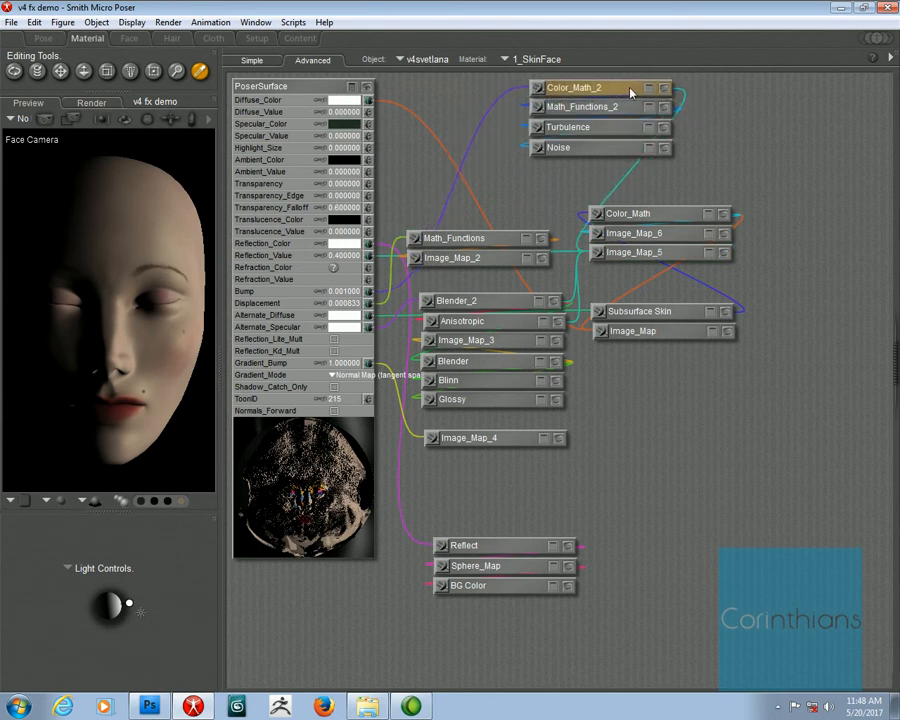
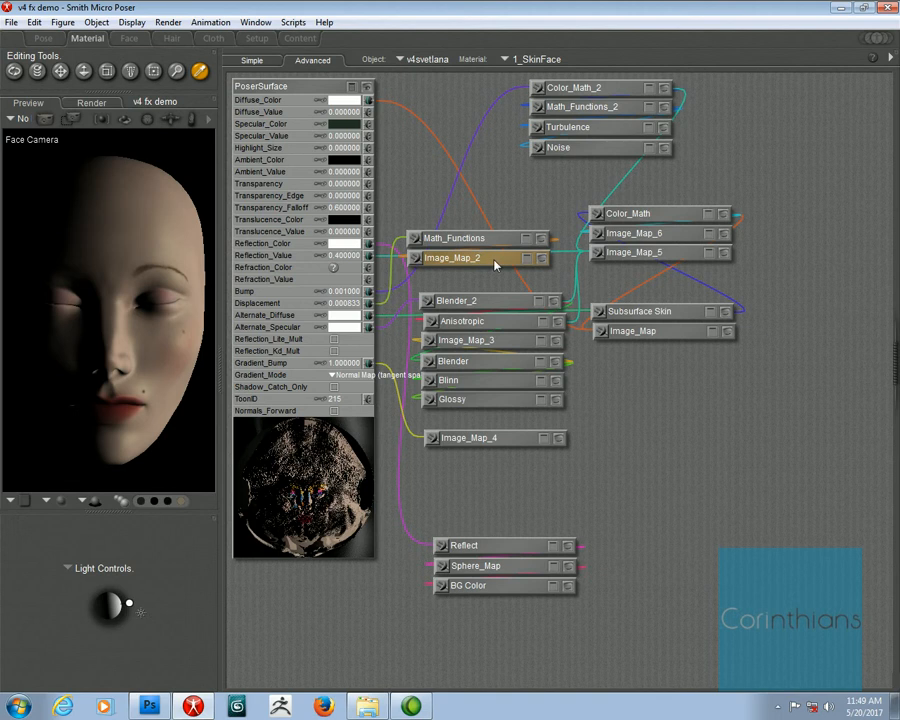
# - Review the Quality, Softness and RayBias settings of the Reflect node and collapse it again
pyautogui.click(540, 546)
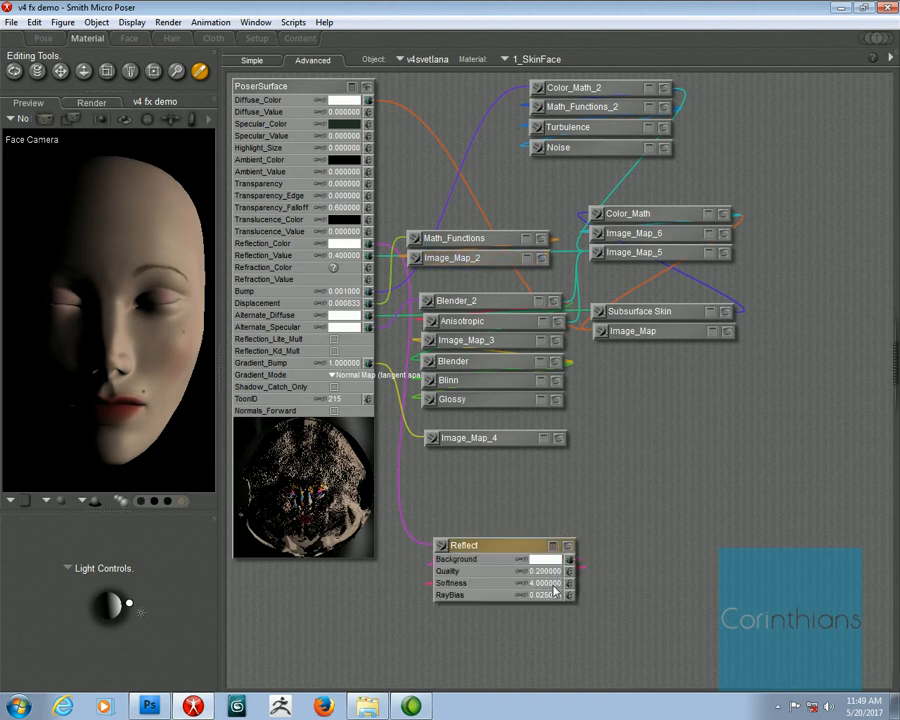
pyautogui.click(554, 546)
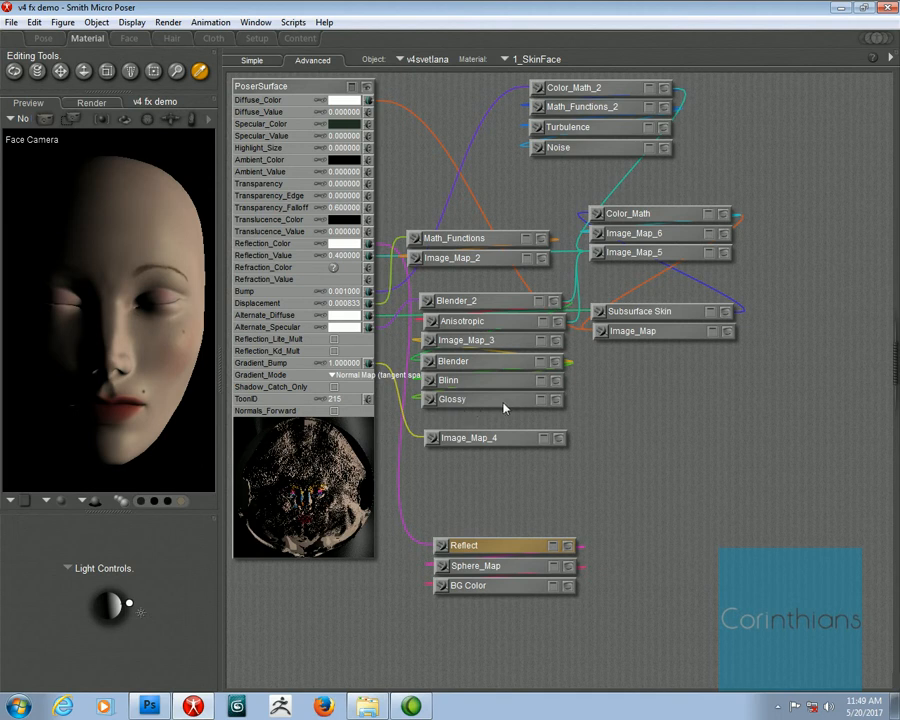
# - Move Blender_2 and Anisotropic out of the specular stack into open space and expand the settings of both nodes
pyautogui.click(489, 304)
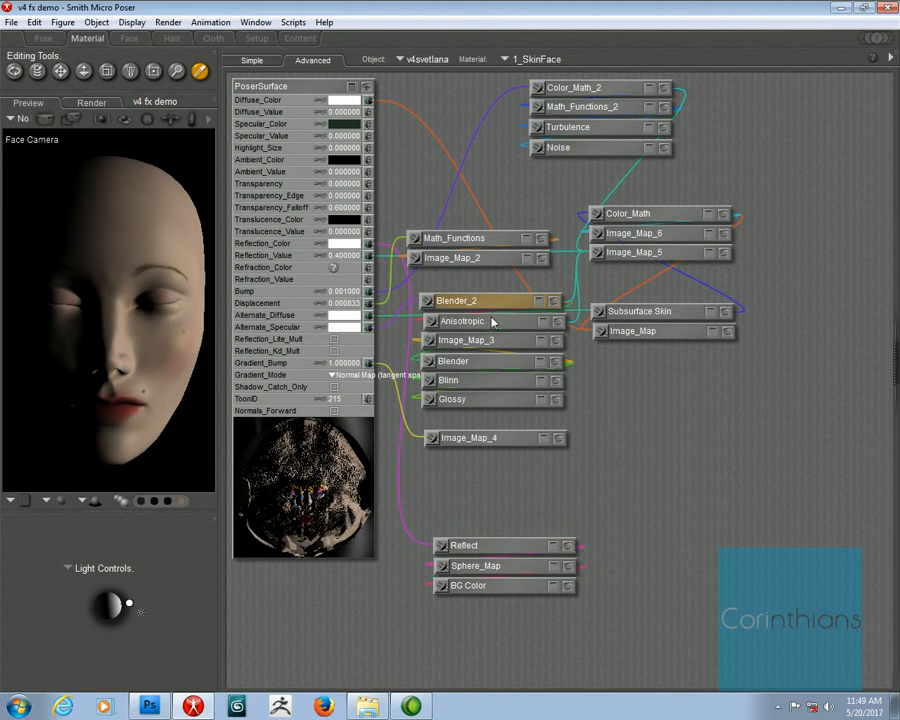
pyautogui.moveTo(502, 300); pyautogui.dragTo(686, 477)
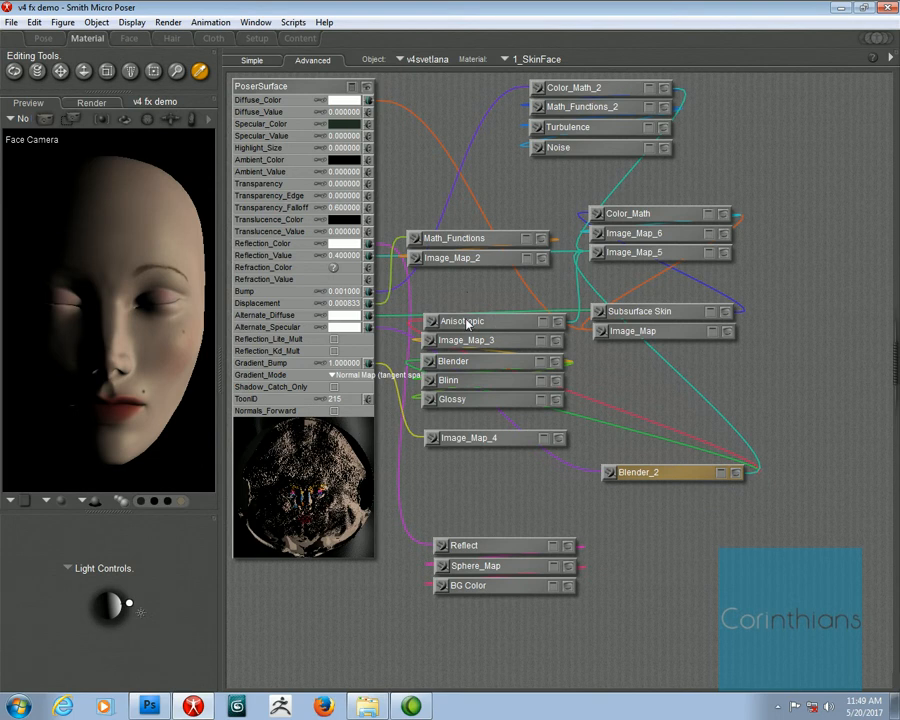
pyautogui.moveTo(495, 328); pyautogui.dragTo(763, 540)
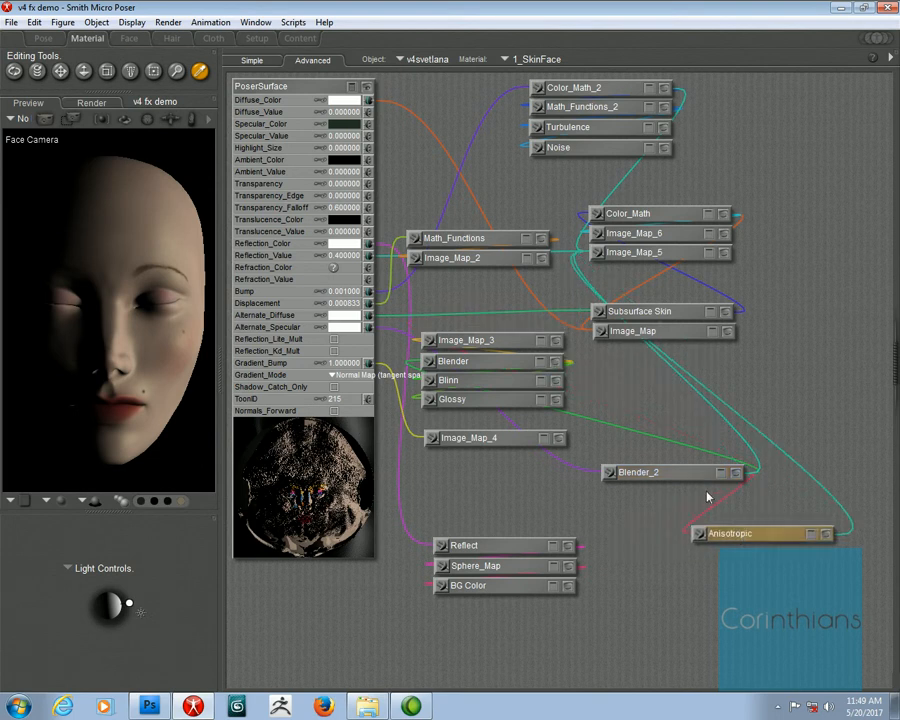
pyautogui.click(813, 535)
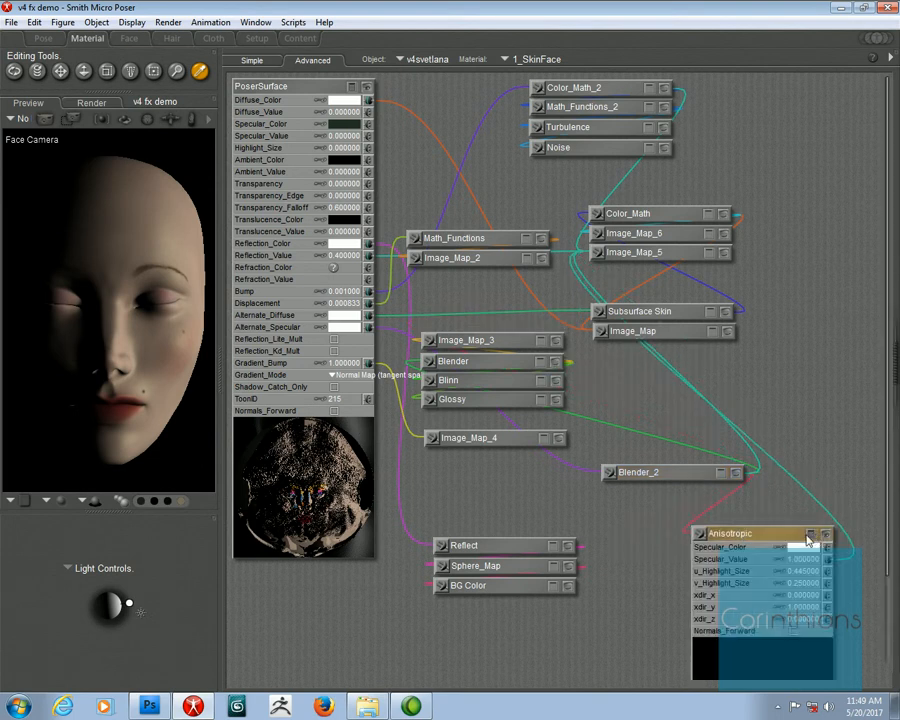
pyautogui.moveTo(806, 536); pyautogui.dragTo(812, 374)
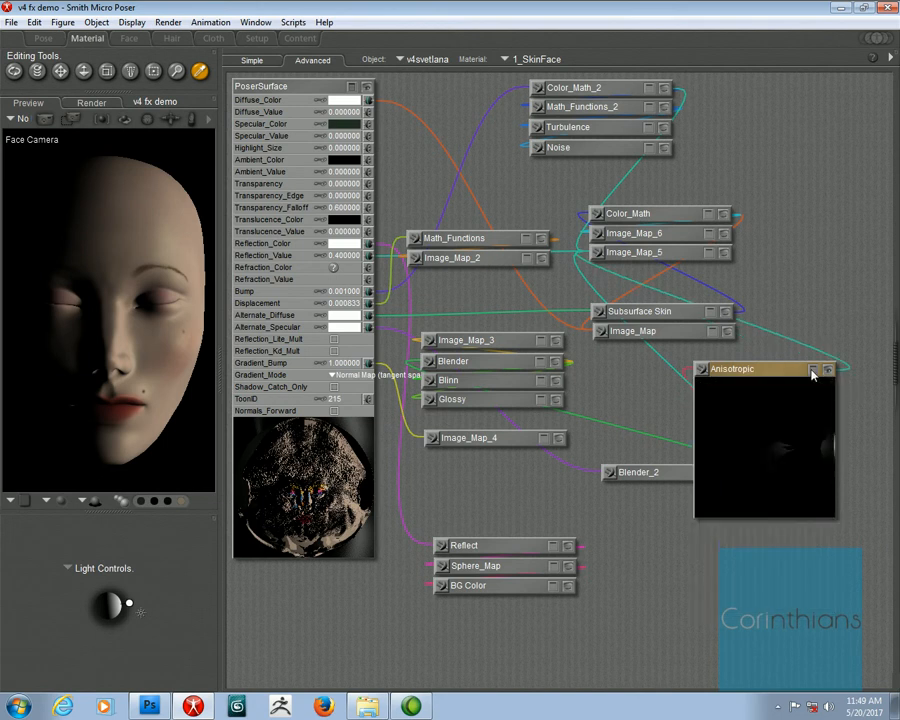
pyautogui.moveTo(657, 472); pyautogui.dragTo(583, 474)
pyautogui.click(646, 476)
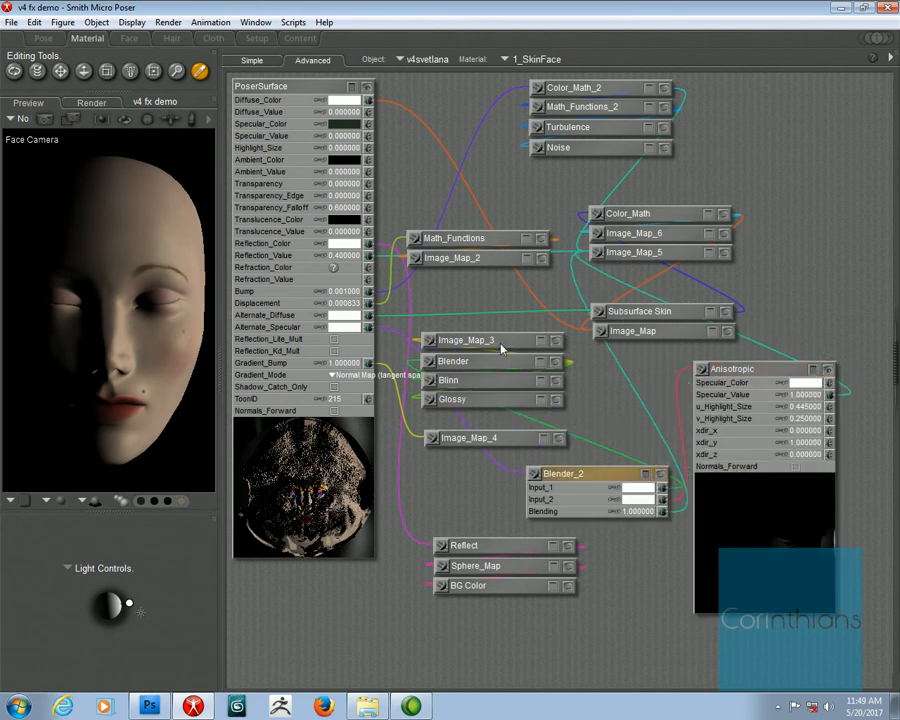
# - Examine the Blender preview and the Anisotropic and Image_Map_5 connections, and switch Blender_2 from its settings to its preview
pyautogui.click(557, 363)
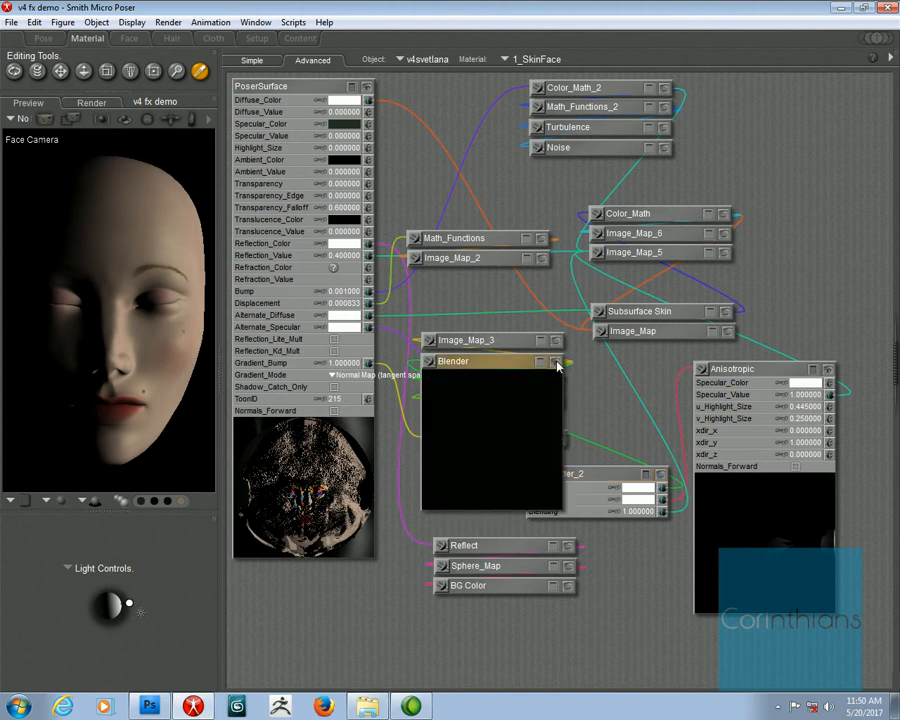
pyautogui.click(557, 364)
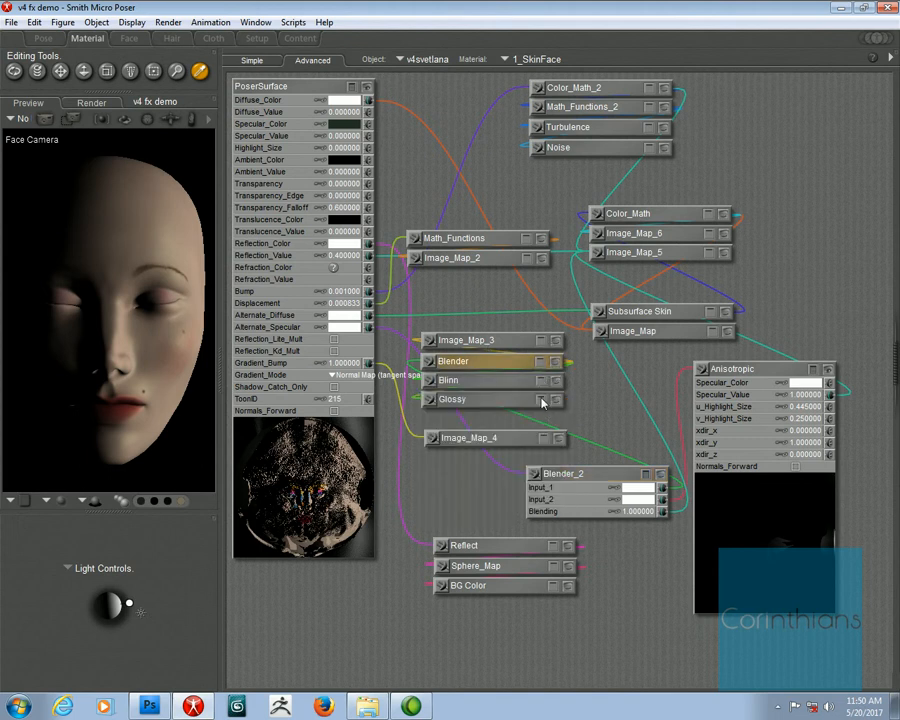
pyautogui.click(718, 372)
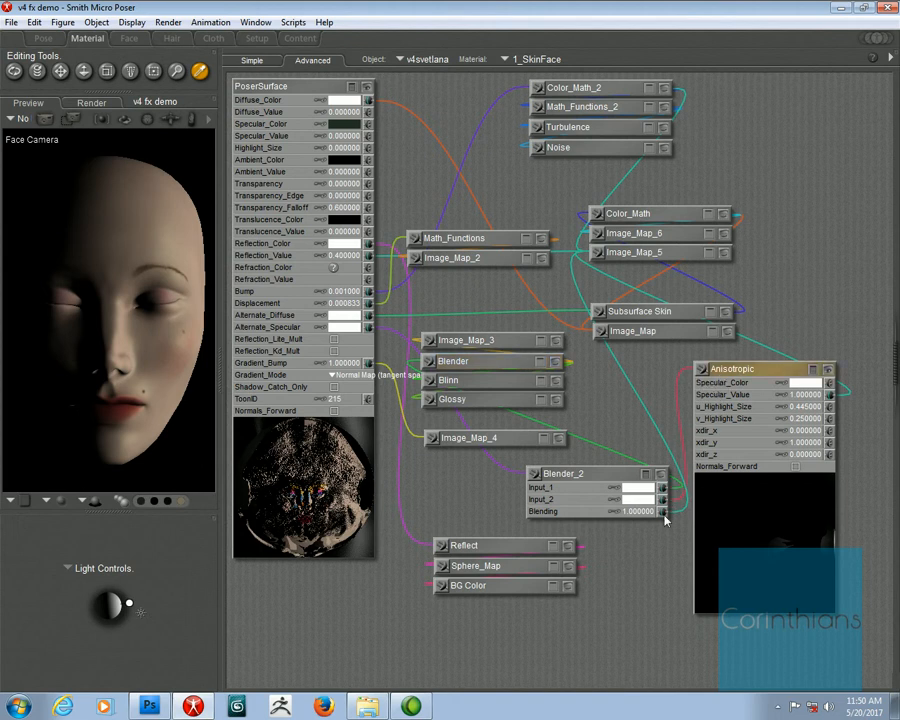
pyautogui.click(718, 255)
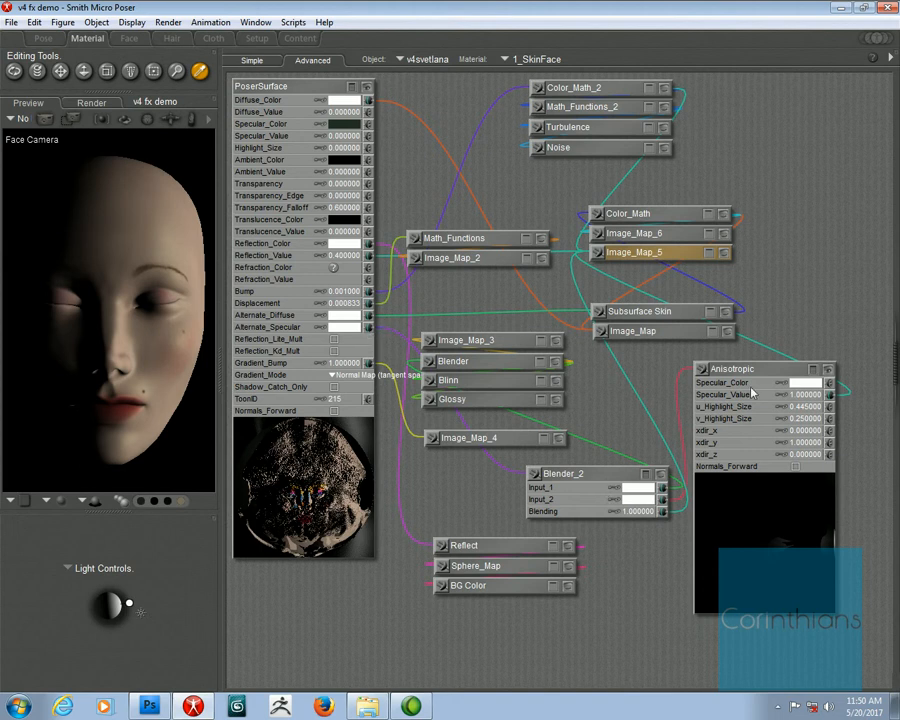
pyautogui.click(646, 475)
pyautogui.click(661, 475)
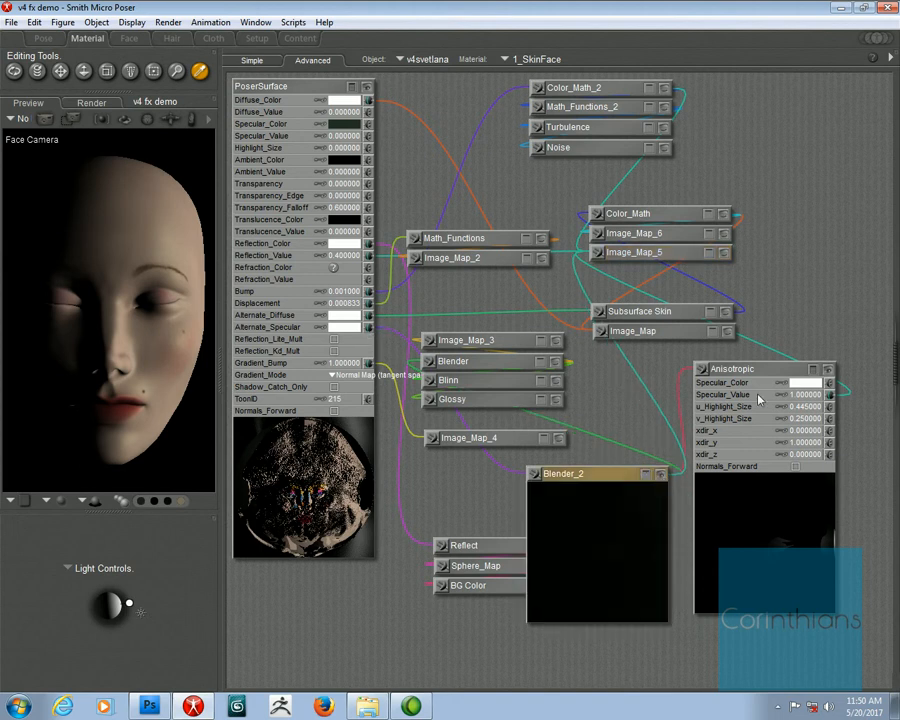
# - Collapse the Anisotropic node's settings and preview, and close the Blender_2 preview
pyautogui.click(813, 369)
pyautogui.click(828, 369)
pyautogui.click(661, 475)
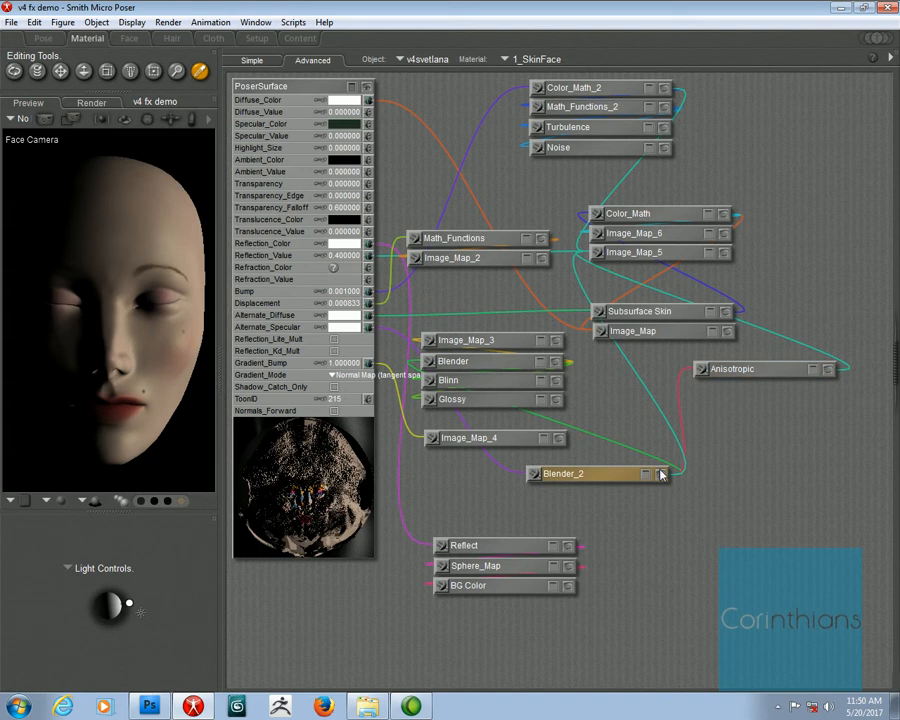
# - Return to the Pose room and render the face with the current lighting
pyautogui.click(40, 37)
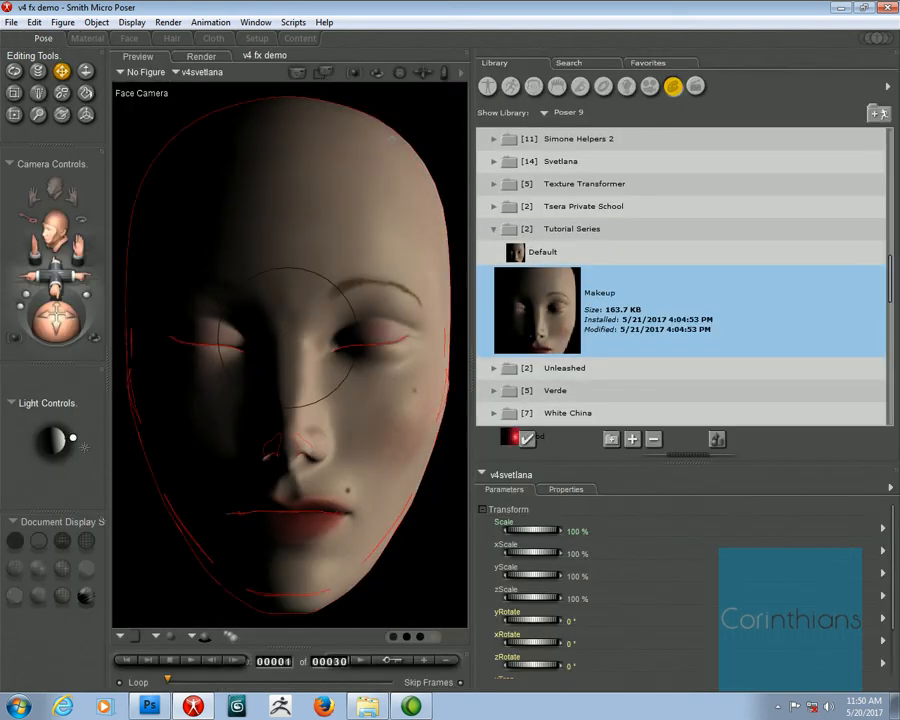
pyautogui.click(297, 74)
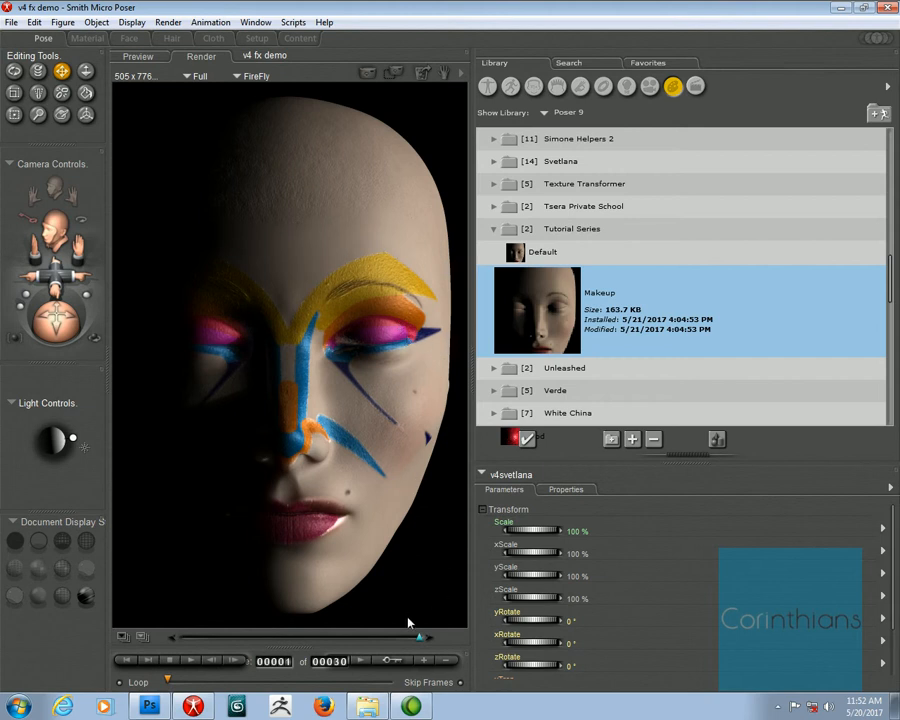
# - Compare the new makeup render with the previous one by wiping back and forth across the face
pyautogui.moveTo(420, 636); pyautogui.dragTo(182, 637)
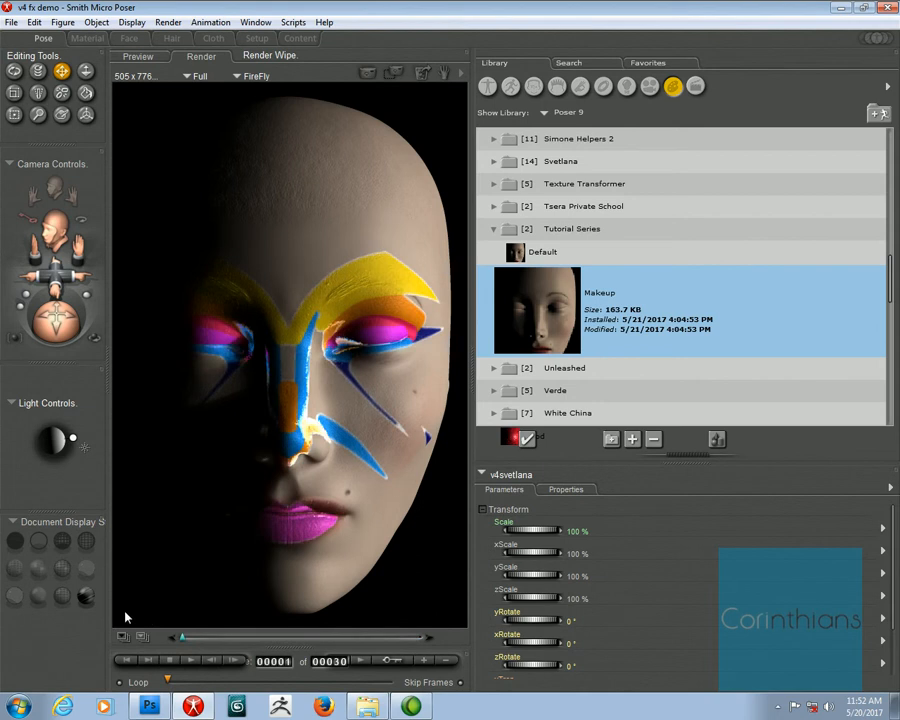
pyautogui.moveTo(182, 637)
pyautogui.mouseDown()
pyautogui.moveTo(301, 619)
pyautogui.moveTo(462, 626)
pyautogui.mouseUp()
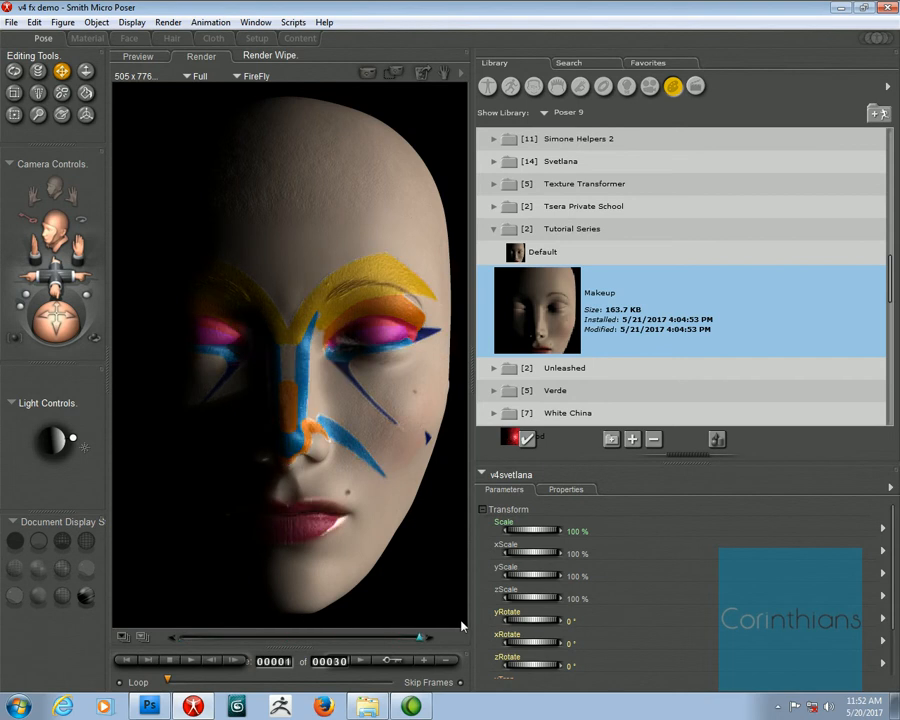
pyautogui.moveTo(462, 626); pyautogui.dragTo(287, 636)
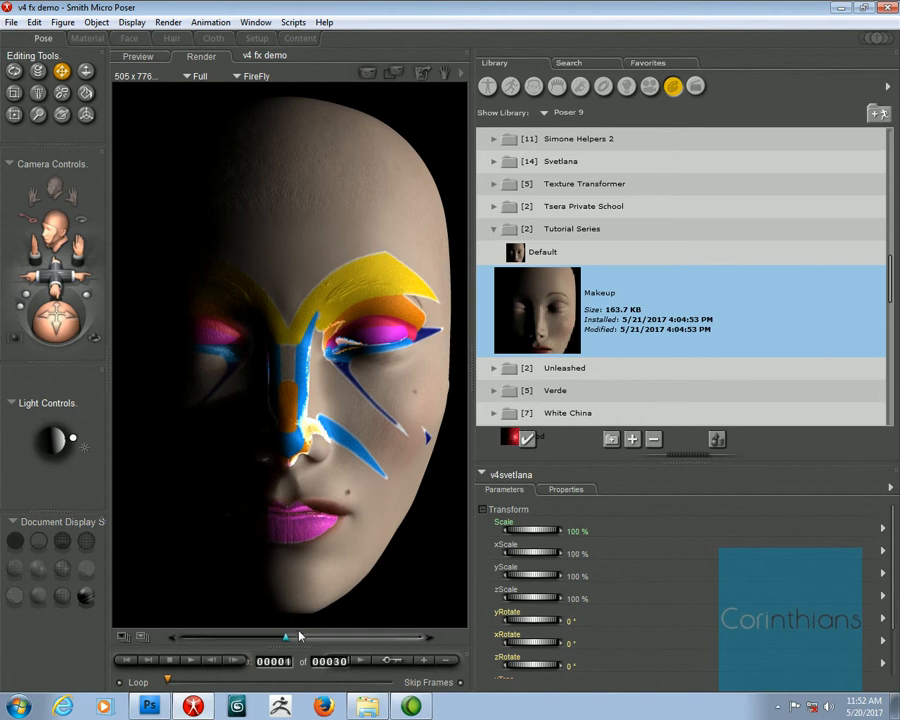
pyautogui.moveTo(286, 637); pyautogui.dragTo(422, 638)
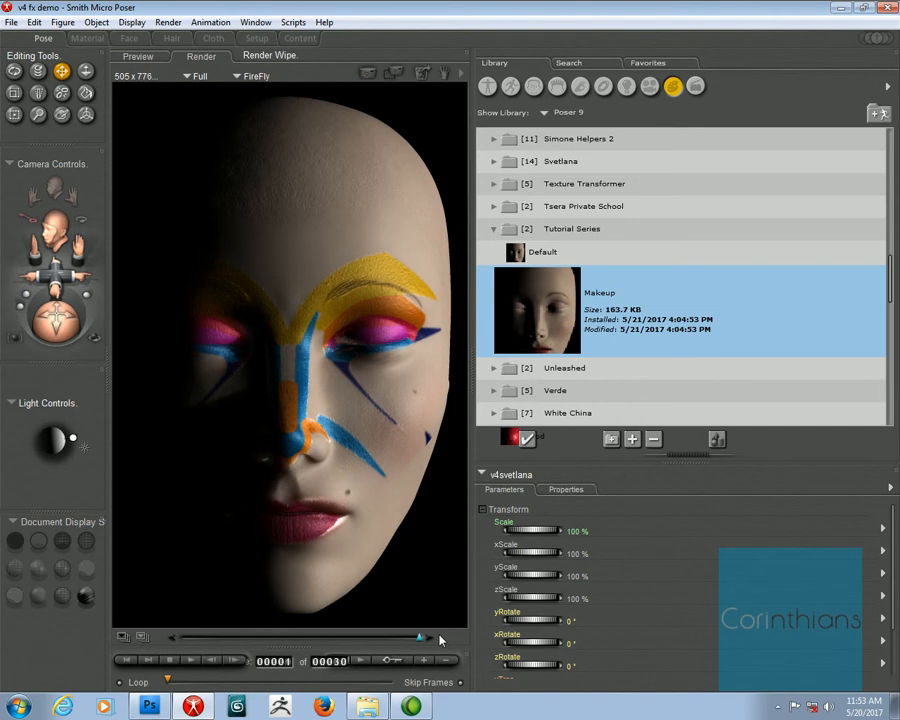
pyautogui.moveTo(440, 640); pyautogui.dragTo(533, 638)
pyautogui.moveTo(421, 641); pyautogui.dragTo(267, 637)
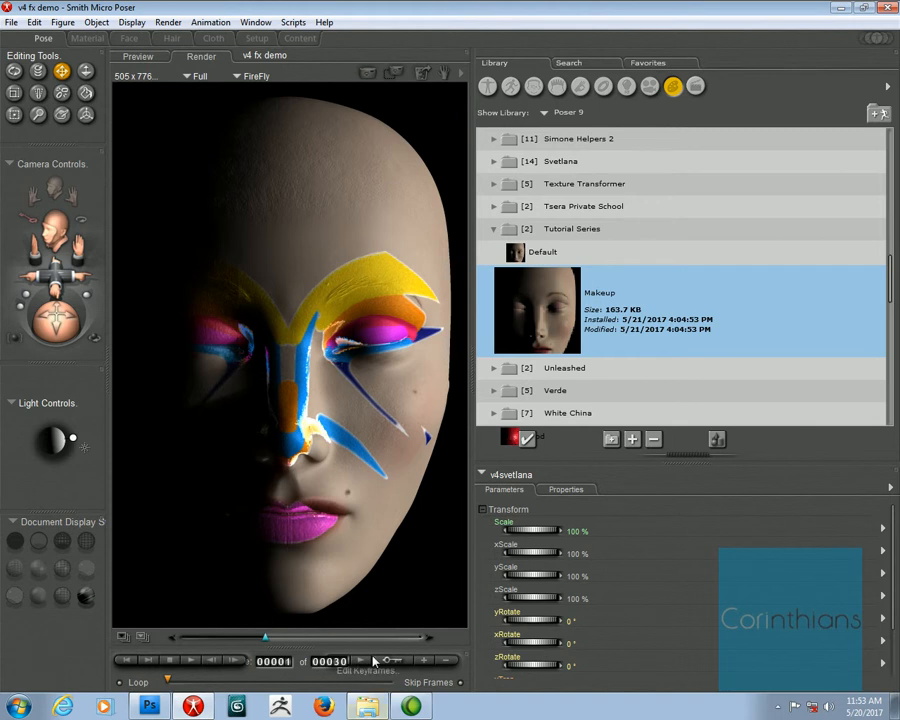
pyautogui.moveTo(341, 639); pyautogui.dragTo(420, 652)
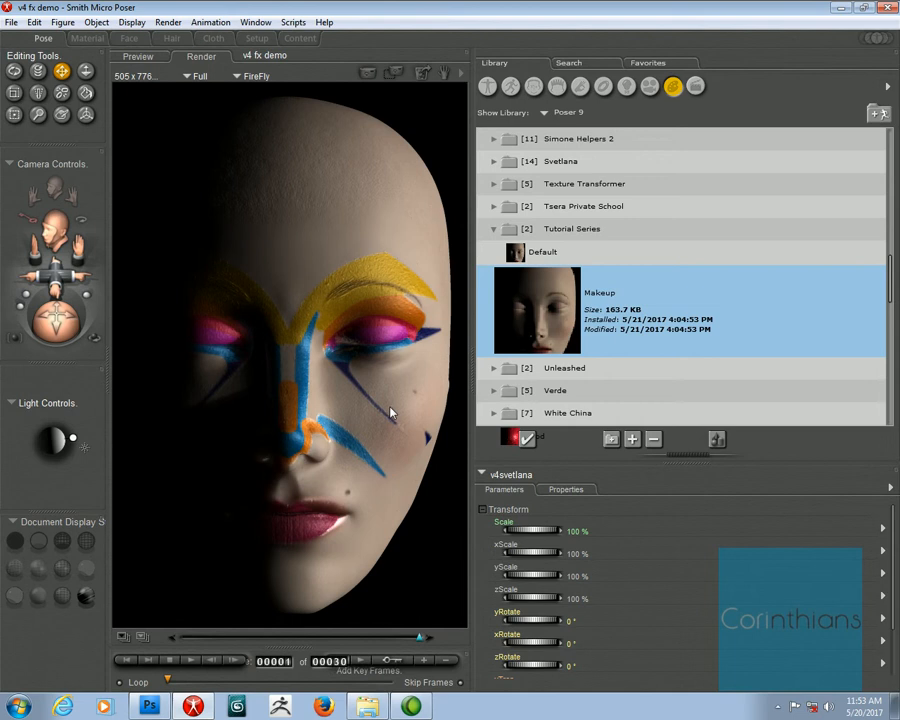
# - Apply the Albany Night AO light set from the favorite lights and render the face under it
pyautogui.click(651, 63)
pyautogui.click(549, 110)
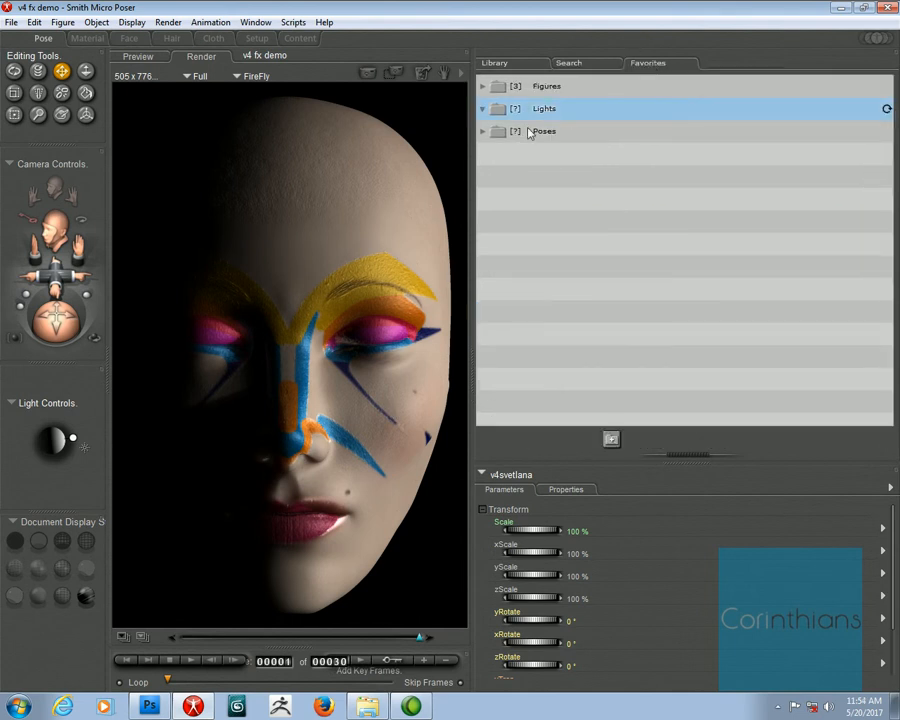
pyautogui.click(407, 286)
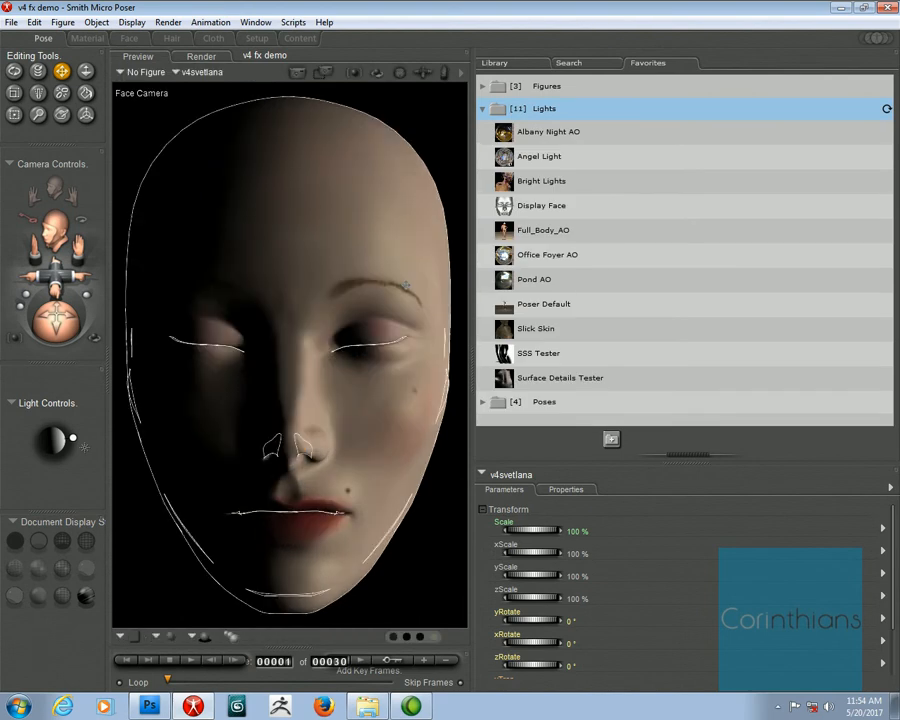
pyautogui.click(510, 138)
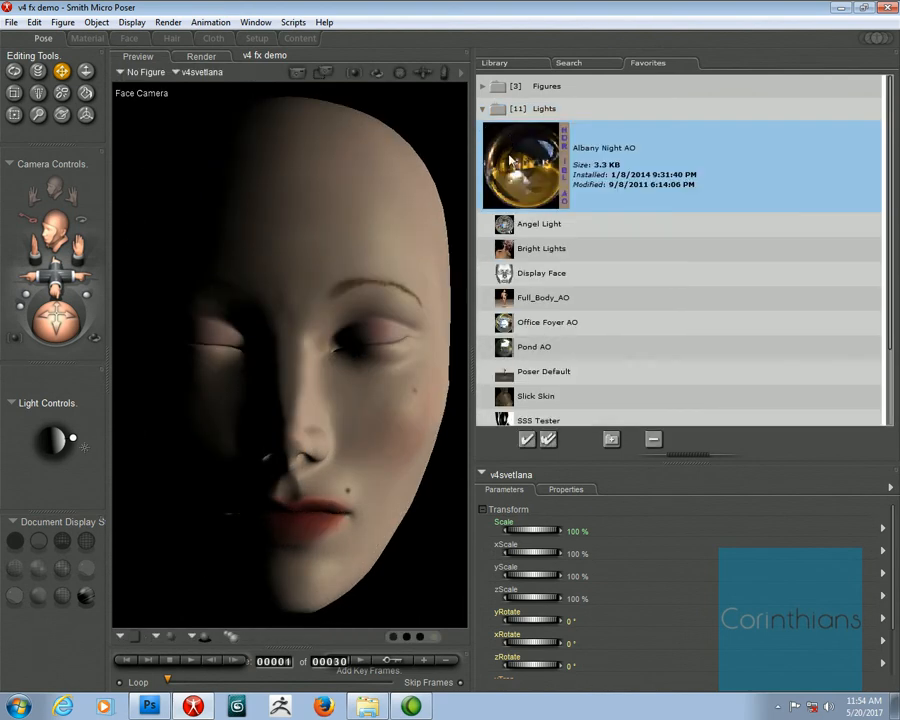
pyautogui.doubleClick(511, 160)
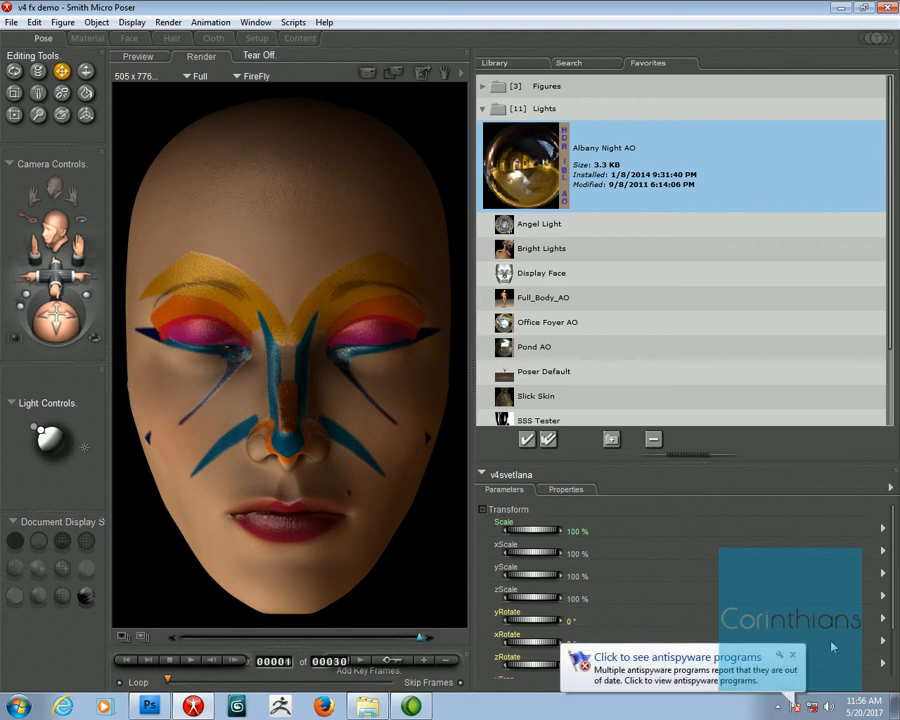
pyautogui.click(793, 659)
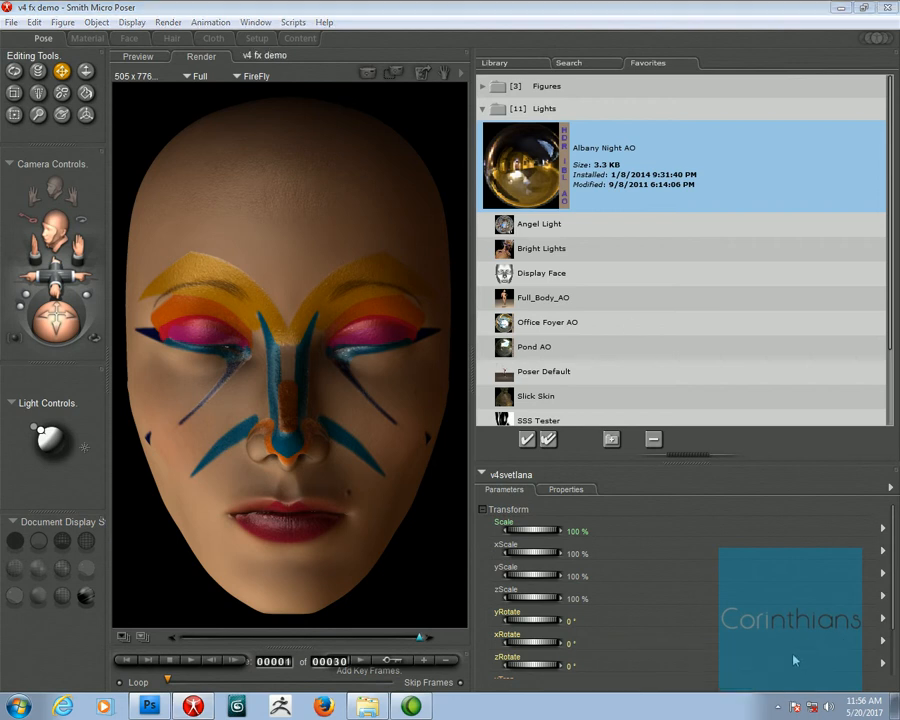
pyautogui.click(447, 36)
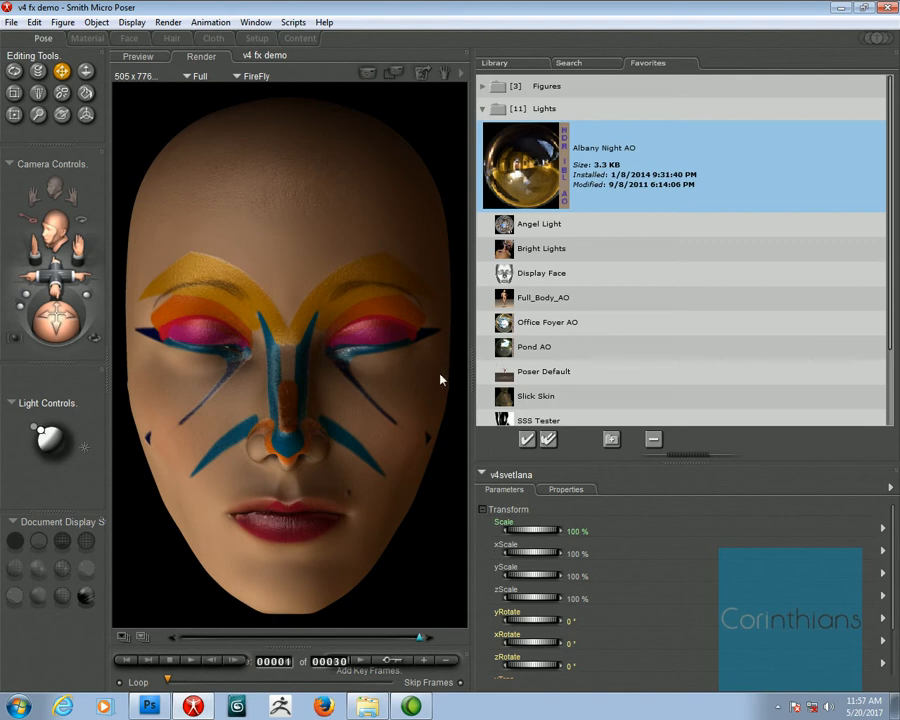
# - Go back to the face preview and undo the Albany Night AO light change
pyautogui.click(372, 348)
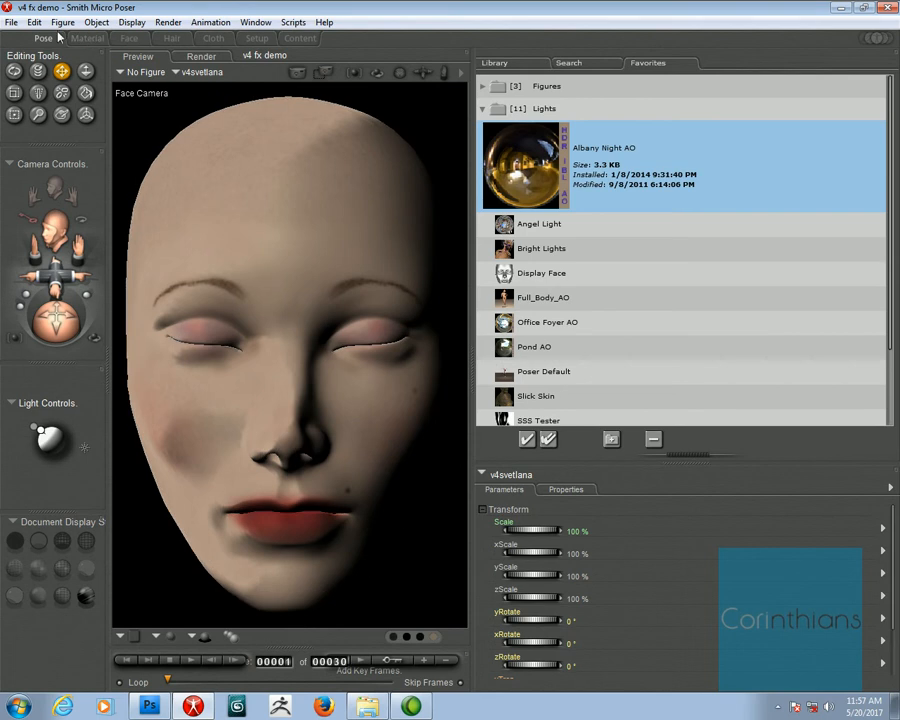
pyautogui.click(34, 22)
pyautogui.click(60, 38)
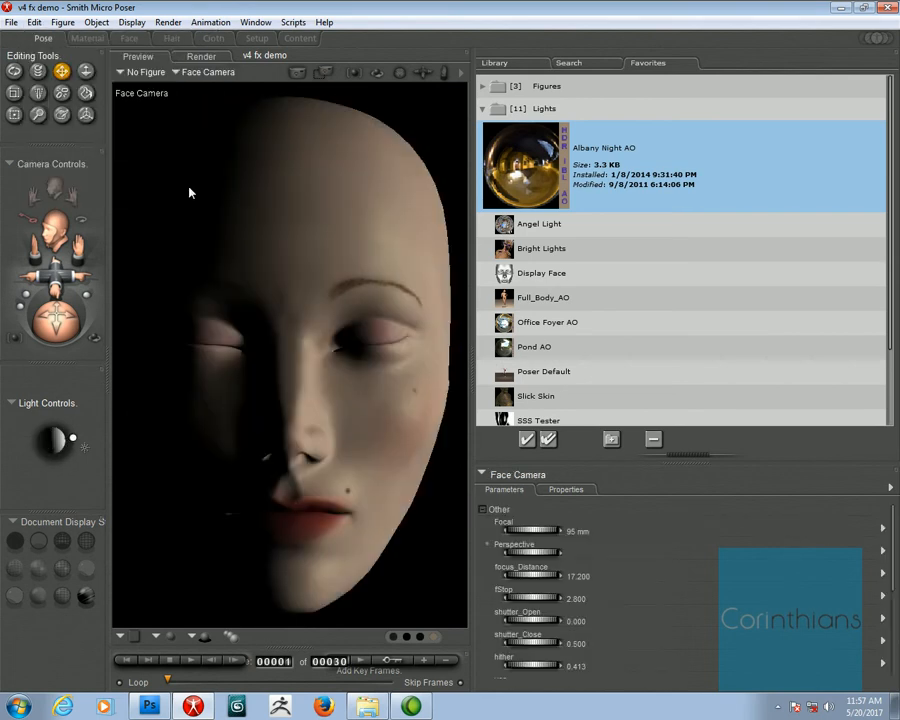
# - Return to the Material room and move the Blender_2 node to just below the Anisotropic node
pyautogui.click(87, 38)
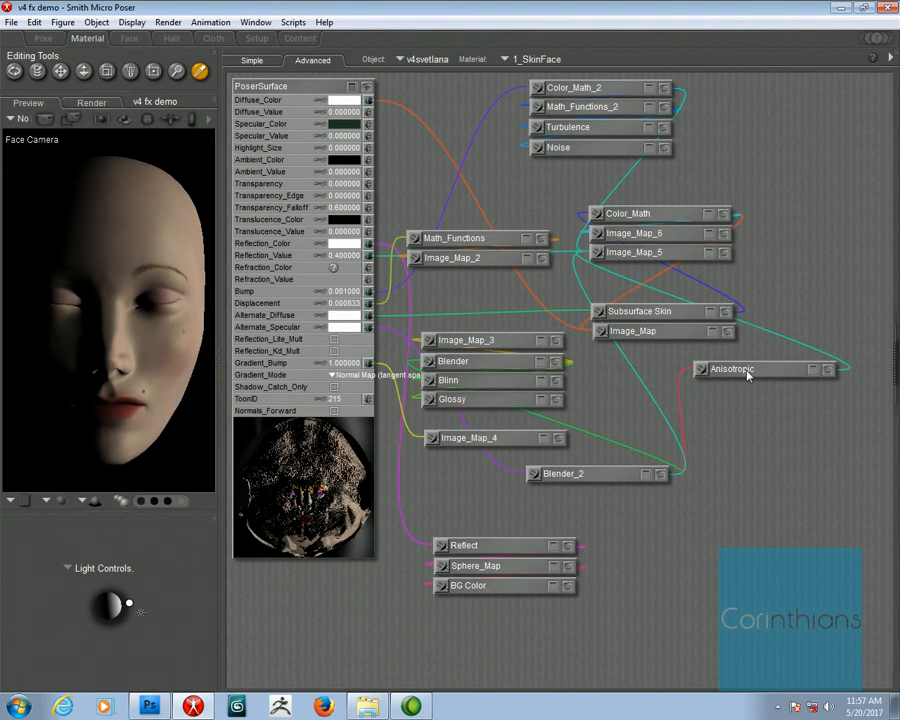
pyautogui.moveTo(538, 466); pyautogui.dragTo(698, 407)
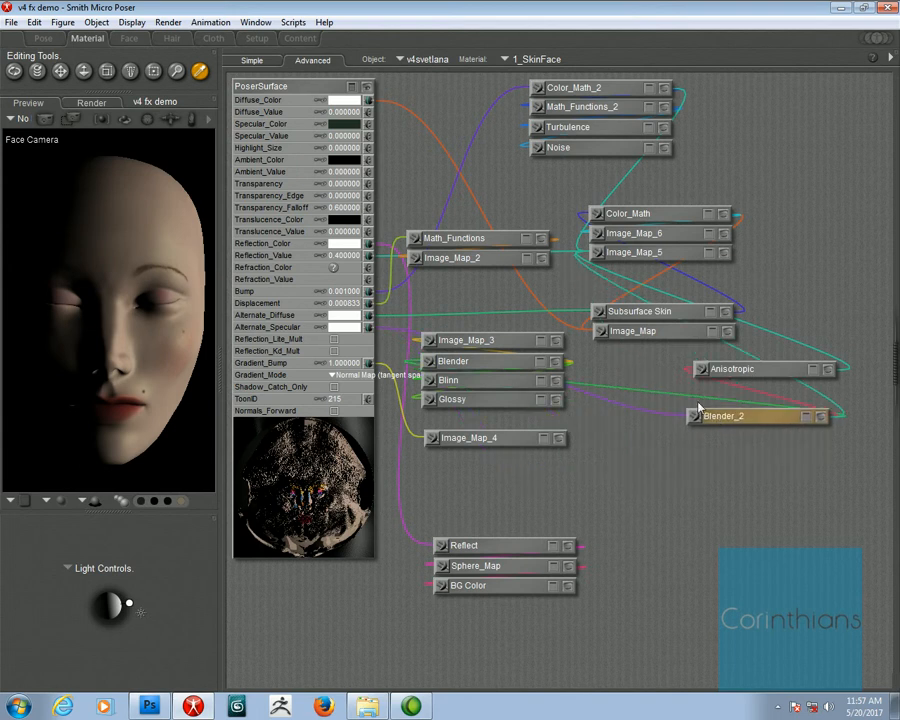
# - In the 1_Lip material, show the Image_Map_36 preview, attach a new hsv math node to that map and move it aside
pyautogui.click(126, 404)
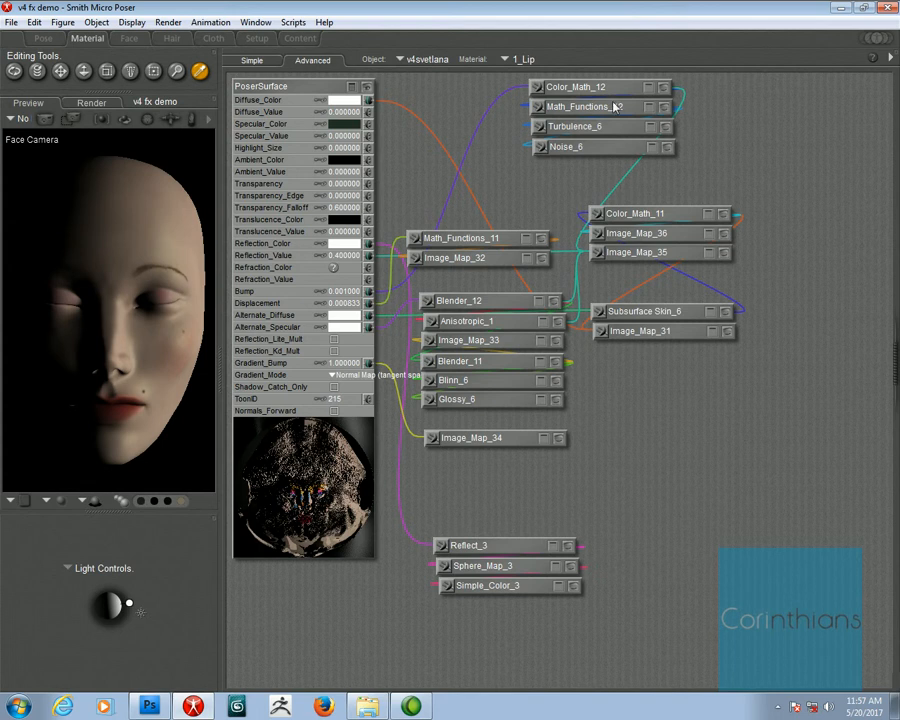
pyautogui.moveTo(725, 222)
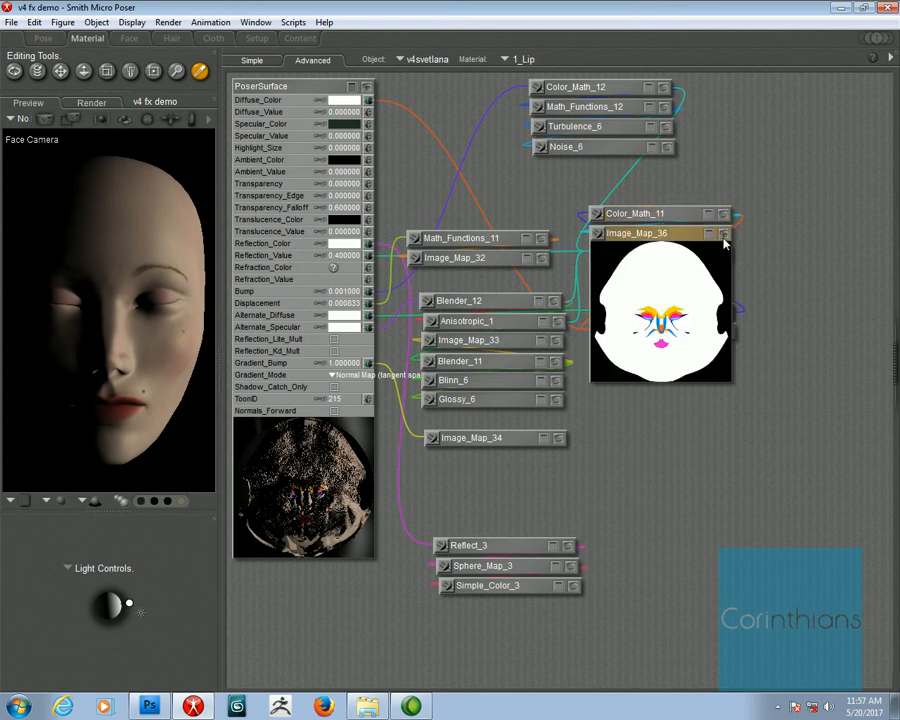
pyautogui.rightClick(510, 183)
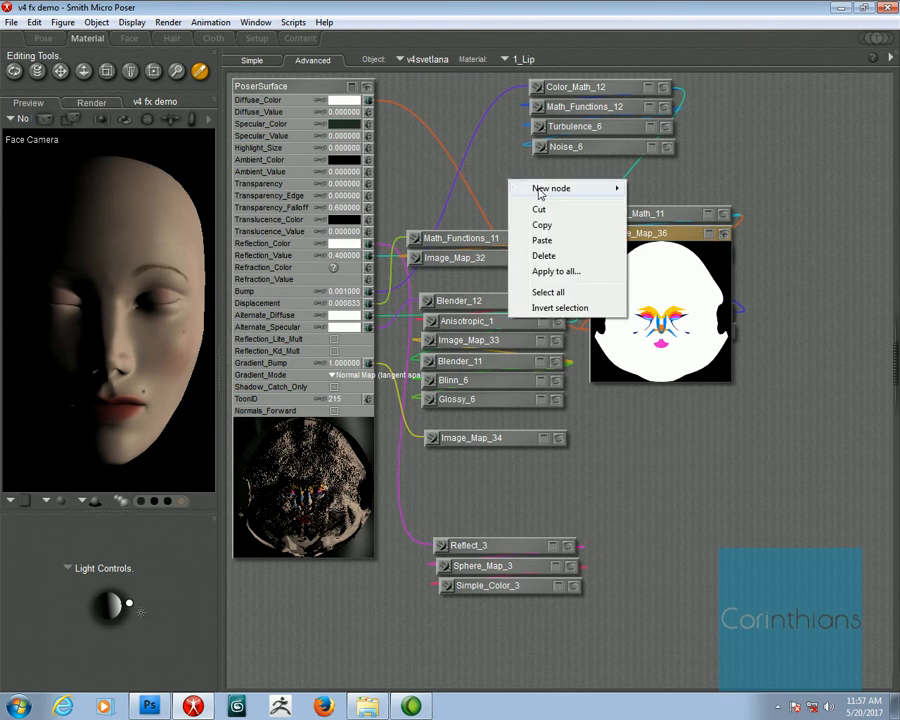
pyautogui.moveTo(541, 192)
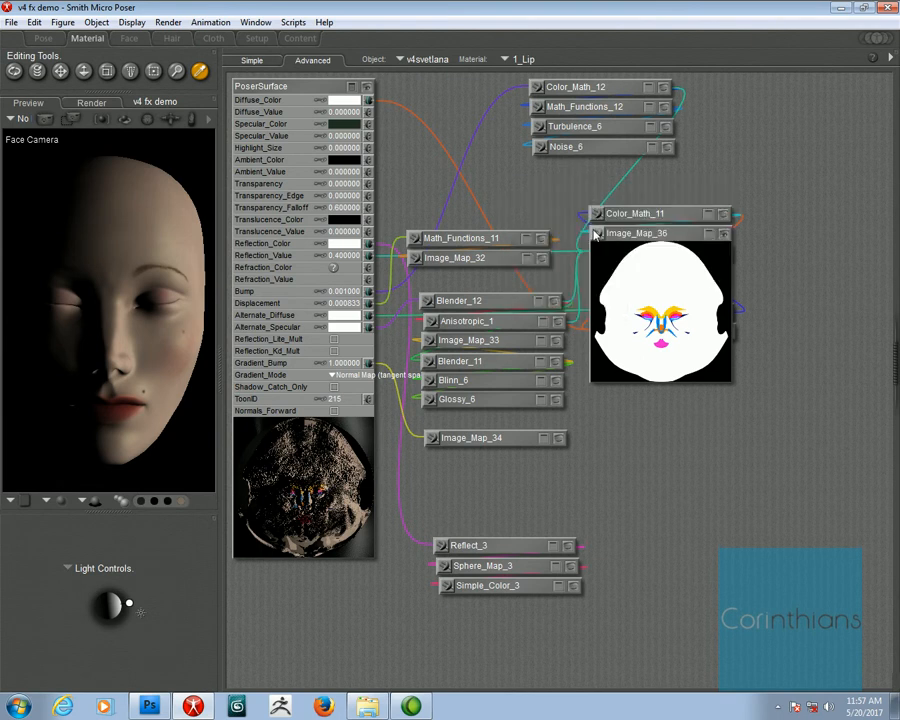
pyautogui.rightClick(596, 236)
pyautogui.moveTo(650, 240)
pyautogui.moveTo(726, 262)
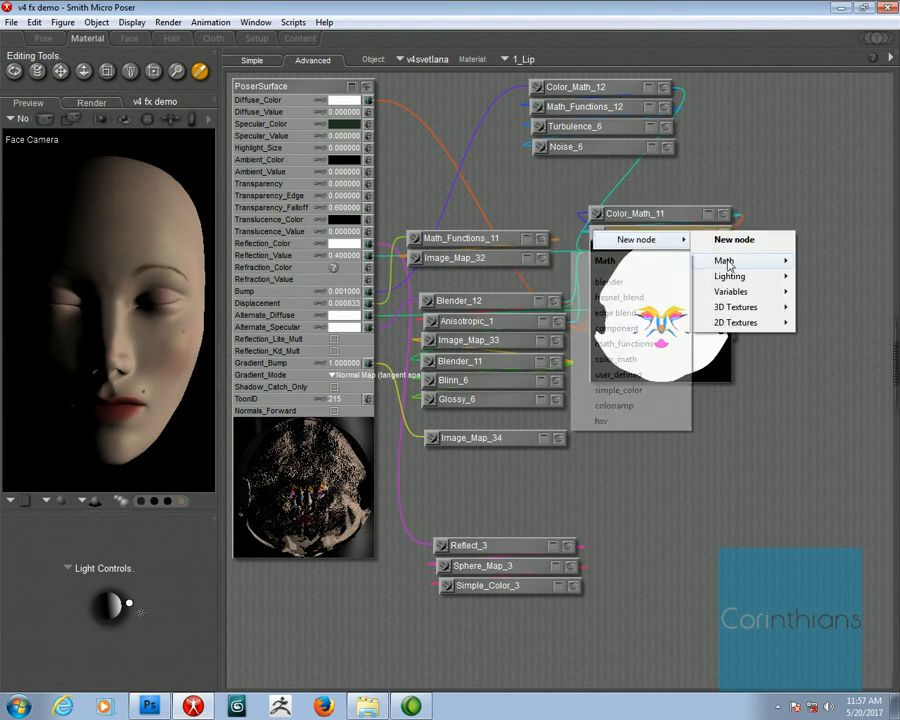
pyautogui.click(627, 421)
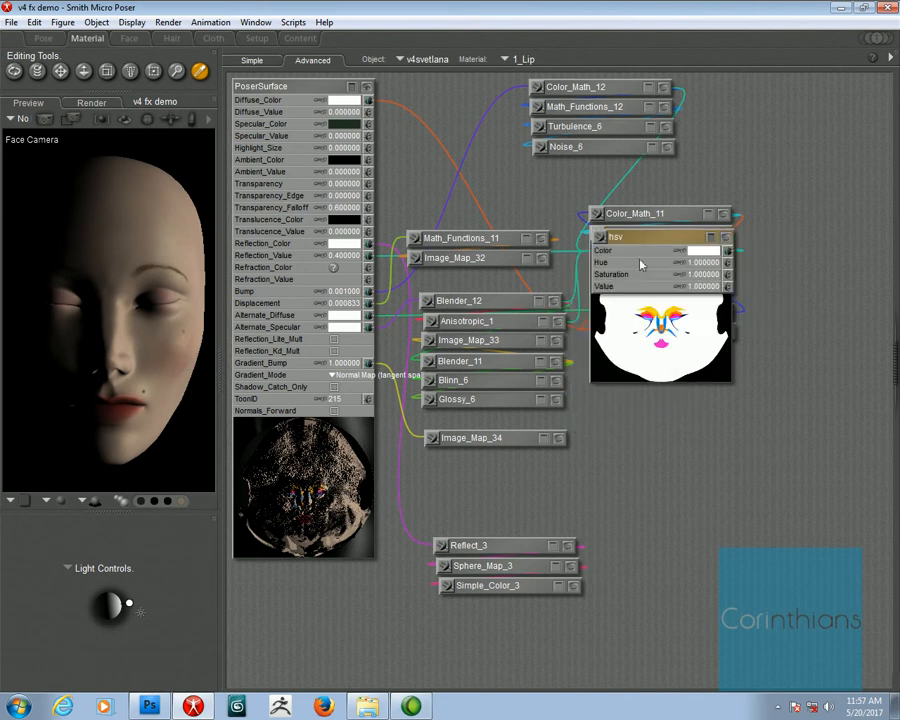
pyautogui.moveTo(643, 237); pyautogui.dragTo(412, 129)
# - Set both the Hue and the Saturation of the hsv node to 2
pyautogui.click(472, 157)
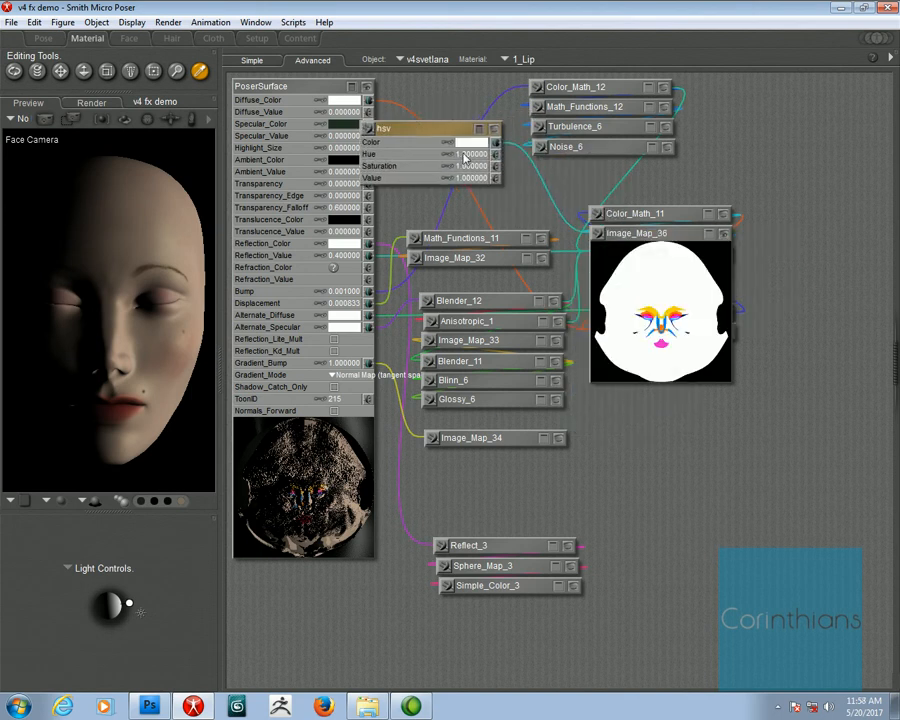
pyautogui.write('2')
pyautogui.press('Return')
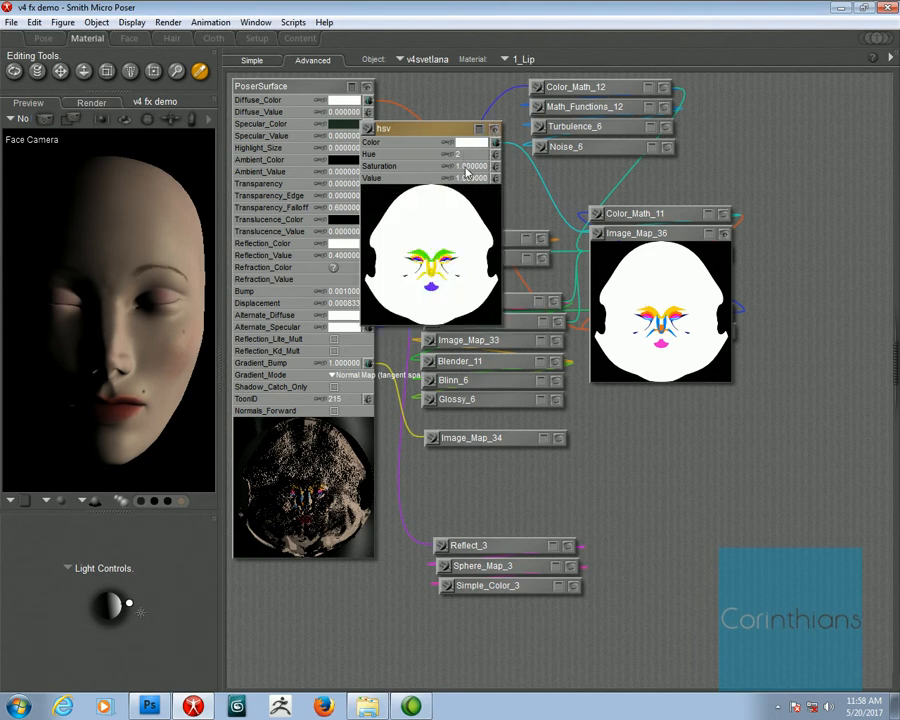
pyautogui.click(472, 166)
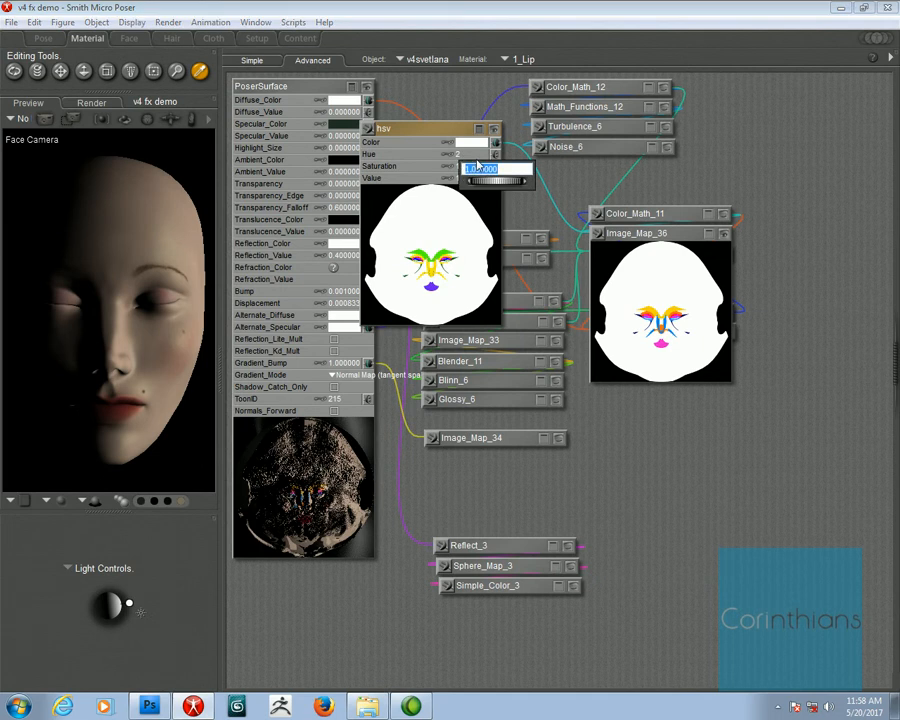
pyautogui.write('2')
pyautogui.press('Return')
# - Try different Hue values on the hsv node, settle on 0.32 and collapse its settings, leaving the preview open
pyautogui.click(464, 155)
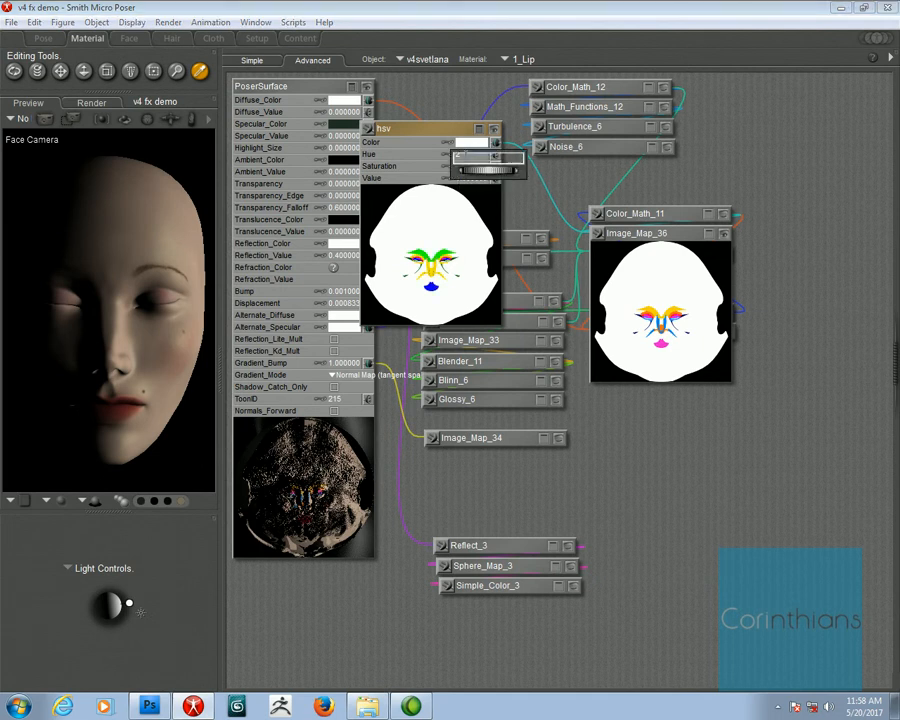
pyautogui.click(458, 158)
pyautogui.moveTo(486, 170); pyautogui.dragTo(575, 237)
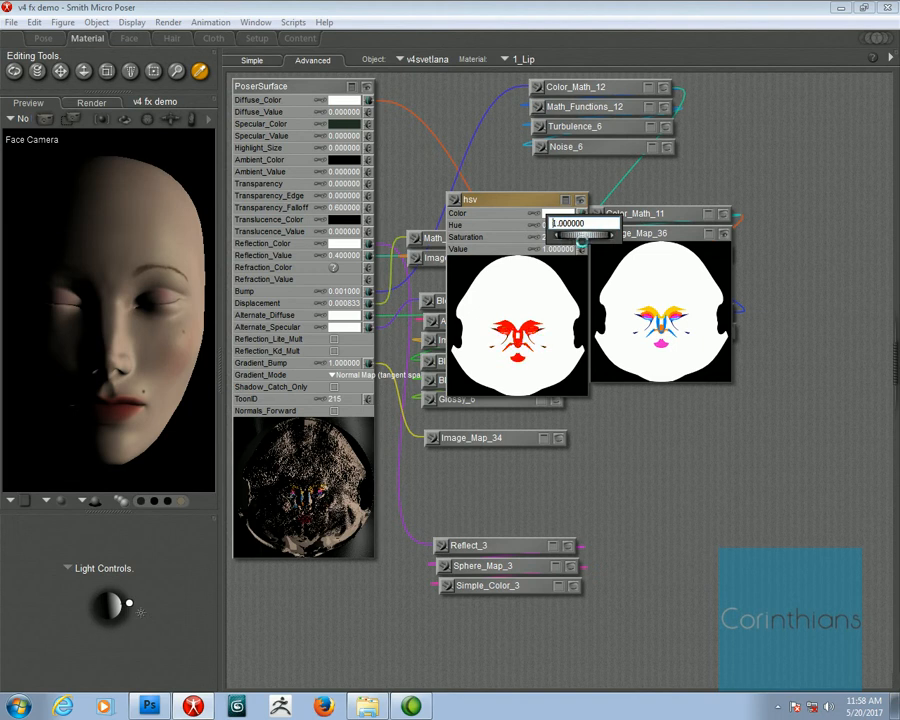
pyautogui.moveTo(572, 243); pyautogui.dragTo(606, 240)
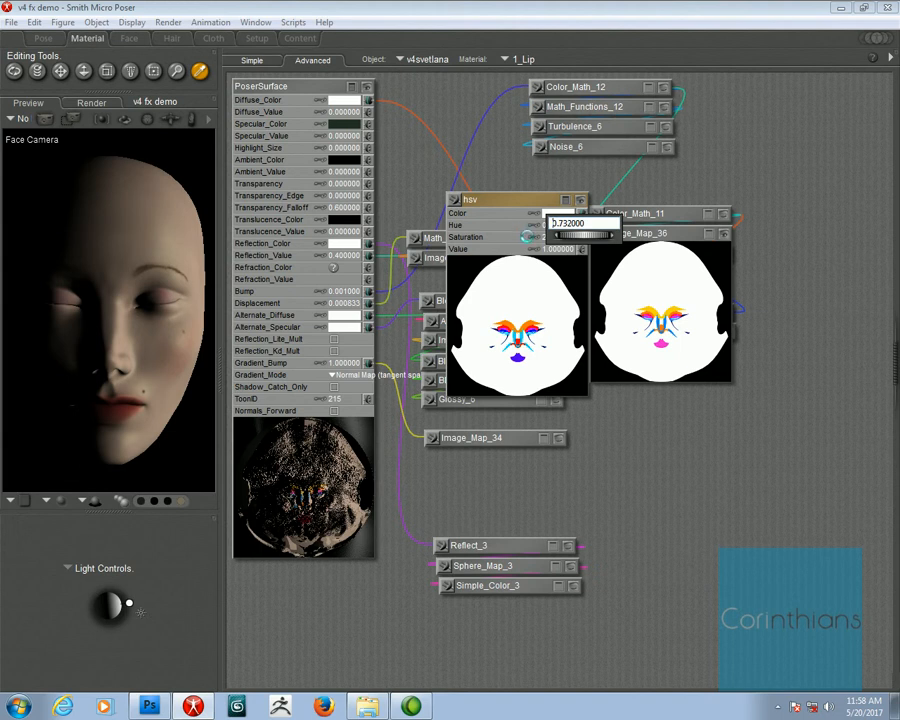
pyautogui.moveTo(602, 241); pyautogui.dragTo(552, 236)
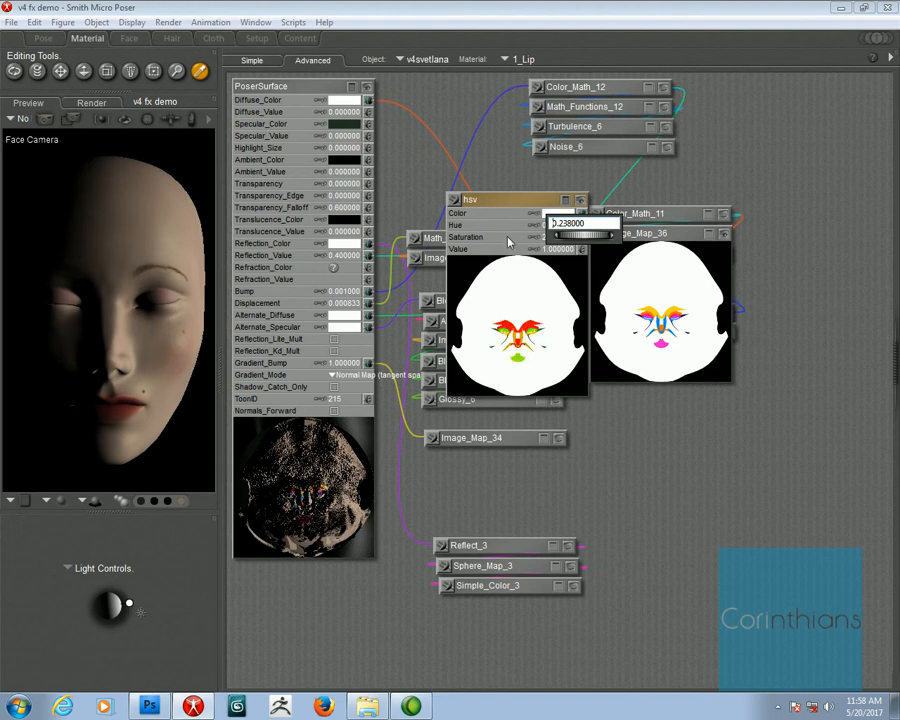
pyautogui.moveTo(590, 237); pyautogui.dragTo(582, 236)
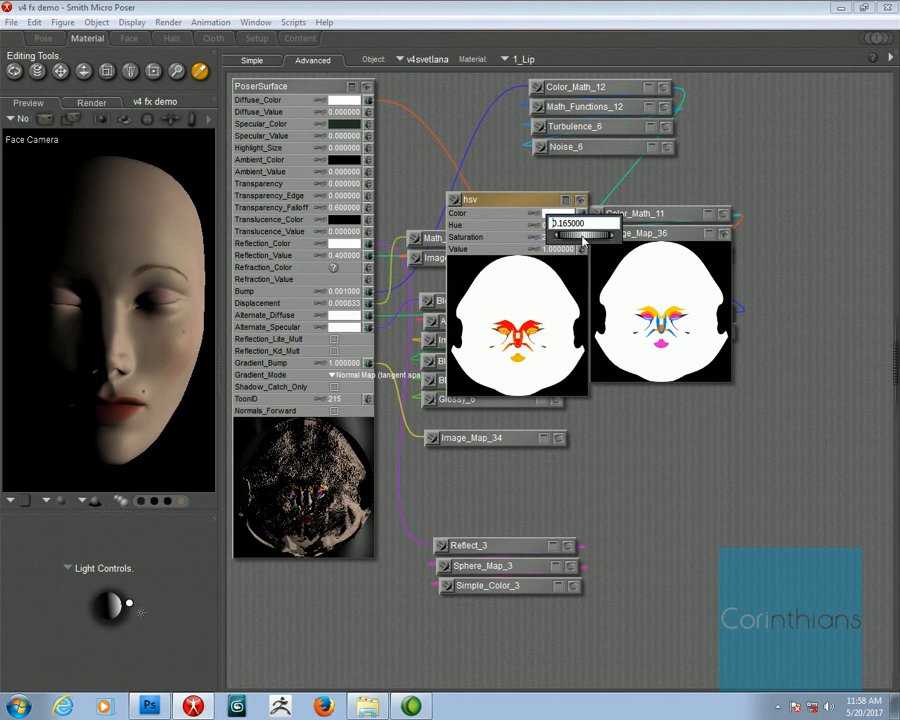
pyautogui.moveTo(583, 240); pyautogui.dragTo(580, 239)
pyautogui.moveTo(633, 237); pyautogui.dragTo(639, 237)
pyautogui.moveTo(584, 237); pyautogui.dragTo(595, 237)
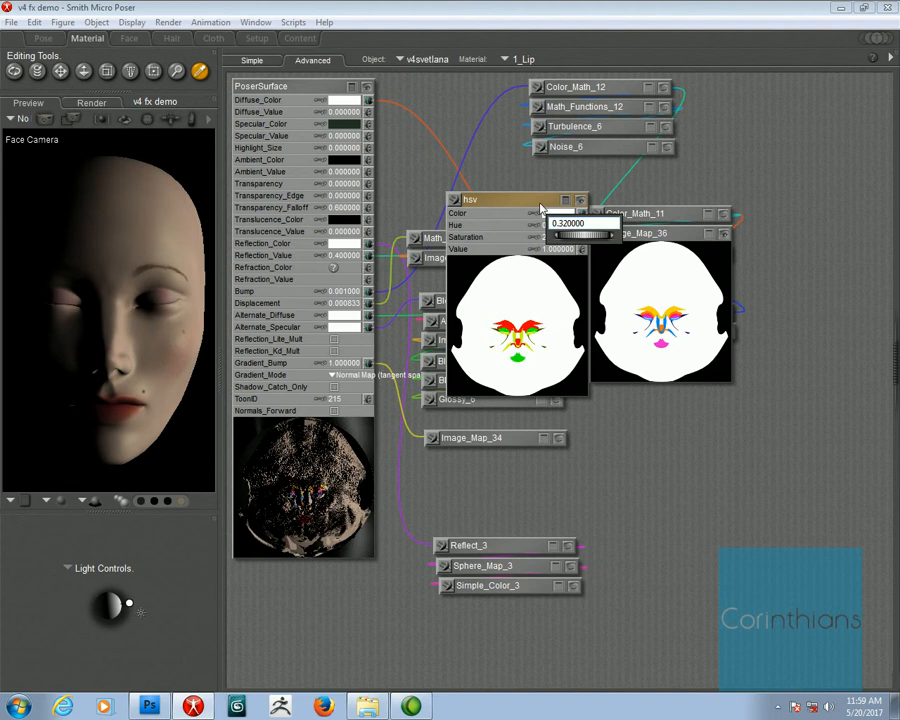
pyautogui.click(565, 201)
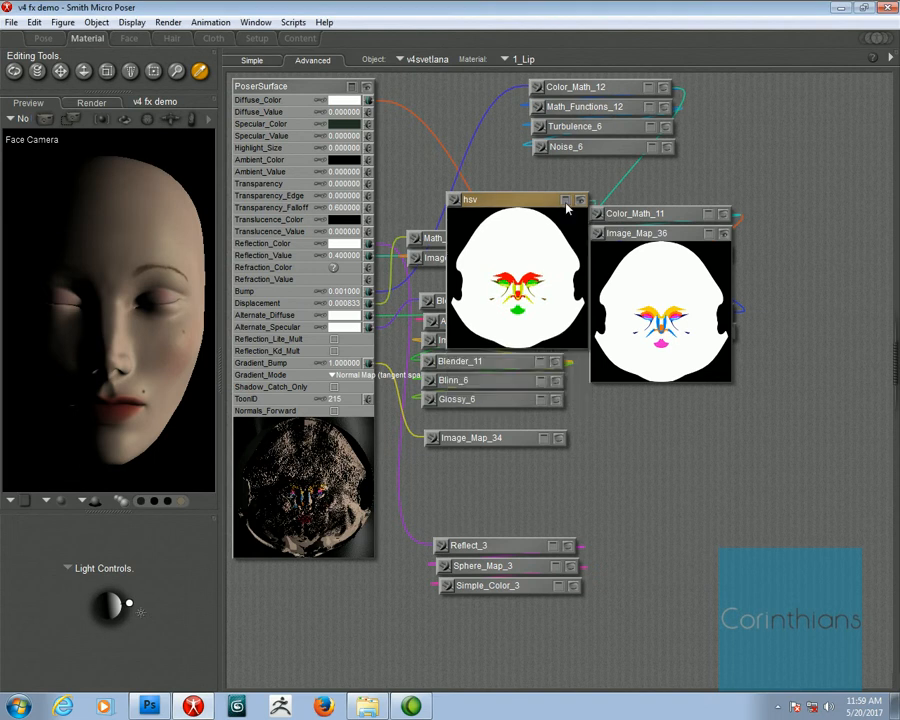
# - Hide the previews of the hsv and Image_Map_36 nodes and move the hsv node to the free space above Color_Math_11
pyautogui.click(579, 201)
pyautogui.moveTo(536, 201); pyautogui.dragTo(781, 158)
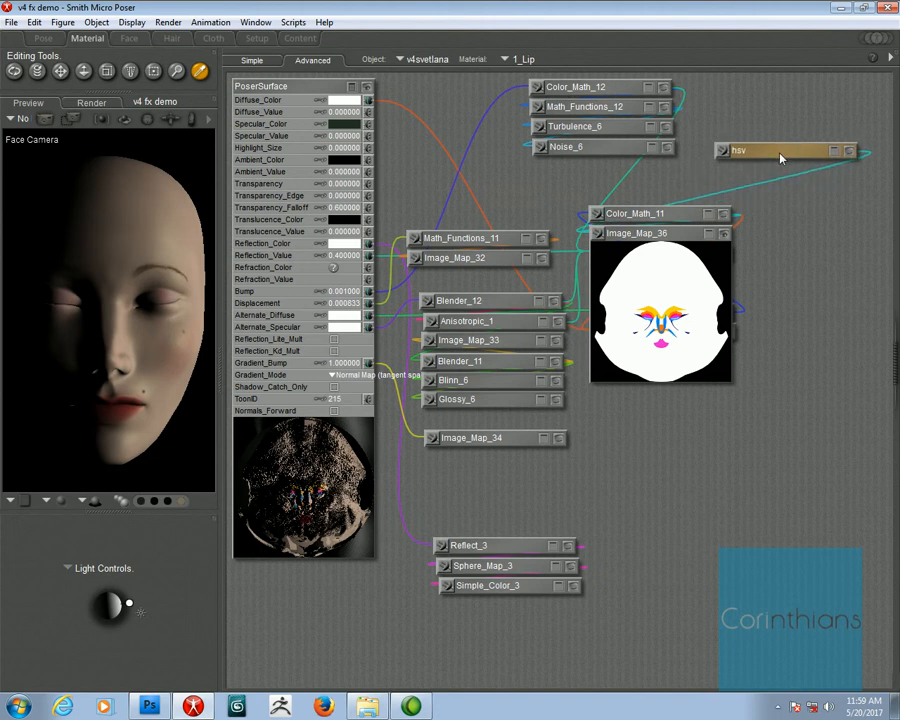
pyautogui.click(729, 234)
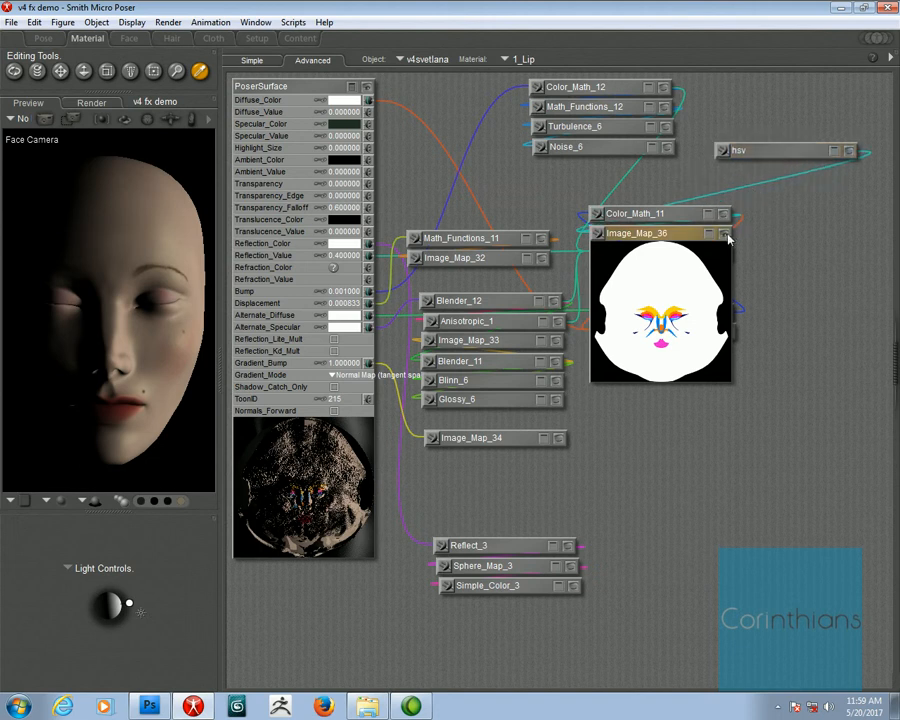
pyautogui.click(726, 235)
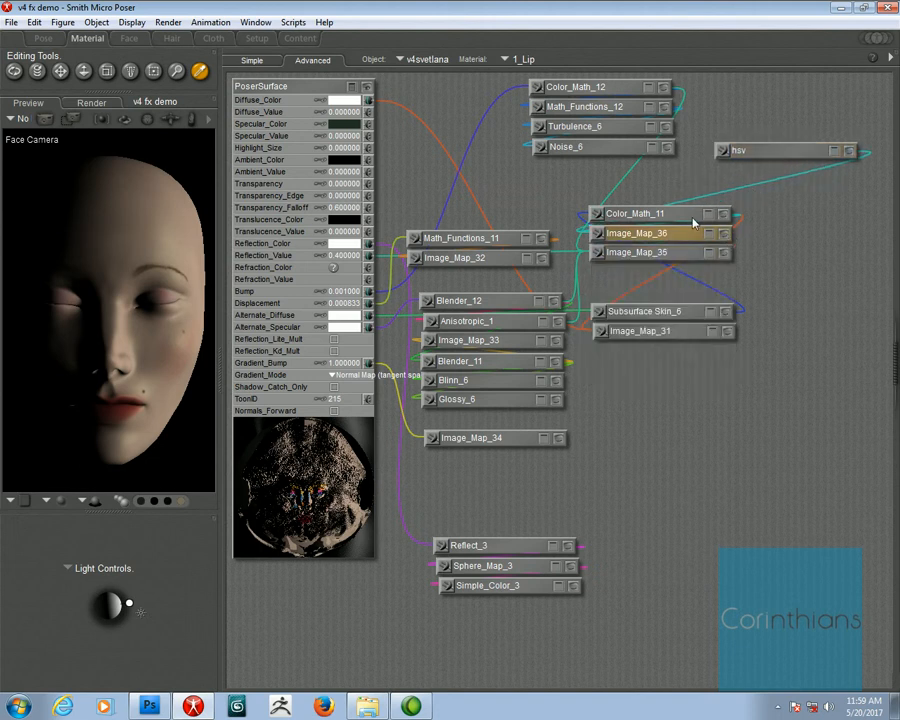
# - Move Color_Math_11 clear of the image map nodes and show both its settings and its preview
pyautogui.moveTo(685, 216); pyautogui.dragTo(840, 208)
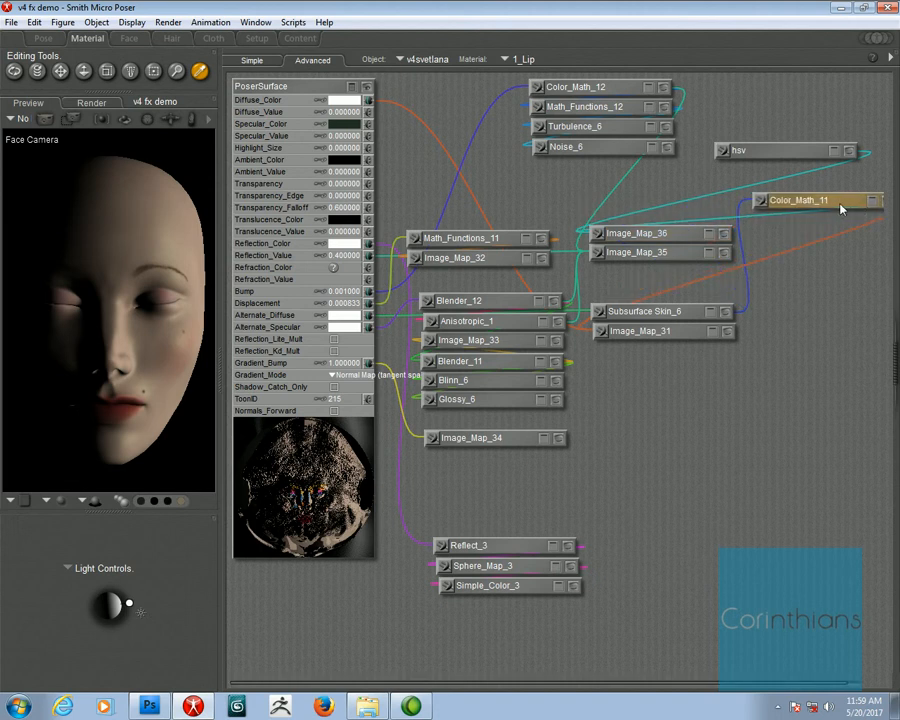
pyautogui.click(868, 201)
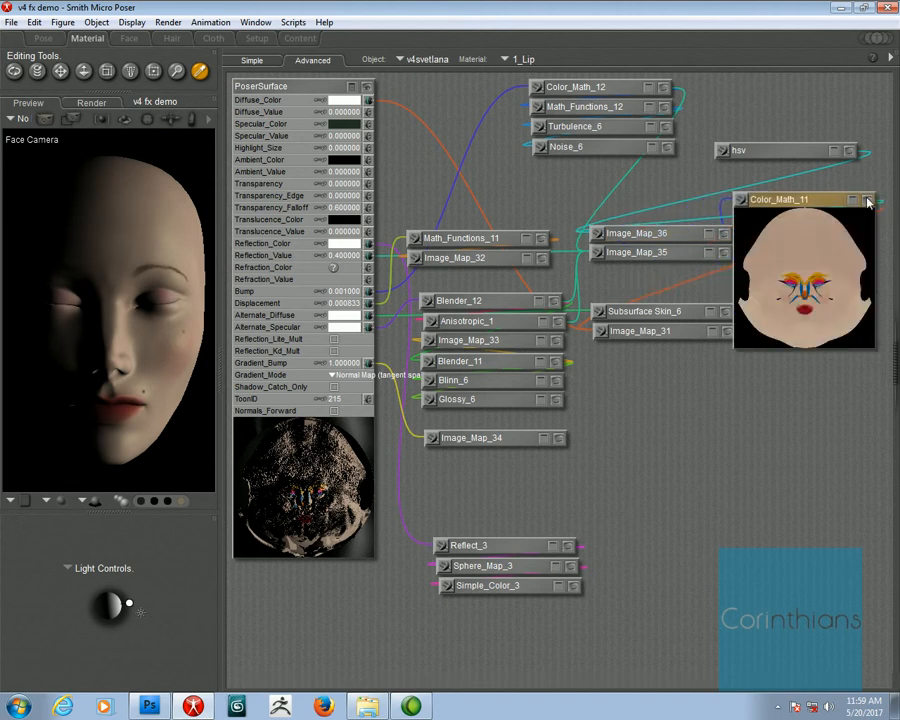
pyautogui.click(868, 201)
pyautogui.click(853, 200)
pyautogui.moveTo(858, 200); pyautogui.dragTo(803, 204)
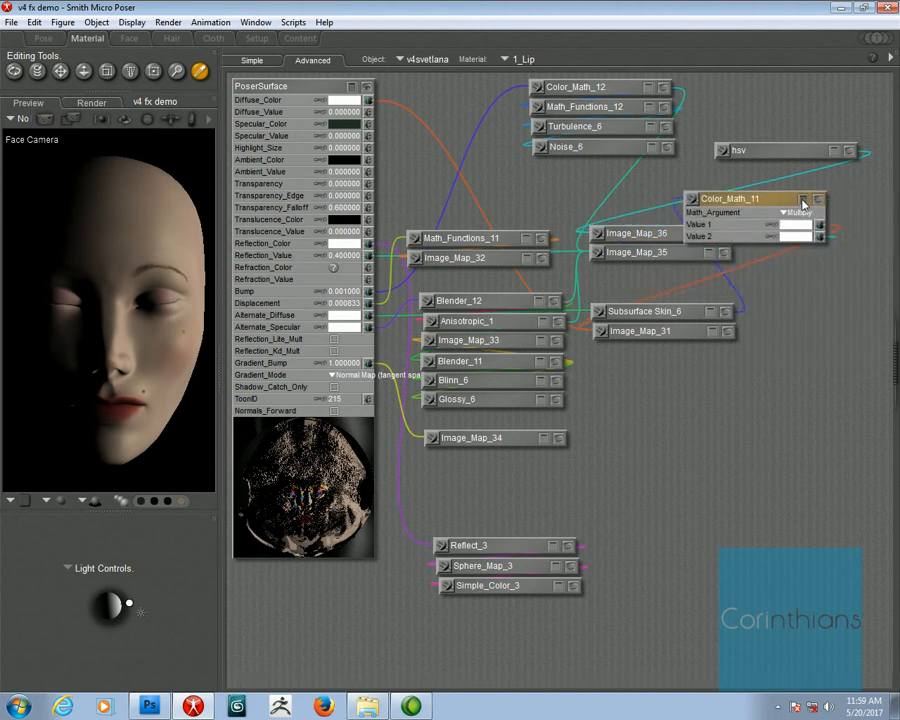
pyautogui.click(803, 201)
# - Move Image_Map_36 aside and connect the hsv node's output to Value 2 of Color_Math_11
pyautogui.click(664, 236)
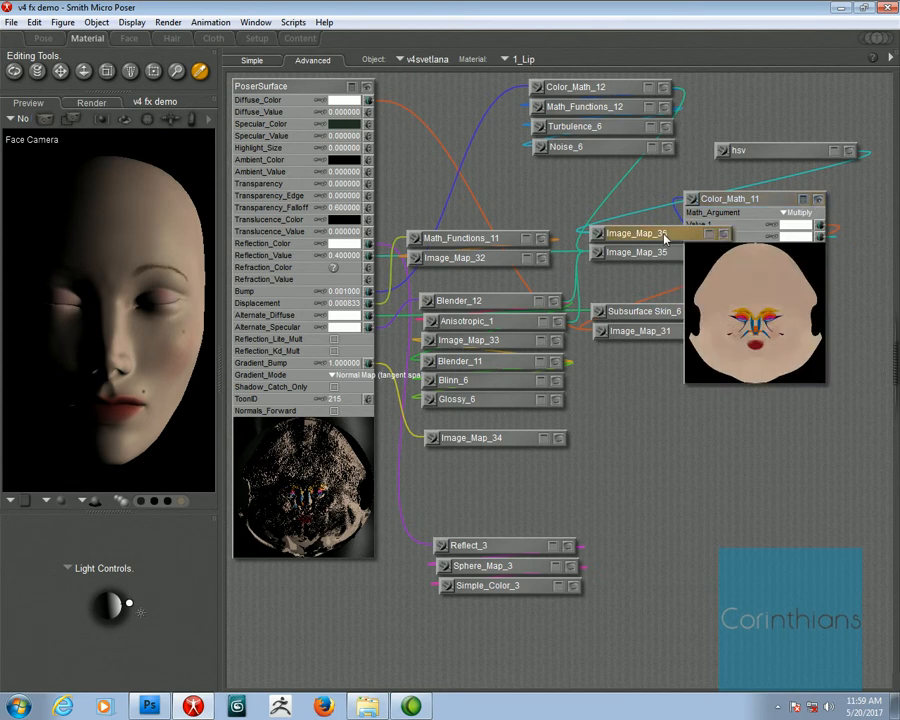
pyautogui.click(726, 235)
pyautogui.click(726, 235)
pyautogui.moveTo(596, 237); pyautogui.dragTo(536, 206)
pyautogui.click(722, 150)
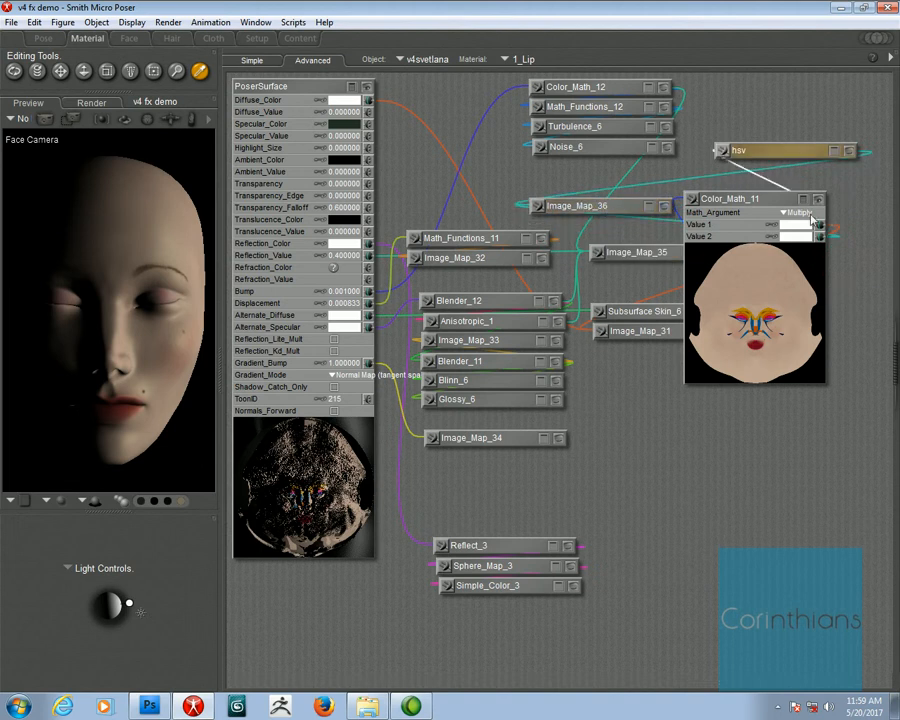
pyautogui.moveTo(811, 215); pyautogui.dragTo(816, 238)
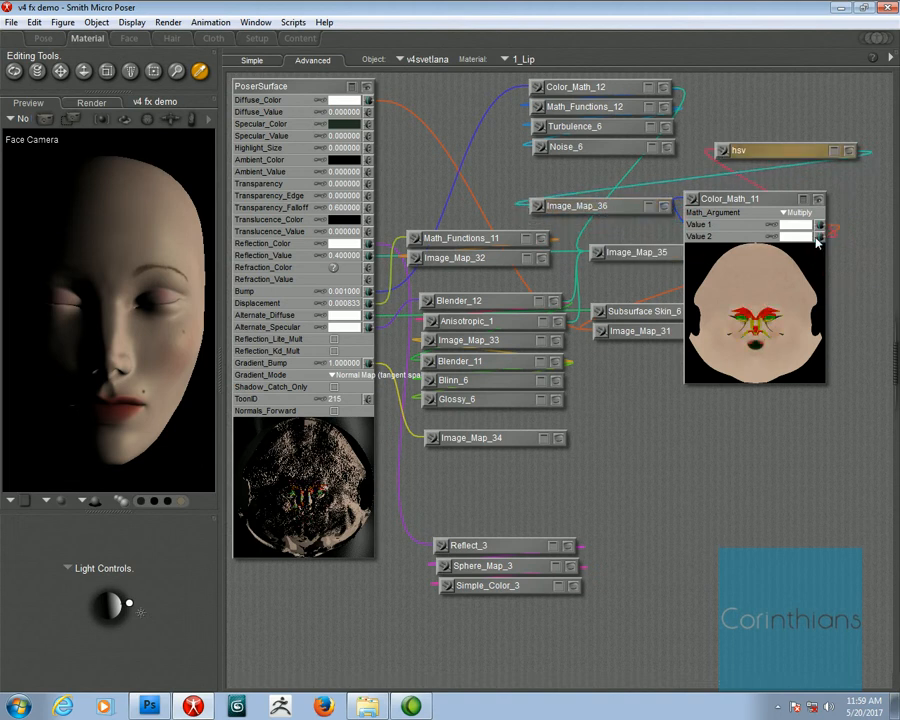
# - Collapse Color_Math_11 and stack the hsv, Color_Math_11 and Image_Map_36 nodes directly above Image_Map_35
pyautogui.click(805, 198)
pyautogui.click(817, 200)
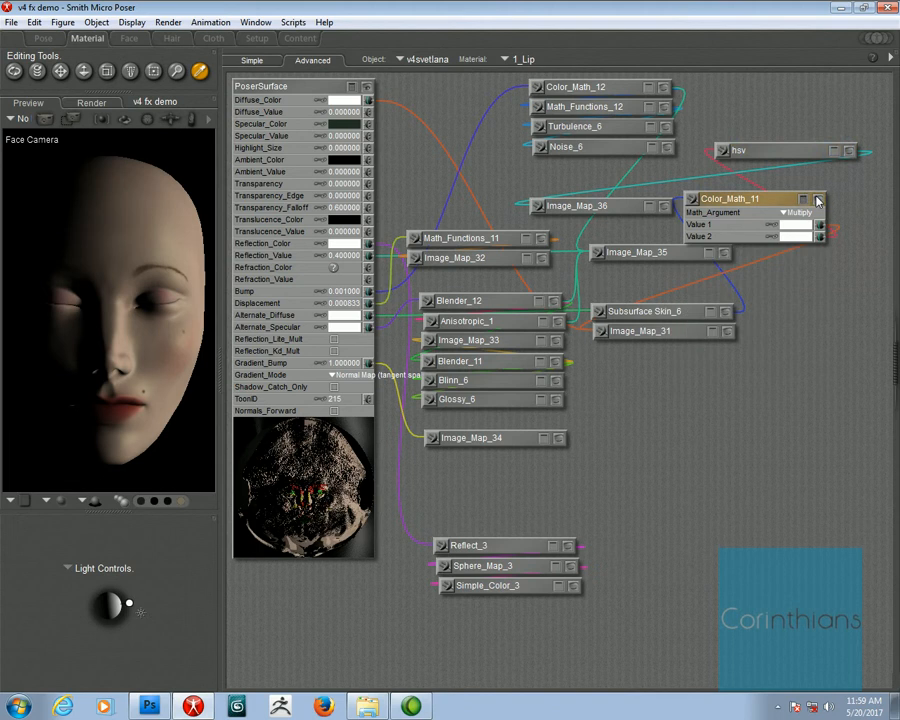
pyautogui.click(817, 200)
pyautogui.moveTo(588, 213); pyautogui.dragTo(648, 240)
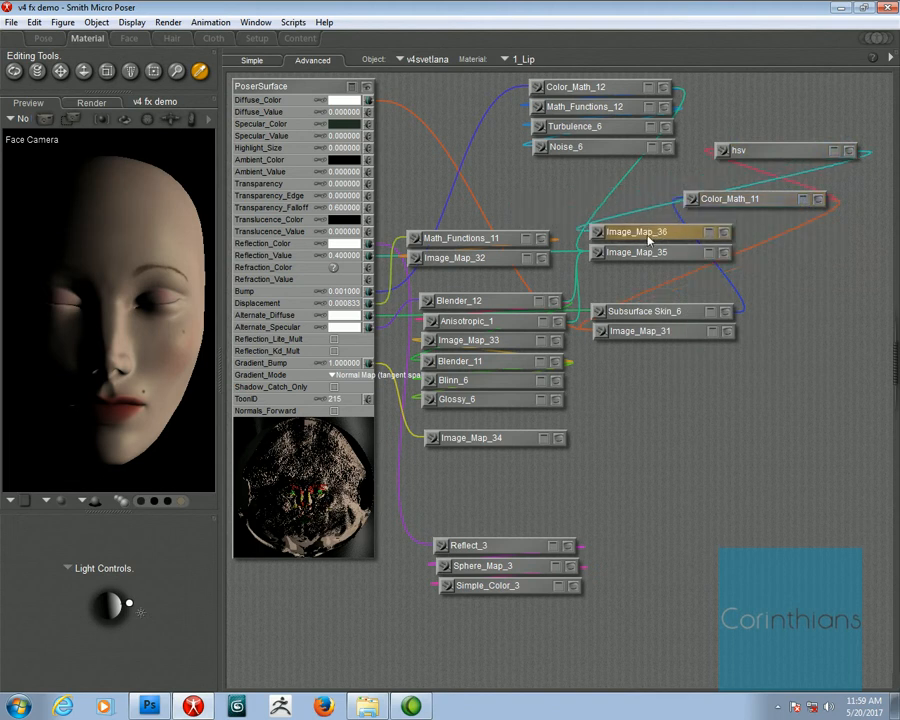
pyautogui.moveTo(715, 200); pyautogui.dragTo(627, 220)
pyautogui.moveTo(765, 156); pyautogui.dragTo(641, 202)
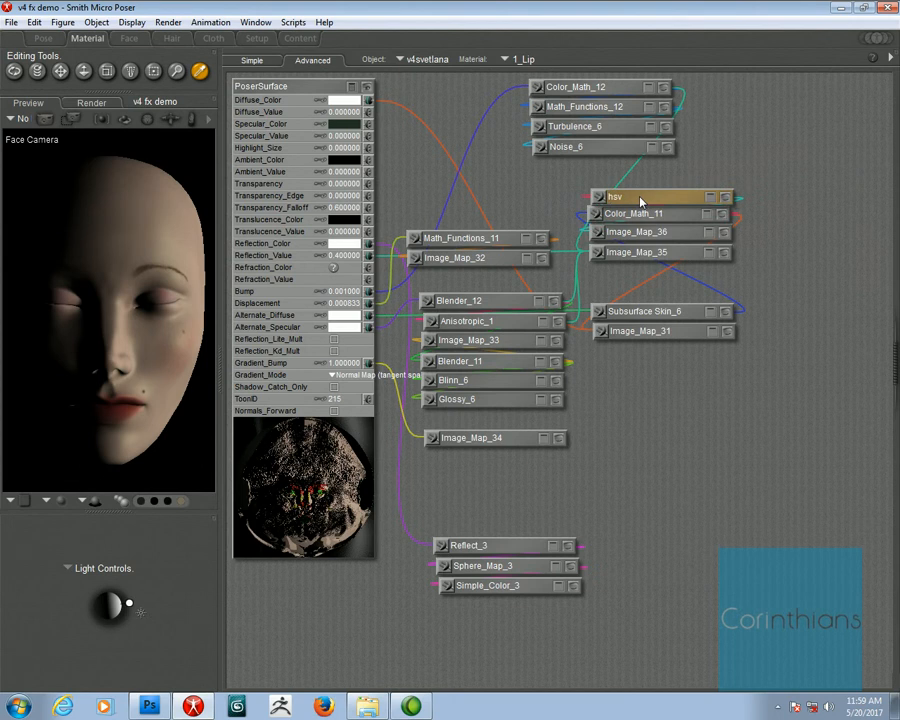
# - In the Simple material view, apply the current 1_Lip material to all materials of the v4svetlana object
pyautogui.click(251, 61)
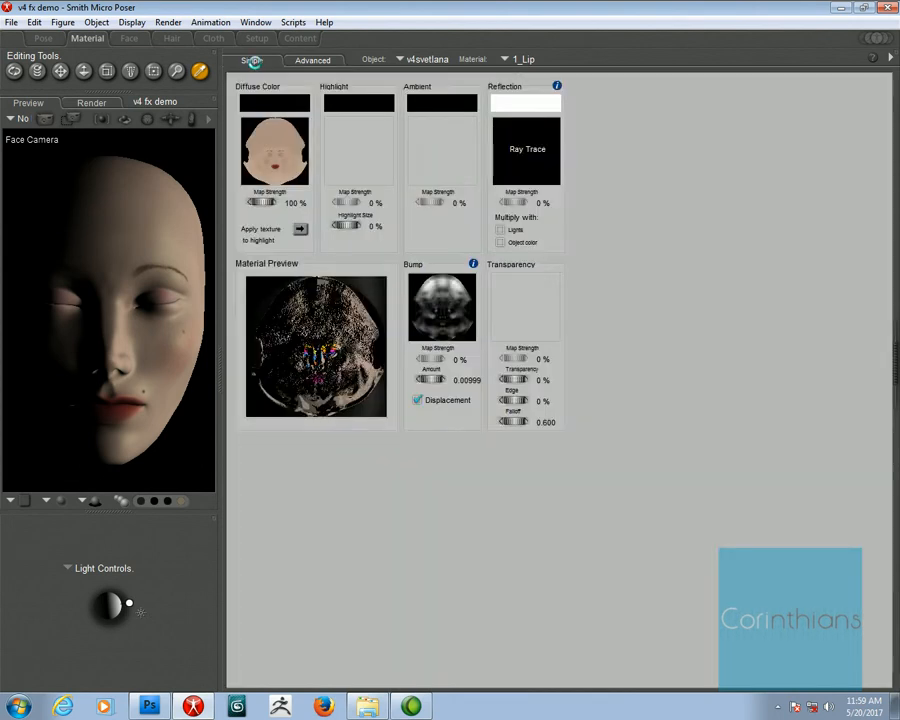
pyautogui.click(890, 58)
pyautogui.click(827, 92)
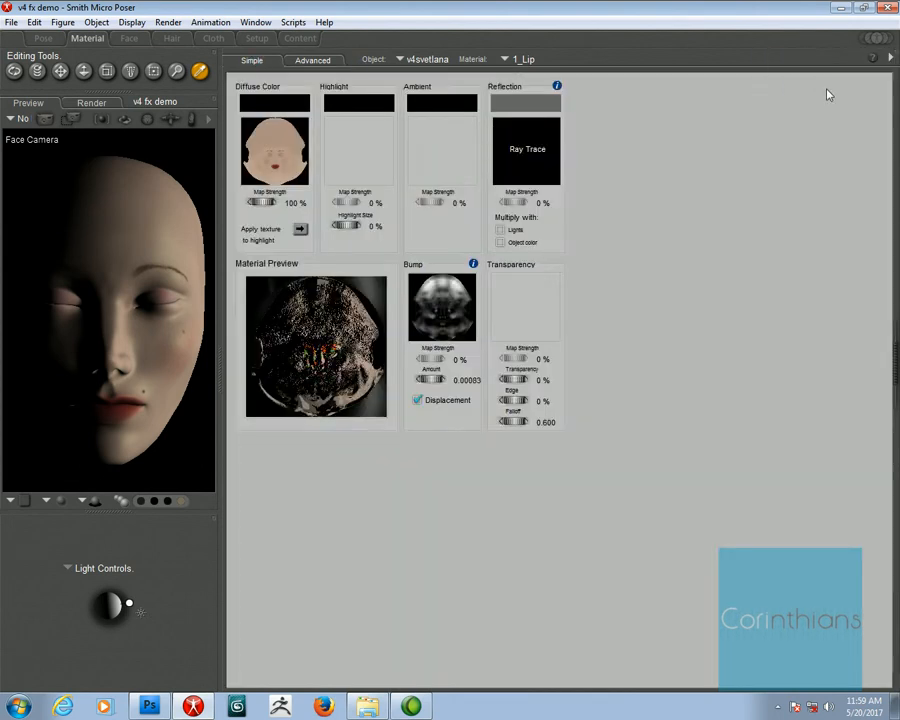
pyautogui.click(890, 58)
pyautogui.click(833, 90)
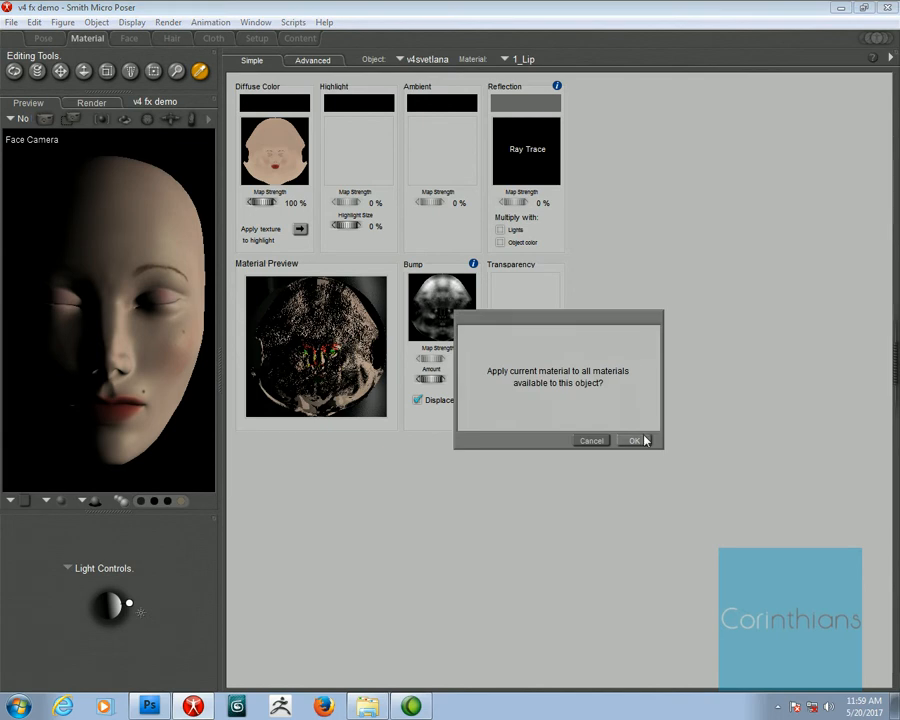
pyautogui.click(634, 441)
# - Render the face with the recolored makeup from the Pose room and compare it using the render wipe
pyautogui.click(43, 38)
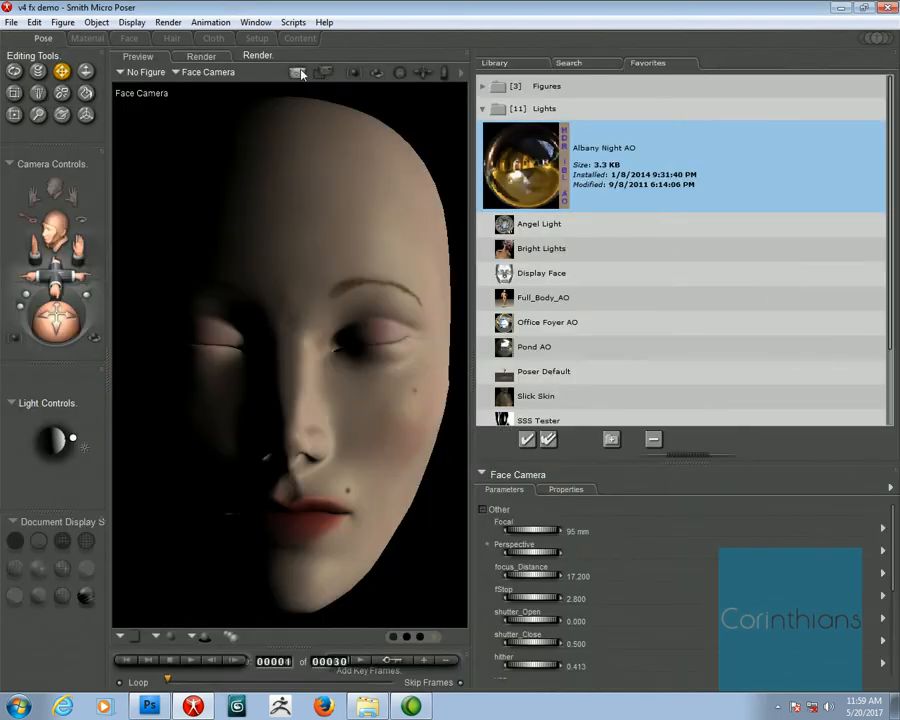
pyautogui.click(298, 74)
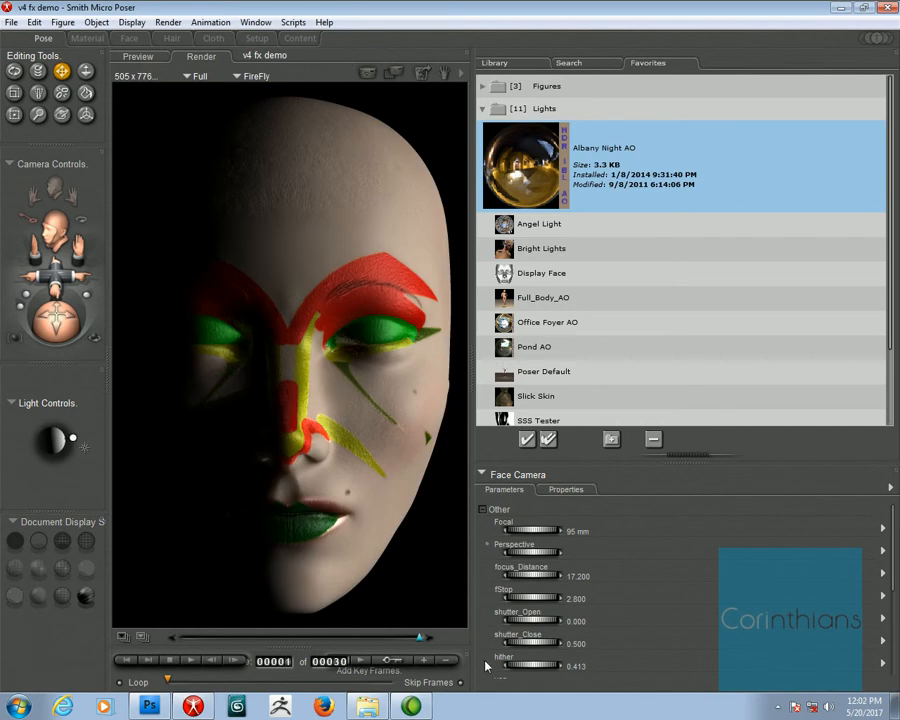
pyautogui.moveTo(405, 641)
pyautogui.mouseDown()
pyautogui.moveTo(158, 636)
pyautogui.moveTo(446, 646)
pyautogui.moveTo(189, 636)
pyautogui.moveTo(417, 636)
pyautogui.moveTo(170, 645)
pyautogui.moveTo(258, 637)
pyautogui.moveTo(465, 652)
pyautogui.moveTo(410, 637)
pyautogui.moveTo(165, 648)
pyautogui.moveTo(420, 637)
pyautogui.moveTo(458, 653)
pyautogui.moveTo(148, 633)
pyautogui.moveTo(420, 637)
pyautogui.mouseUp()
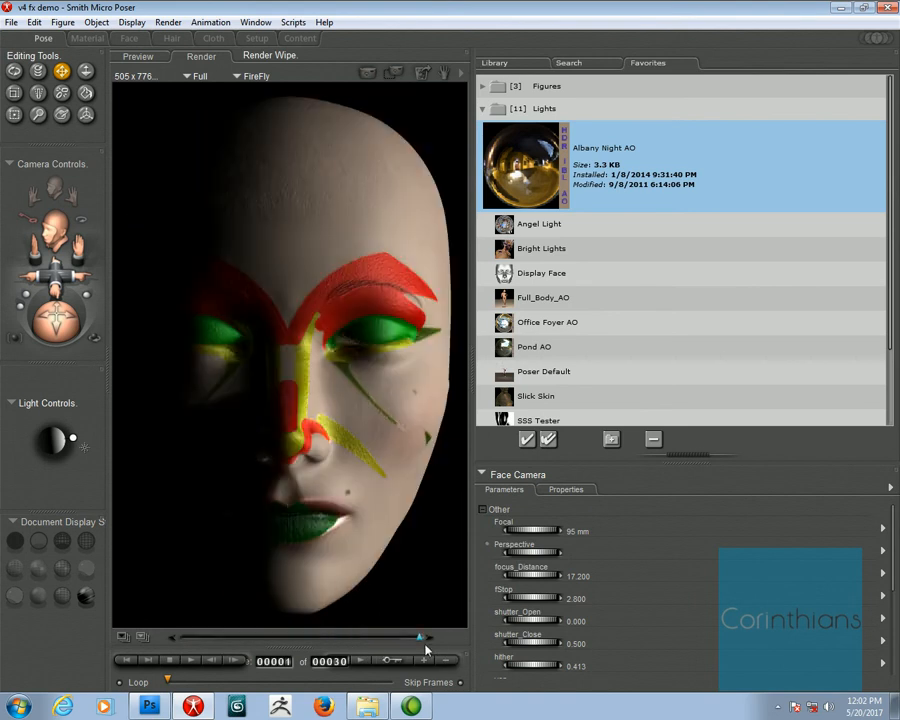
# - Close Poser without saving the changes to the v4 fx demo document
pyautogui.click(886, 9)
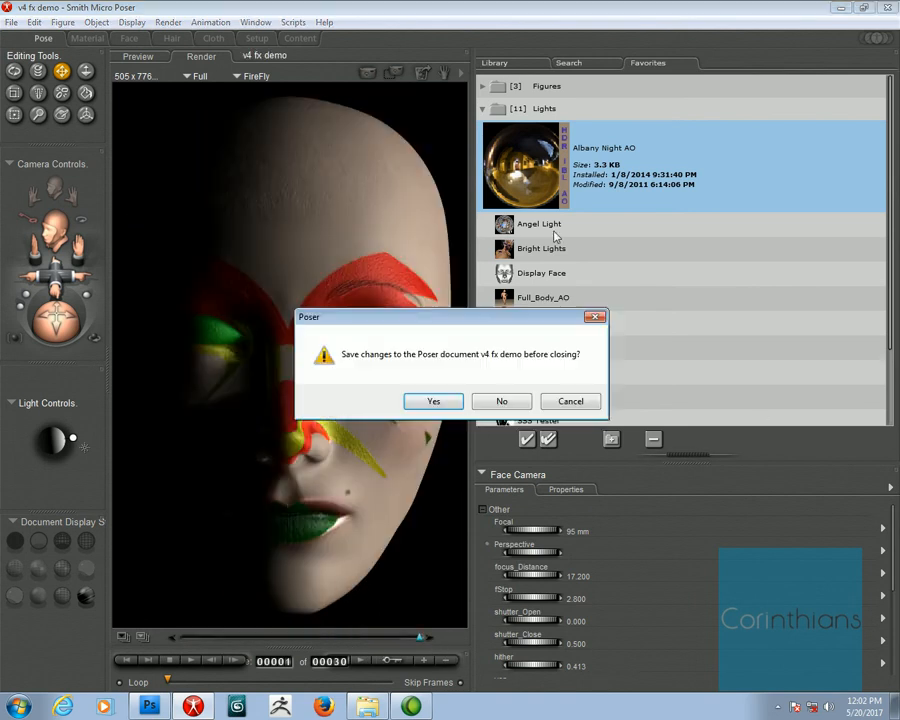
pyautogui.click(493, 403)
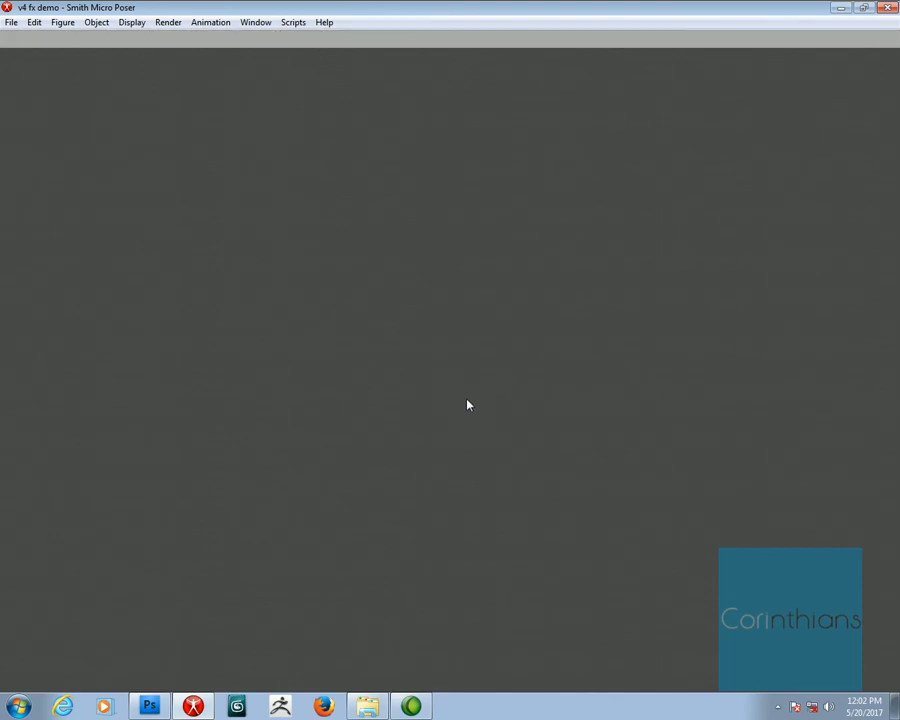